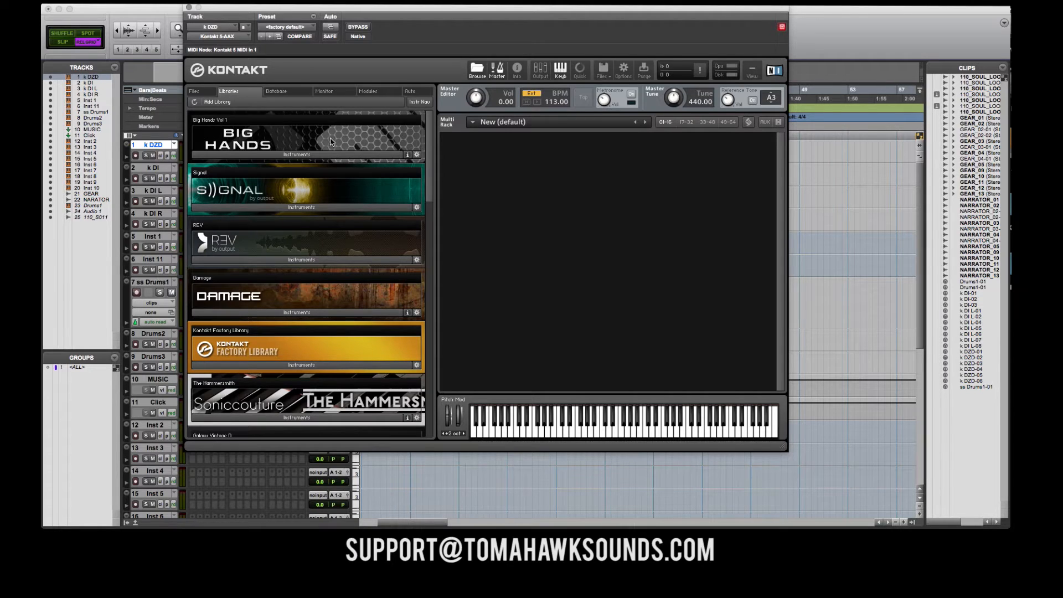
# - Load the Big Hands DZD STEREO instrument from the Big Hands Vol 1 library and reposition the plug-in window
pyautogui.moveTo(388, 9); pyautogui.dragTo(416, 9)
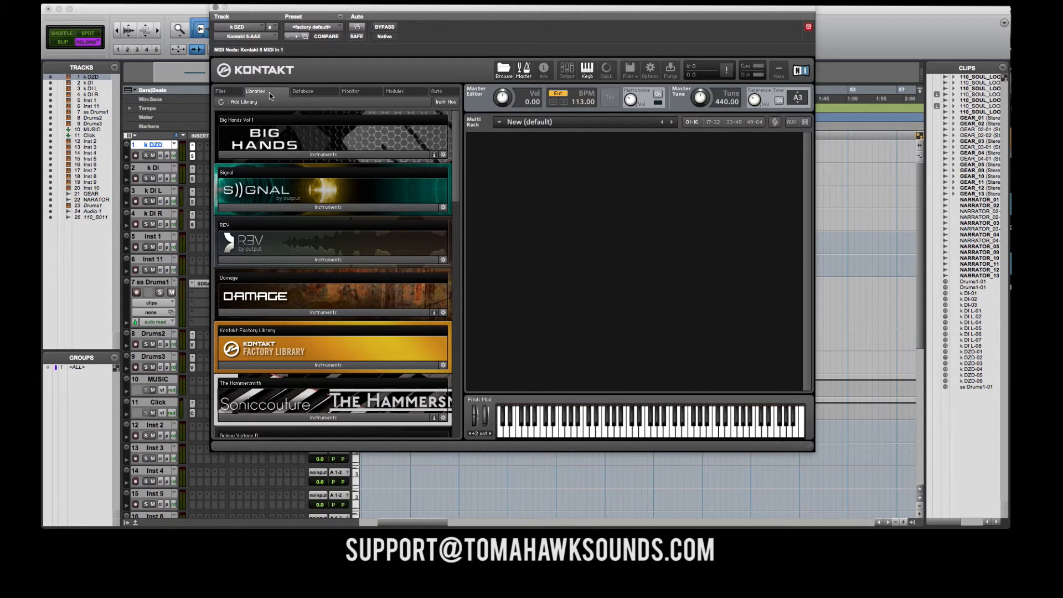
pyautogui.click(221, 92)
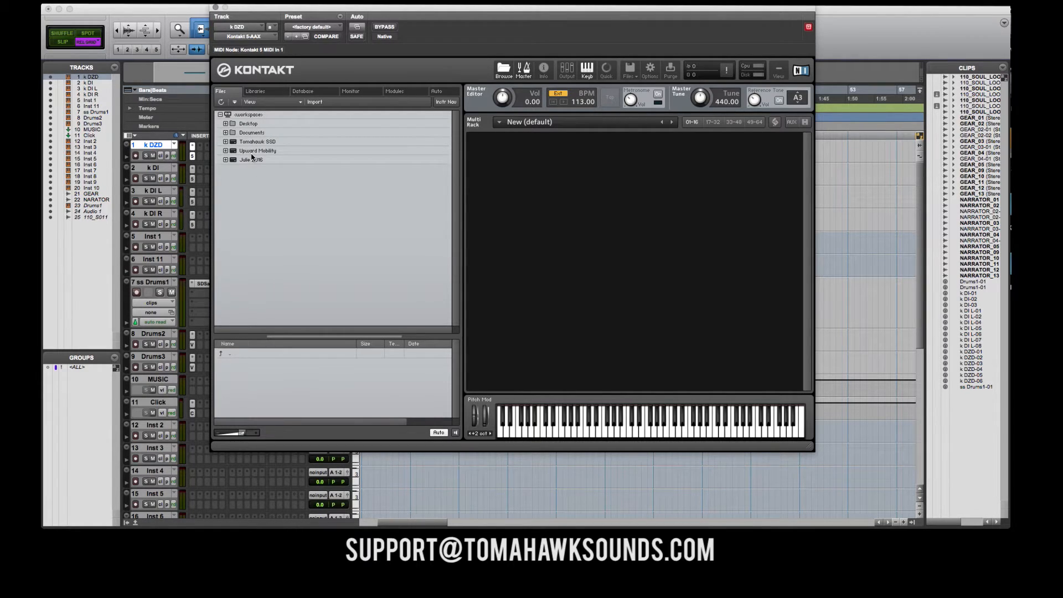
pyautogui.click(257, 92)
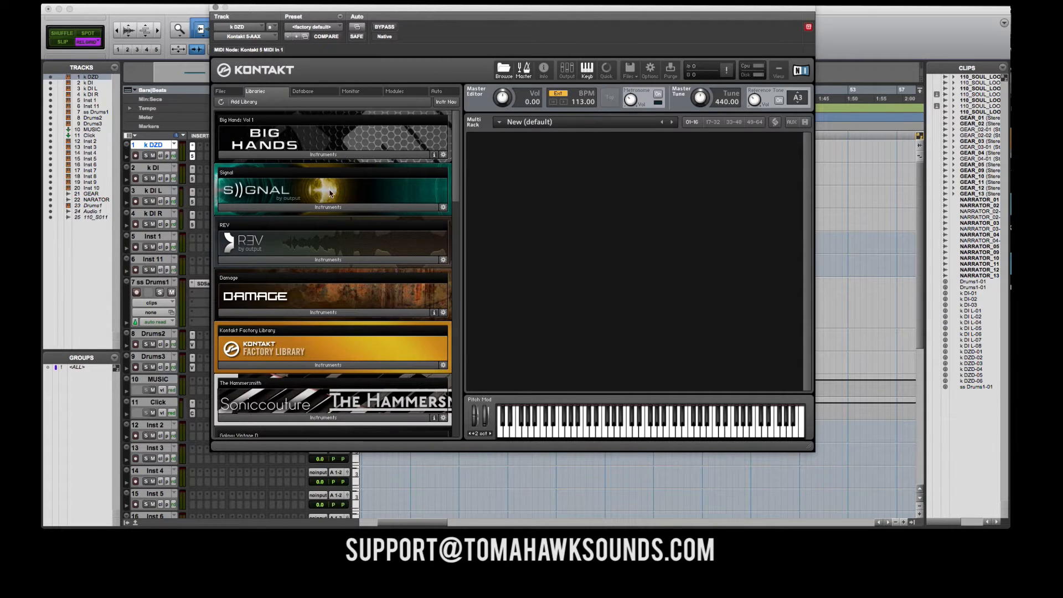
pyautogui.click(332, 155)
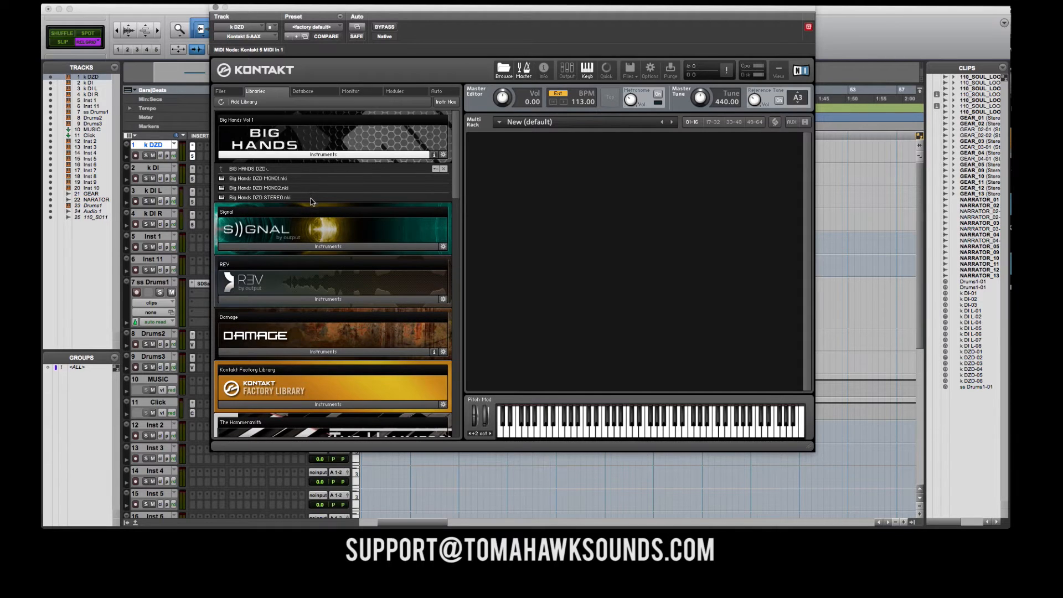
pyautogui.click(300, 198)
pyautogui.doubleClick(301, 199)
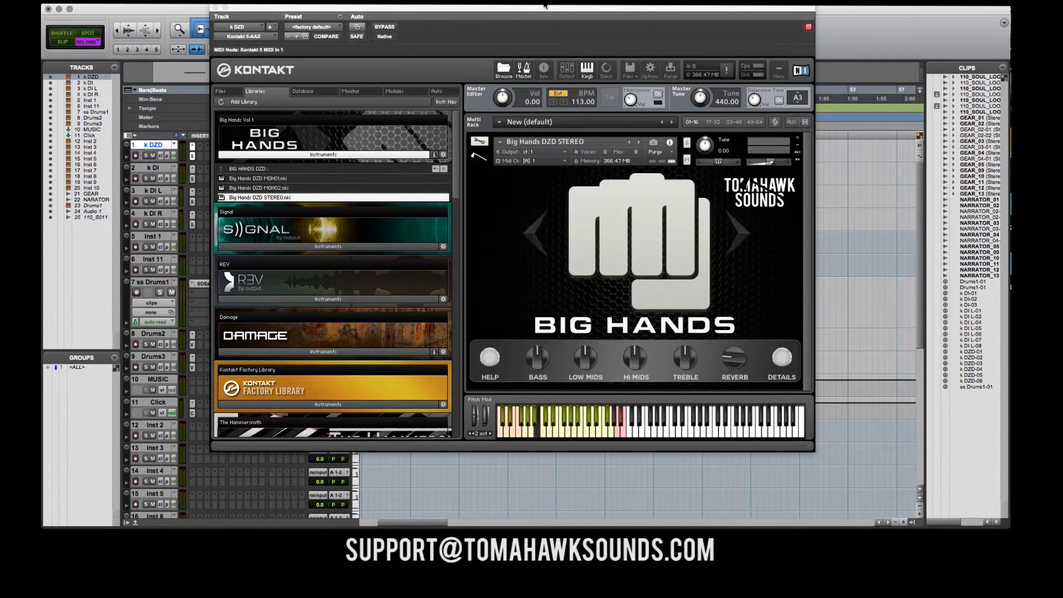
pyautogui.moveTo(543, 11); pyautogui.dragTo(491, 11)
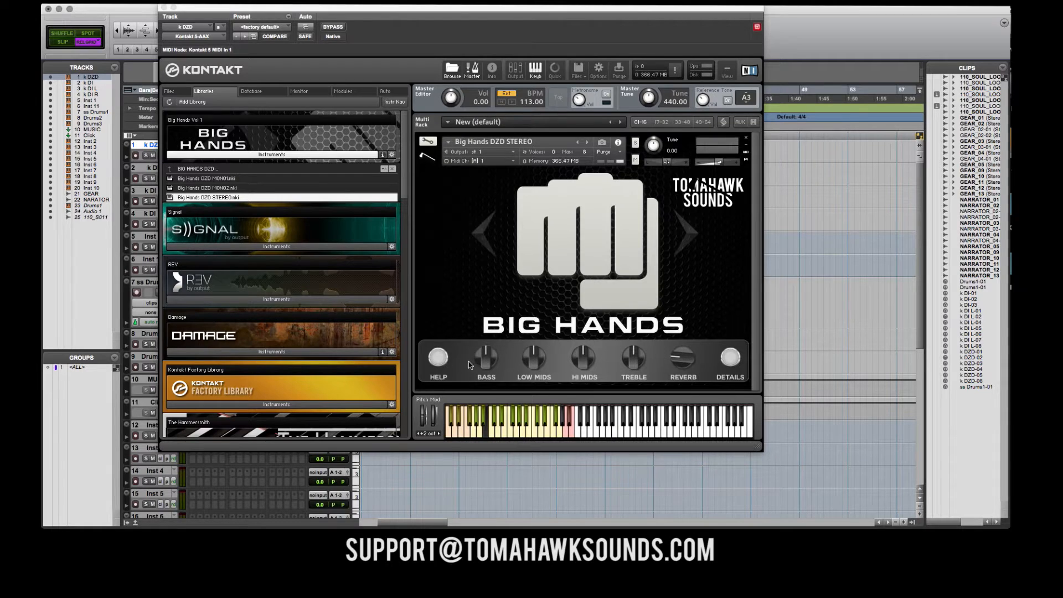
# - Turn on the instrument's help overlay, play a low key to see its explanation, and turn the overlay off
pyautogui.click(438, 358)
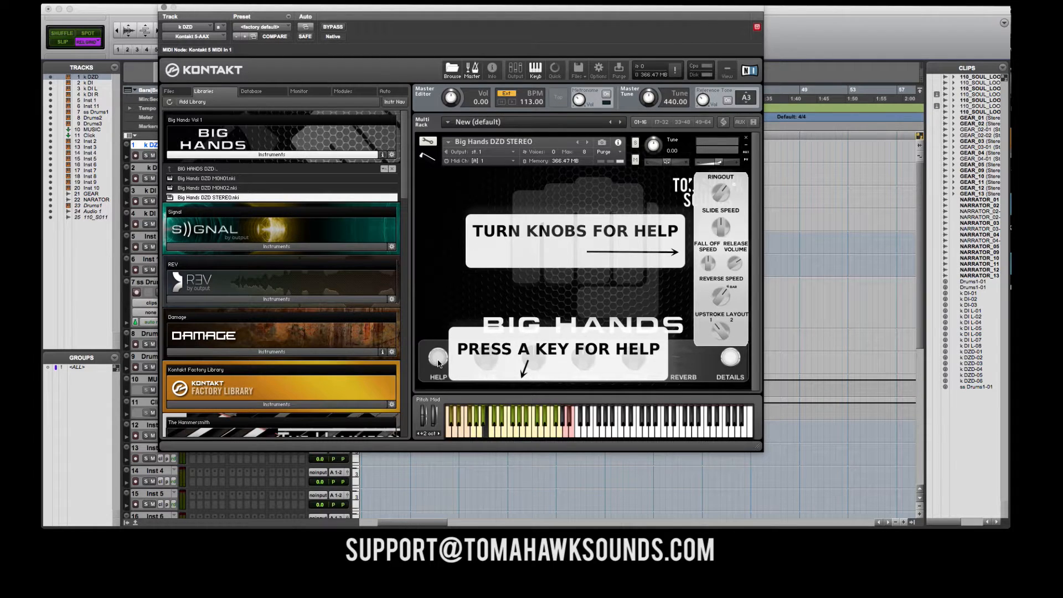
pyautogui.click(439, 358)
pyautogui.click(438, 359)
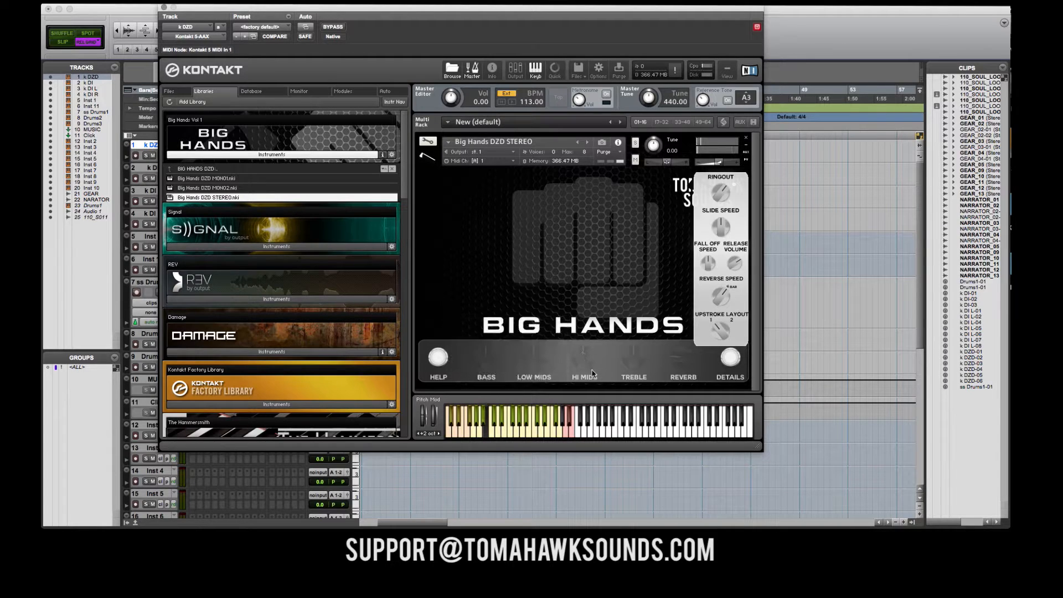
pyautogui.click(480, 435)
pyautogui.click(480, 435)
pyautogui.click(438, 360)
# - Open the instrument's Details controls, try the Ringout knob, and audition the red key repeatedly
pyautogui.click(731, 359)
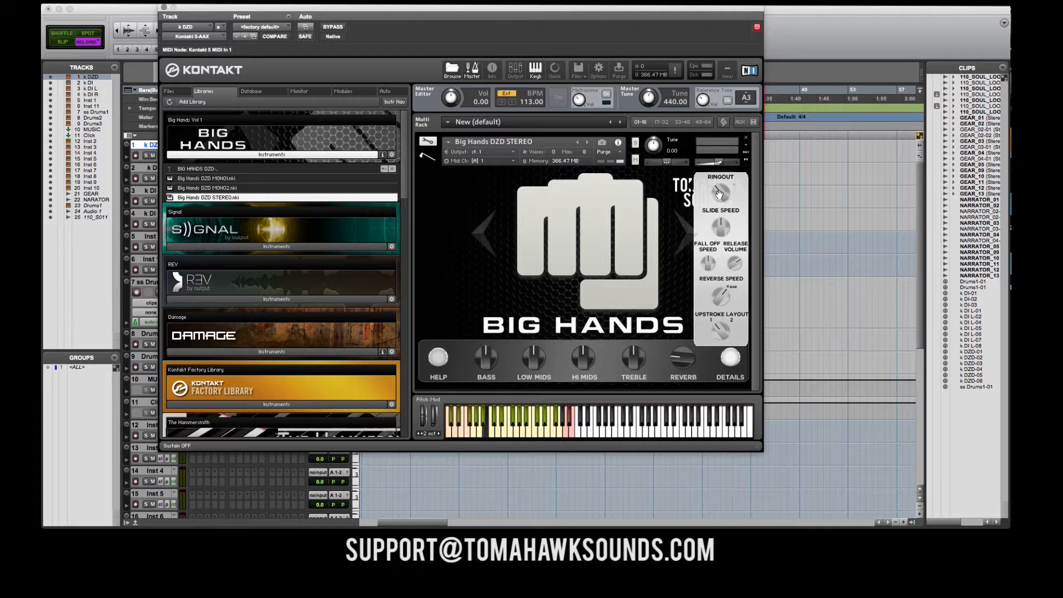
pyautogui.moveTo(719, 193); pyautogui.dragTo(723, 159)
pyautogui.click(569, 421)
pyautogui.click(569, 421)
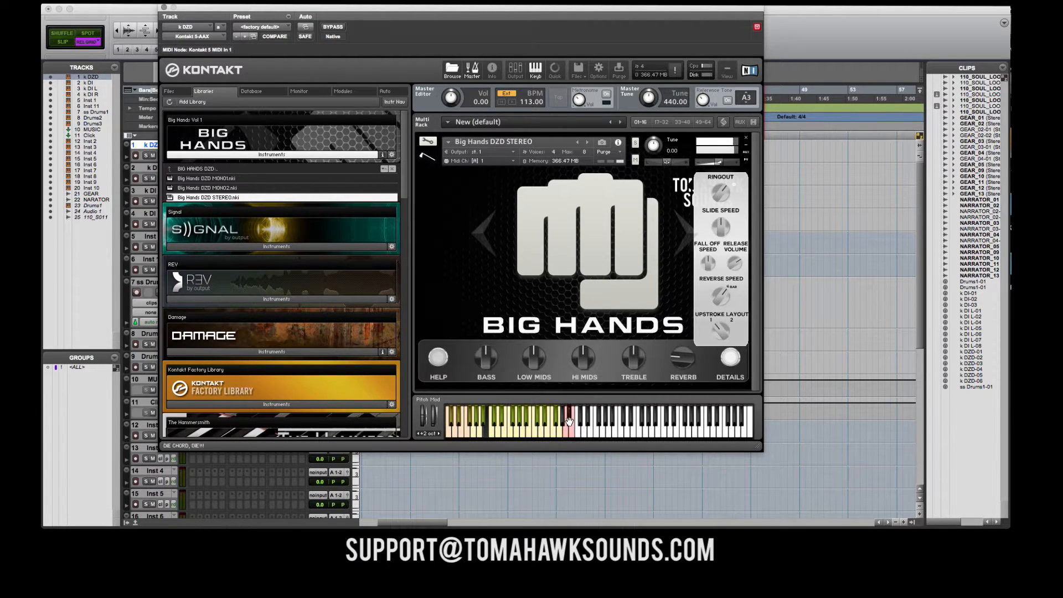
pyautogui.click(569, 421)
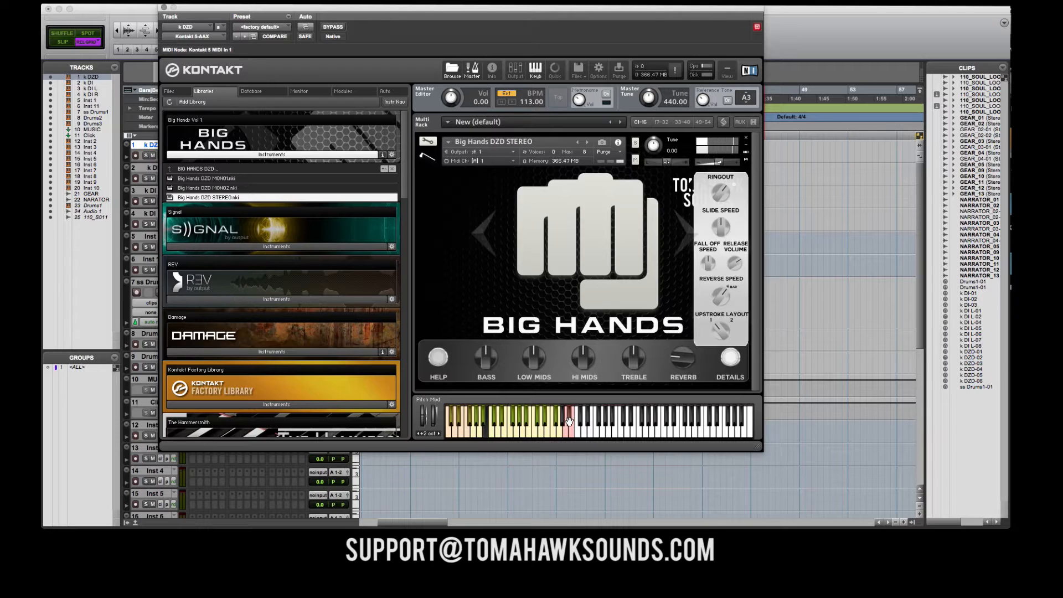
pyautogui.click(569, 421)
# - Try different Release Volume settings and play a black key in the green-marked range
pyautogui.moveTo(735, 265)
pyautogui.mouseDown()
pyautogui.moveTo(733, 279)
pyautogui.moveTo(733, 261)
pyautogui.mouseUp()
pyautogui.moveTo(736, 261); pyautogui.dragTo(733, 360)
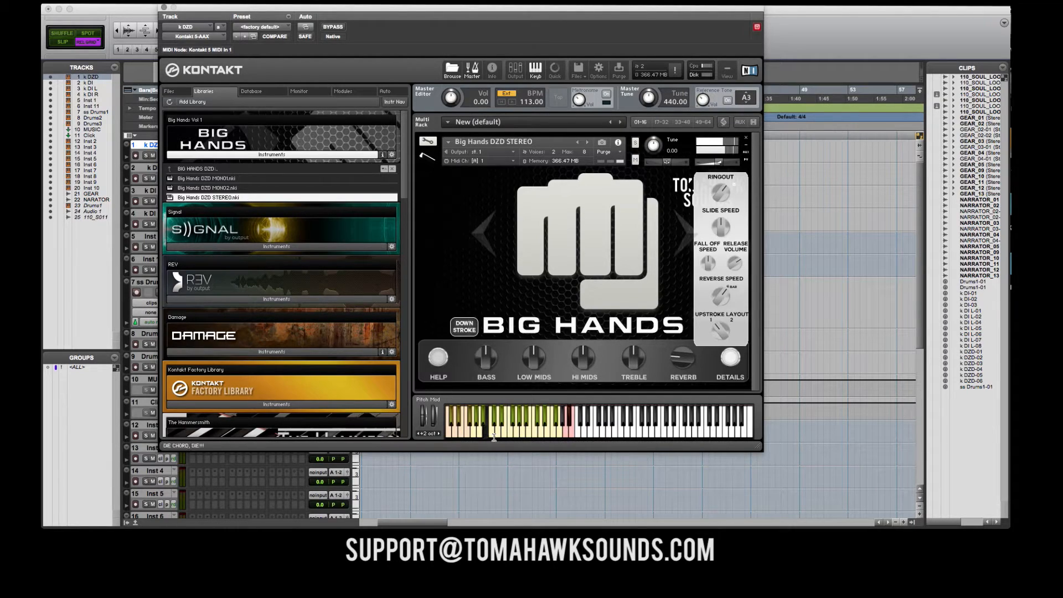
pyautogui.click(502, 407)
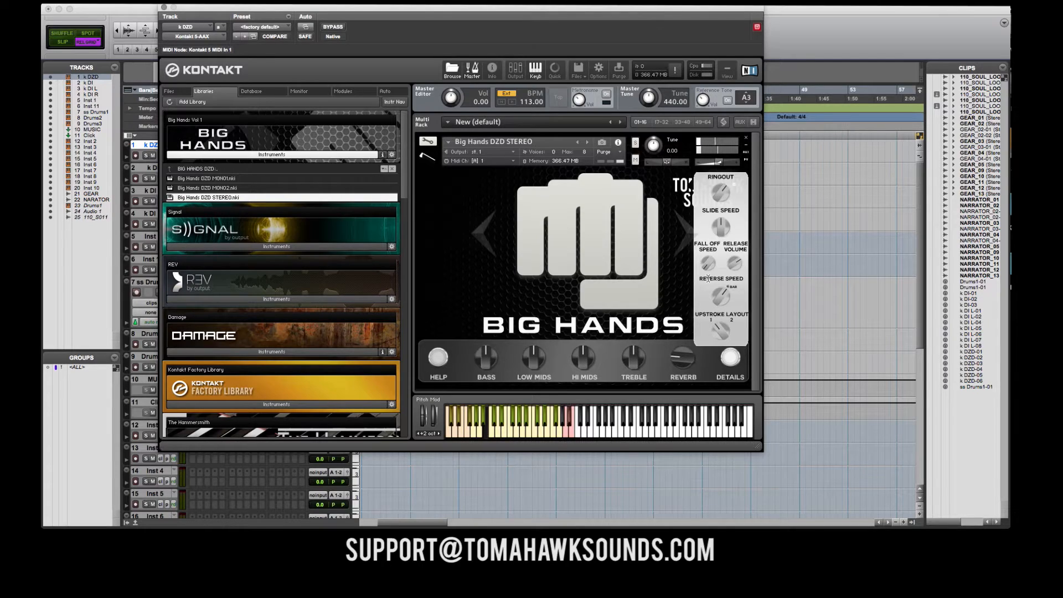
# - Try the Fall Off Speed knob while playing the lowest key, and vary the Slide Speed knob
pyautogui.moveTo(706, 261); pyautogui.dragTo(704, 252)
pyautogui.click(449, 432)
pyautogui.click(449, 432)
pyautogui.moveTo(721, 236); pyautogui.dragTo(717, 229)
pyautogui.moveTo(721, 224); pyautogui.dragTo(720, 232)
# - Audition a downstroke key, set Upstroke Layout to 2, and close and reopen the Details controls
pyautogui.click(496, 434)
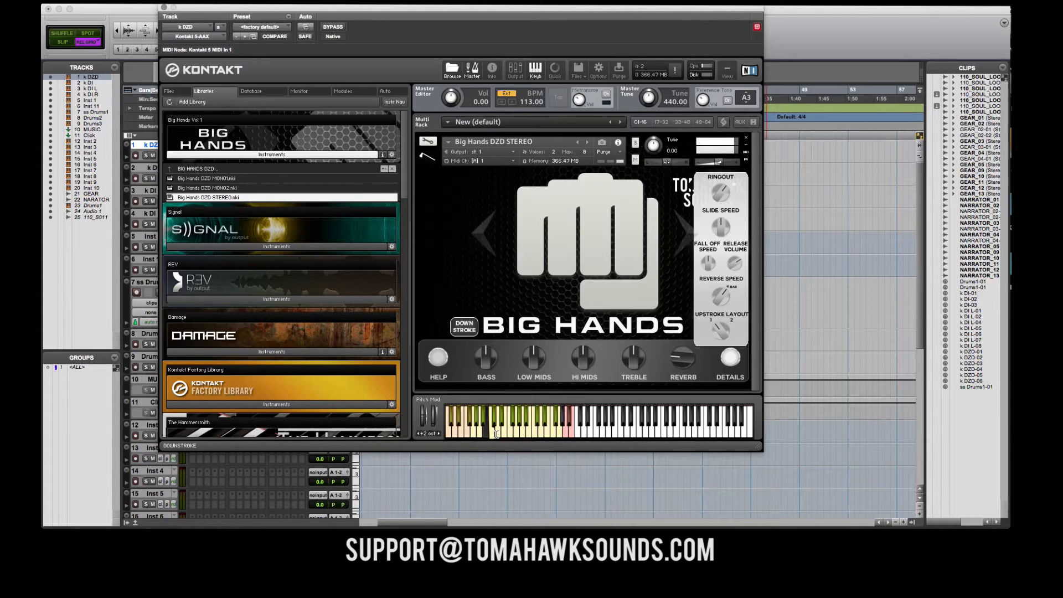
pyautogui.click(496, 433)
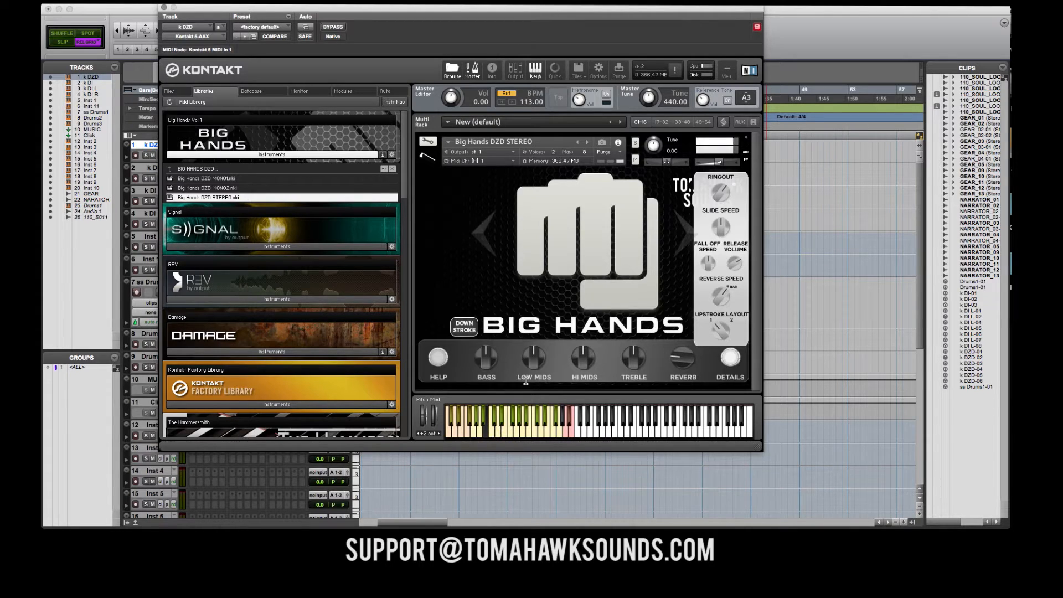
pyautogui.click(721, 332)
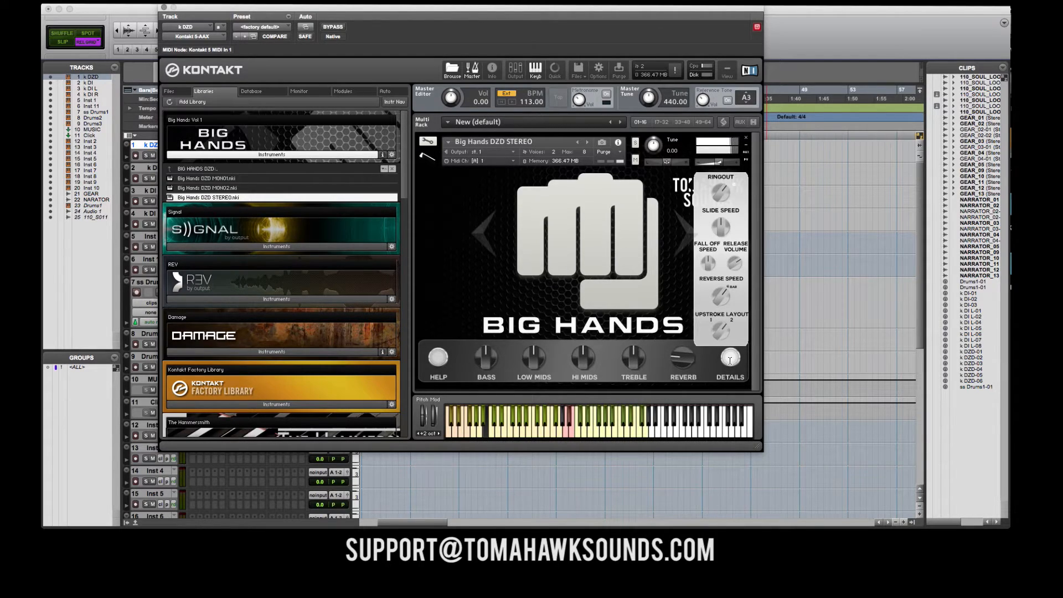
pyautogui.click(729, 359)
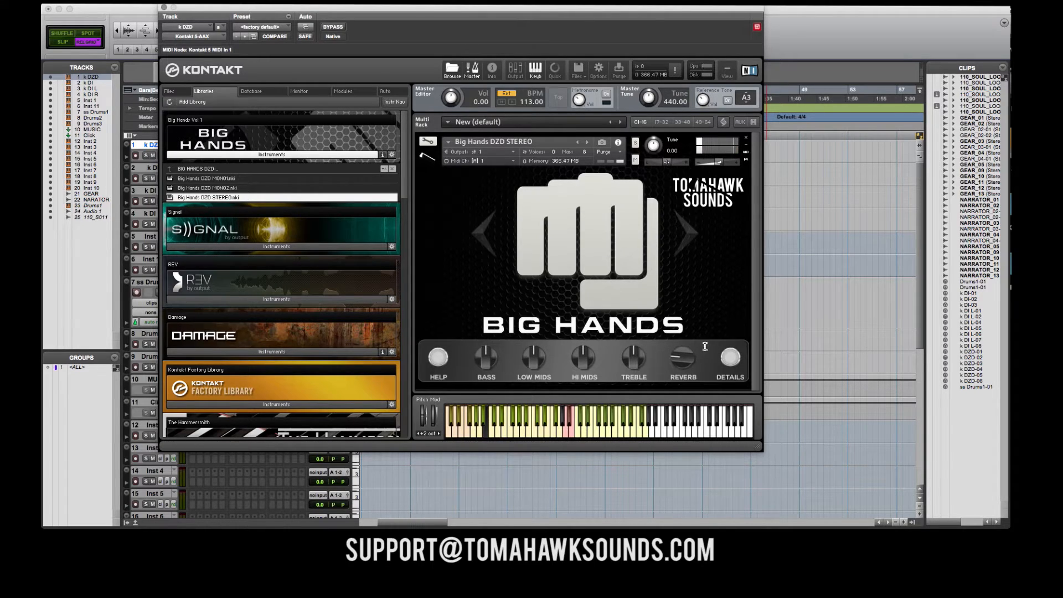
pyautogui.click(729, 357)
# - Switch Upstroke Layout to 1 and back to 2, play the downstroke key, and toggle the Details controls off and on
pyautogui.moveTo(725, 329); pyautogui.dragTo(721, 371)
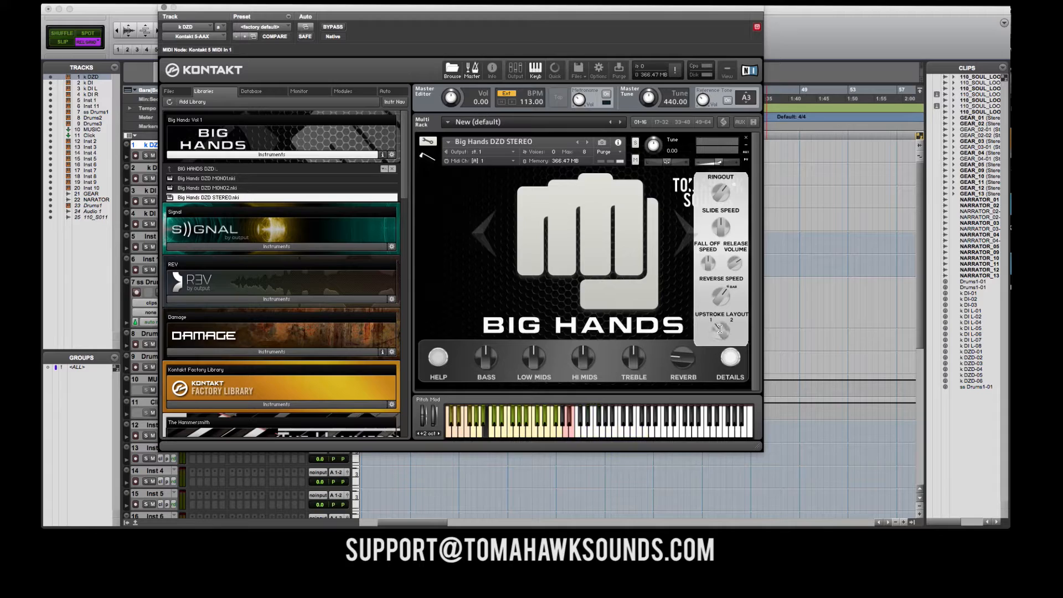
pyautogui.moveTo(721, 312); pyautogui.dragTo(720, 289)
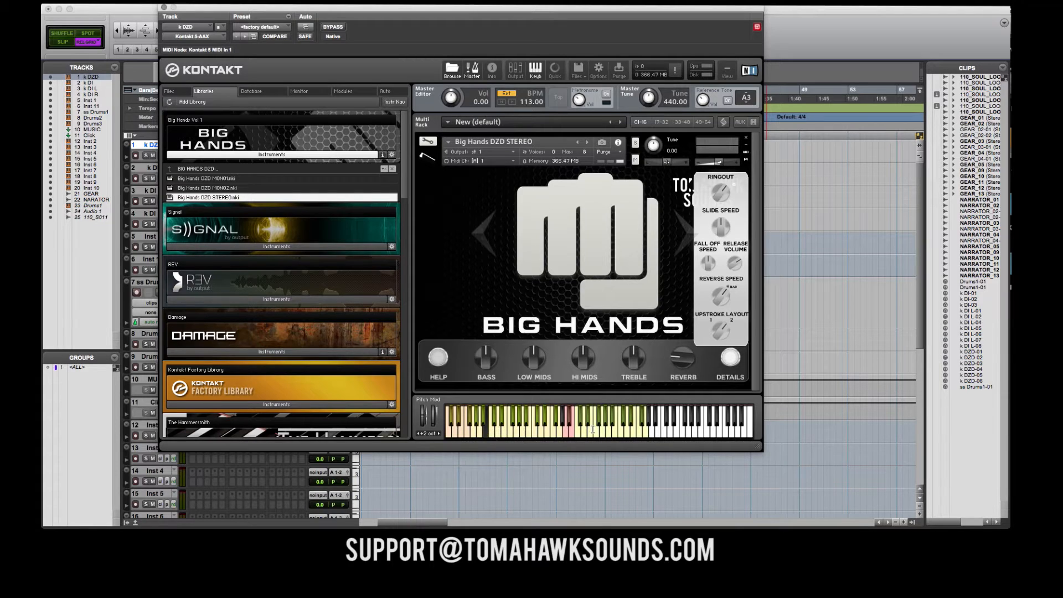
pyautogui.click(493, 432)
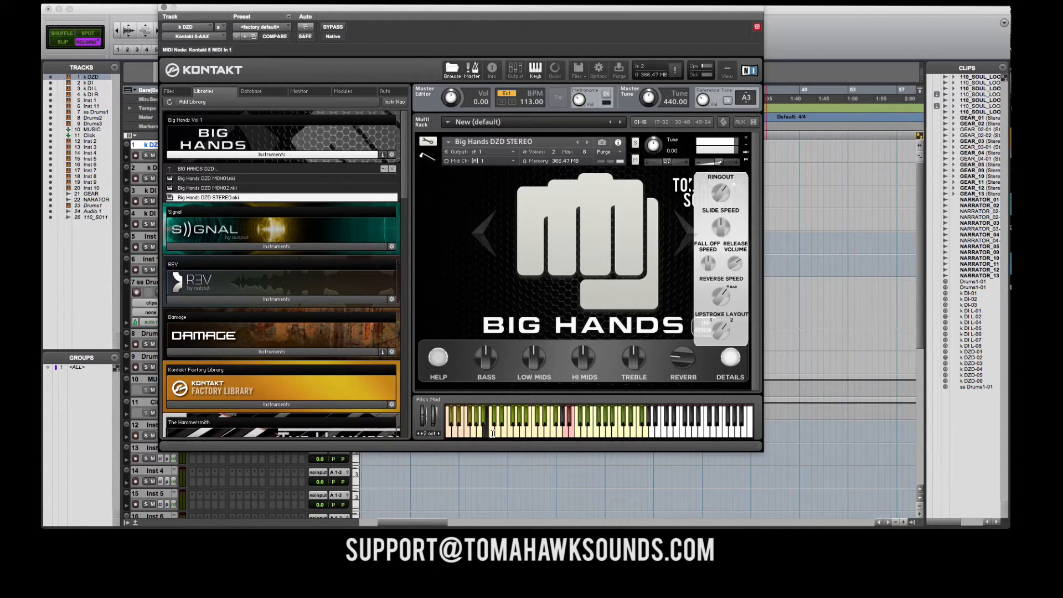
pyautogui.click(730, 357)
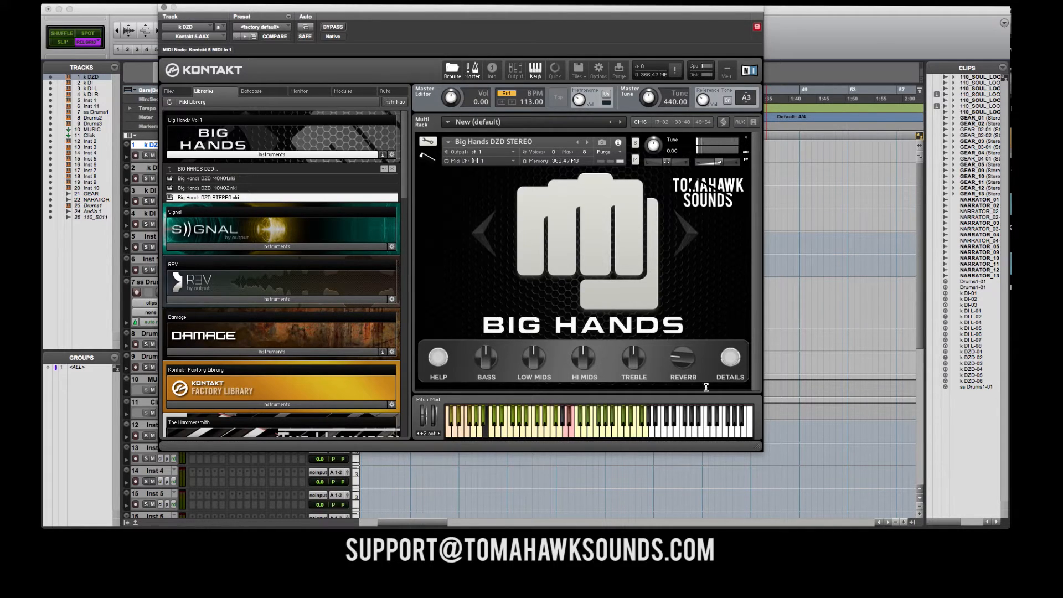
pyautogui.click(729, 377)
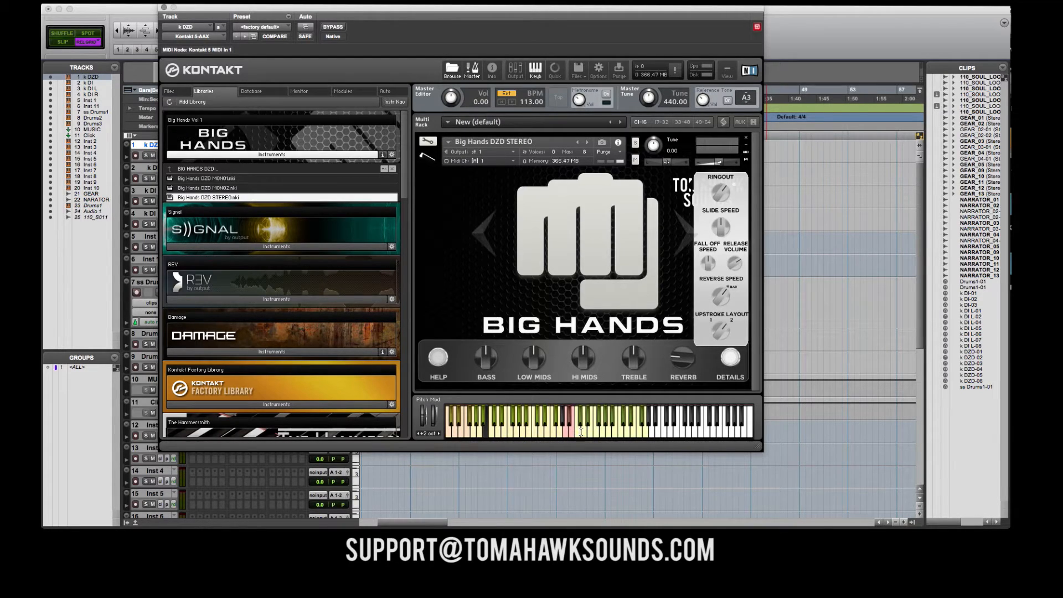
# - Set Upstroke Layout to 1 and audition the red key above the playable range
pyautogui.click(721, 331)
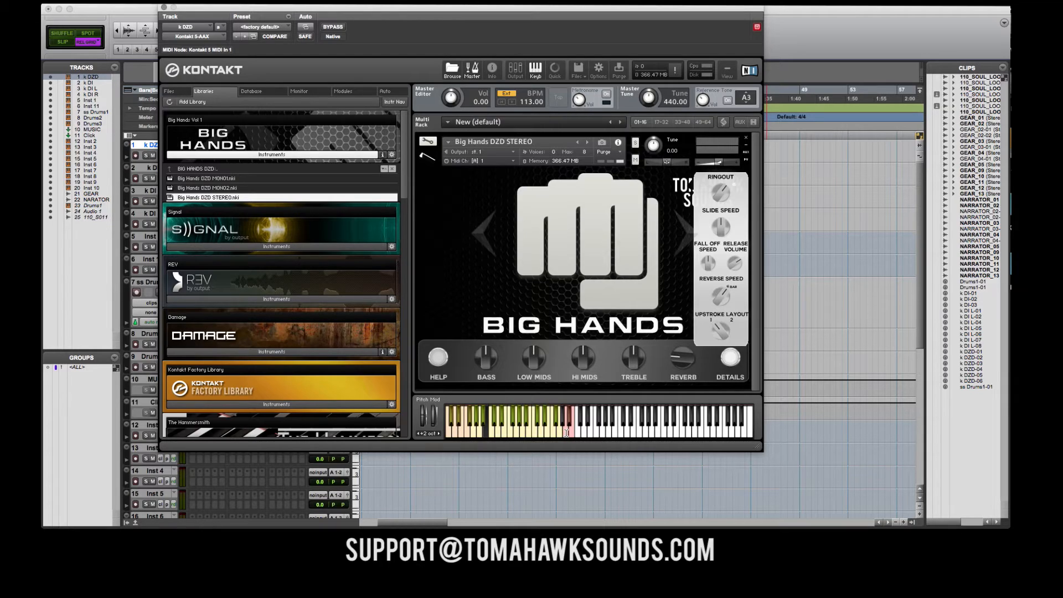
pyautogui.click(566, 433)
pyautogui.click(566, 433)
pyautogui.click(567, 433)
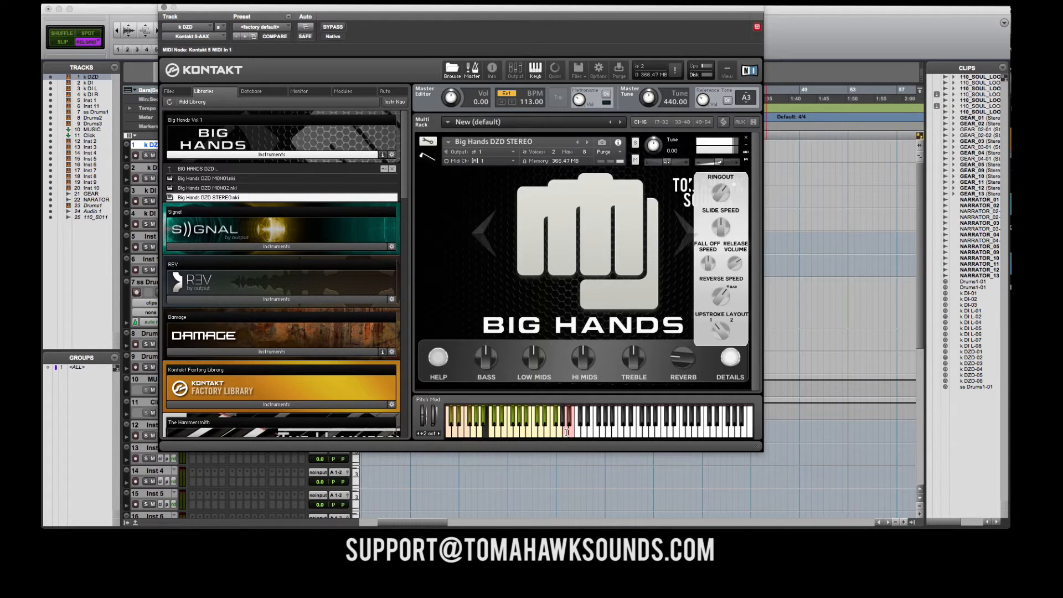
# - Set Upstroke Layout to 2, toggle the Details controls, and audition the red key between the two playable ranges
pyautogui.click(727, 357)
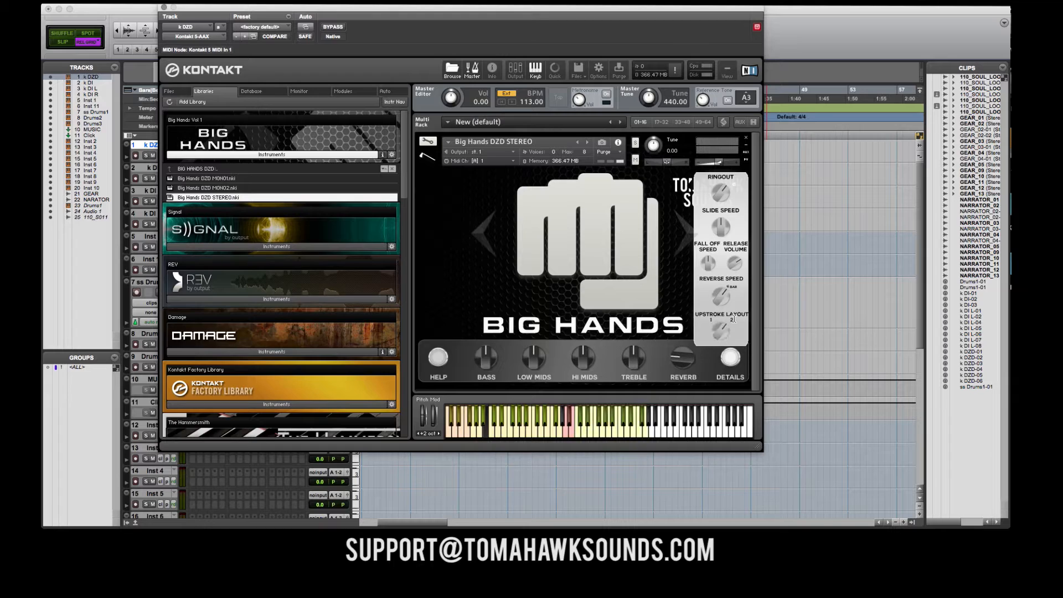
pyautogui.click(730, 359)
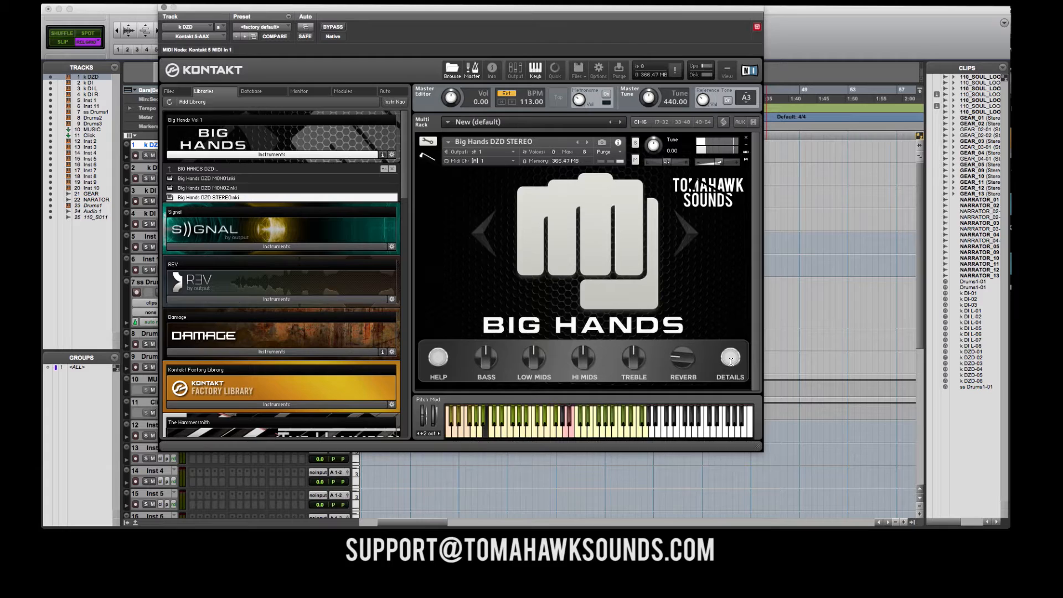
pyautogui.click(731, 362)
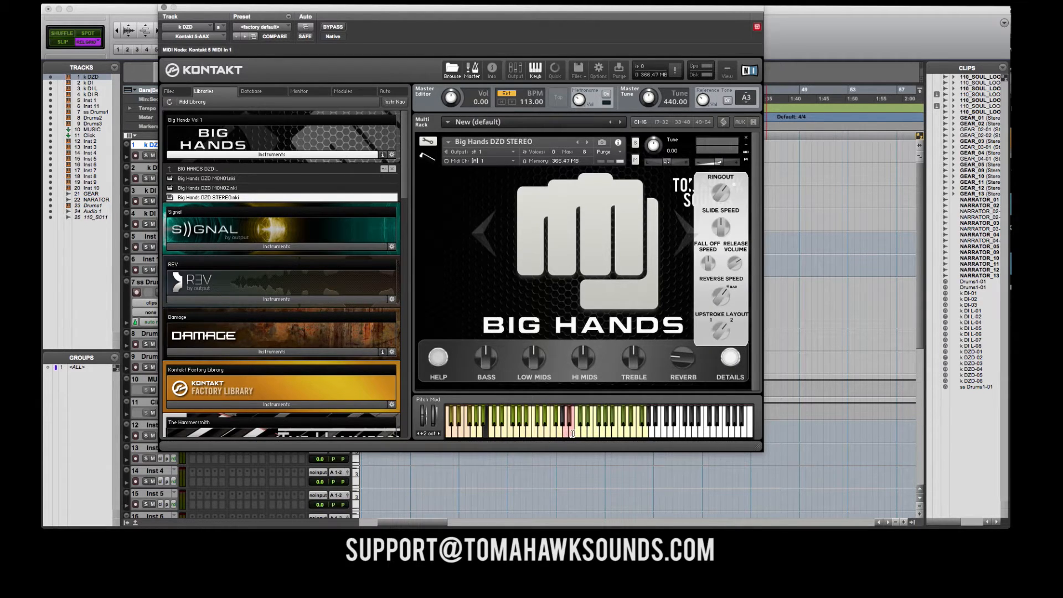
pyautogui.click(570, 433)
pyautogui.click(571, 434)
pyautogui.click(572, 434)
# - Adjust the Reverse Speed knob through several settings and close the Details controls
pyautogui.moveTo(721, 316); pyautogui.dragTo(721, 322)
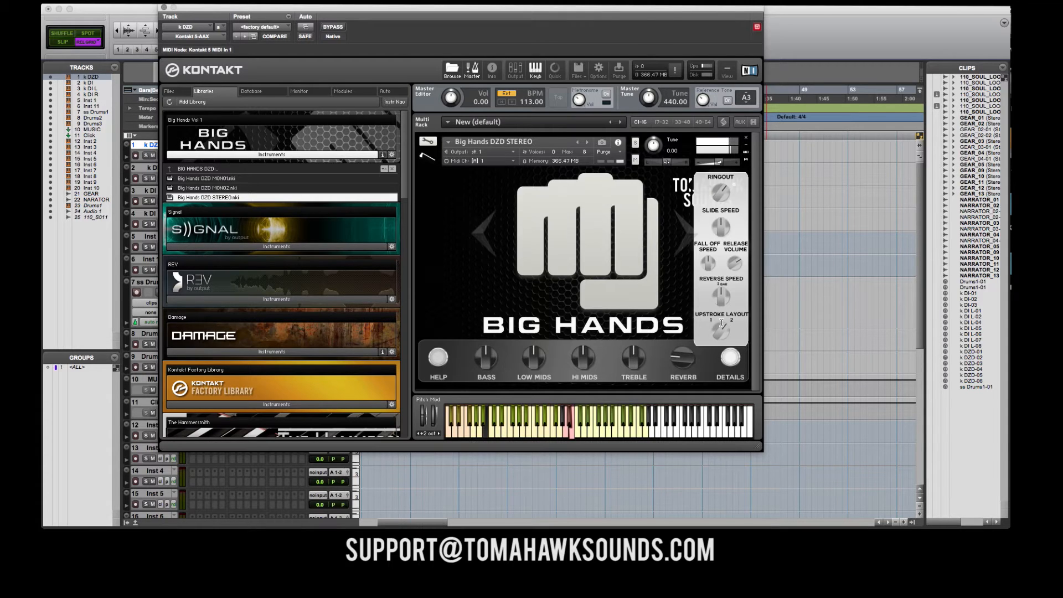
pyautogui.moveTo(719, 302); pyautogui.dragTo(728, 338)
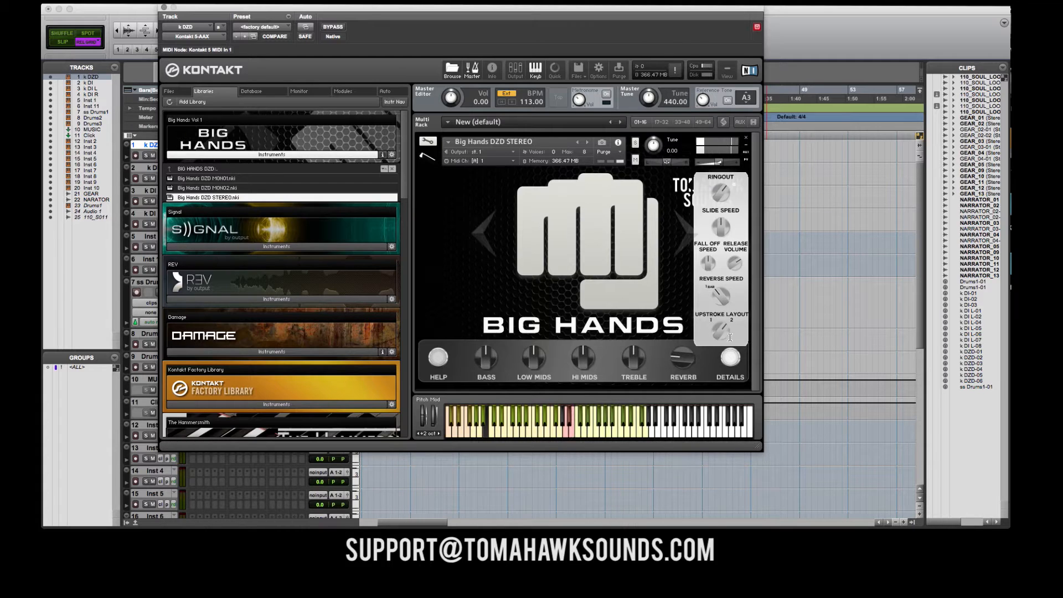
pyautogui.moveTo(722, 285); pyautogui.dragTo(722, 285)
pyautogui.click(729, 361)
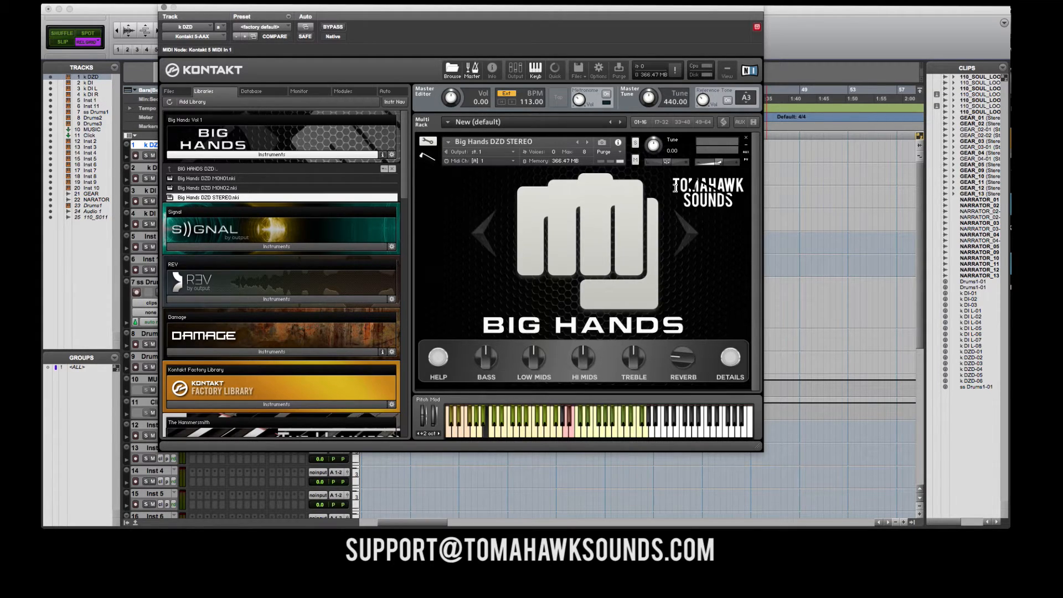
# - Go back to the Big Hands folder list, close this plug-in window, and open Kontakt on the k DI track
pyautogui.click(231, 169)
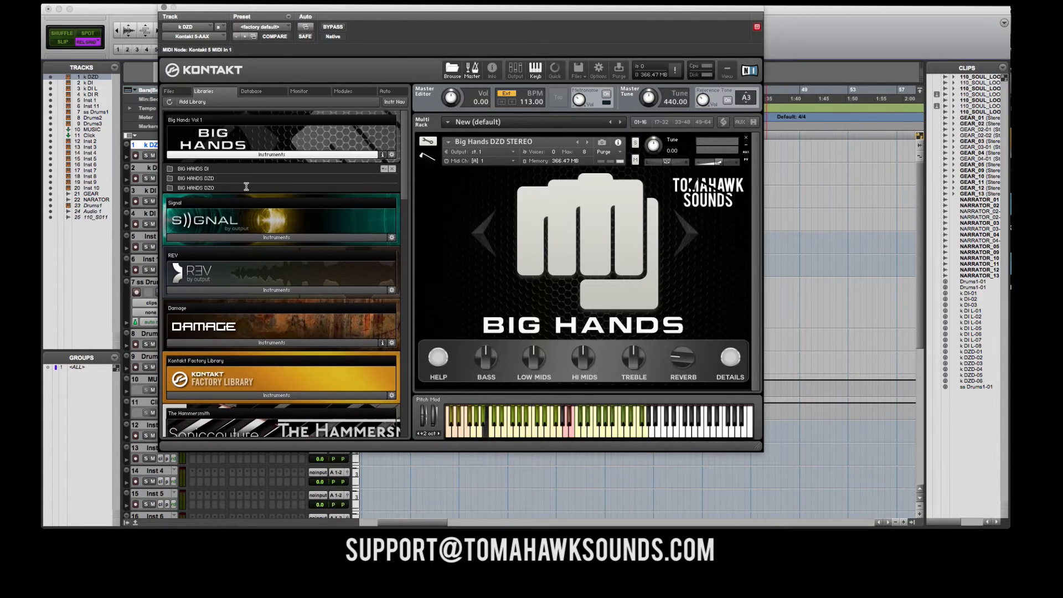
pyautogui.click(164, 7)
pyautogui.click(156, 168)
pyautogui.click(193, 180)
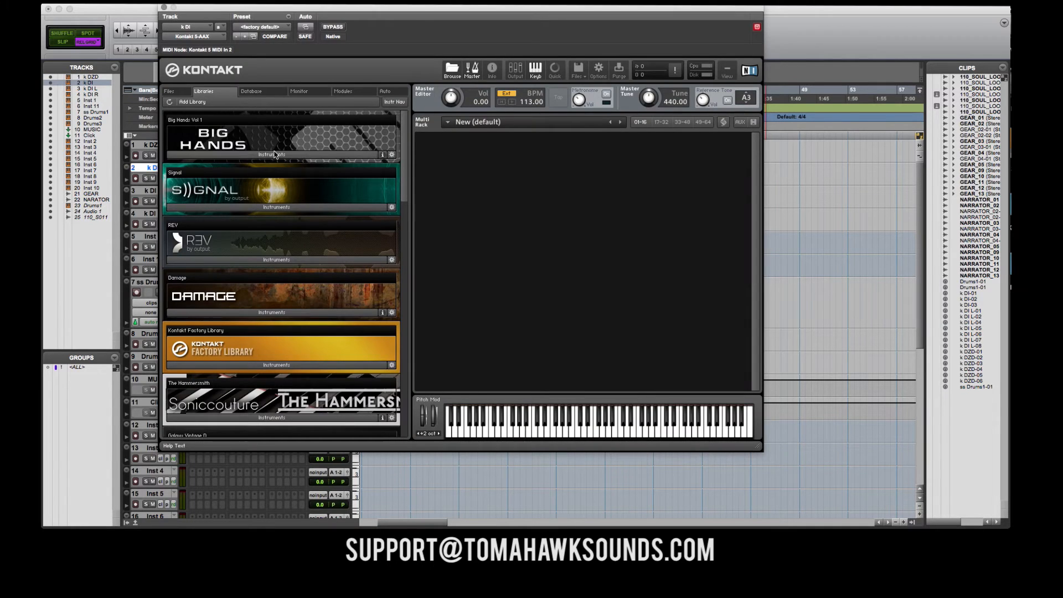
# - Load the Big Hands DI STEREO instrument from the BIG HANDS DI folder and move the window off the track inserts
pyautogui.click(275, 155)
pyautogui.click(206, 171)
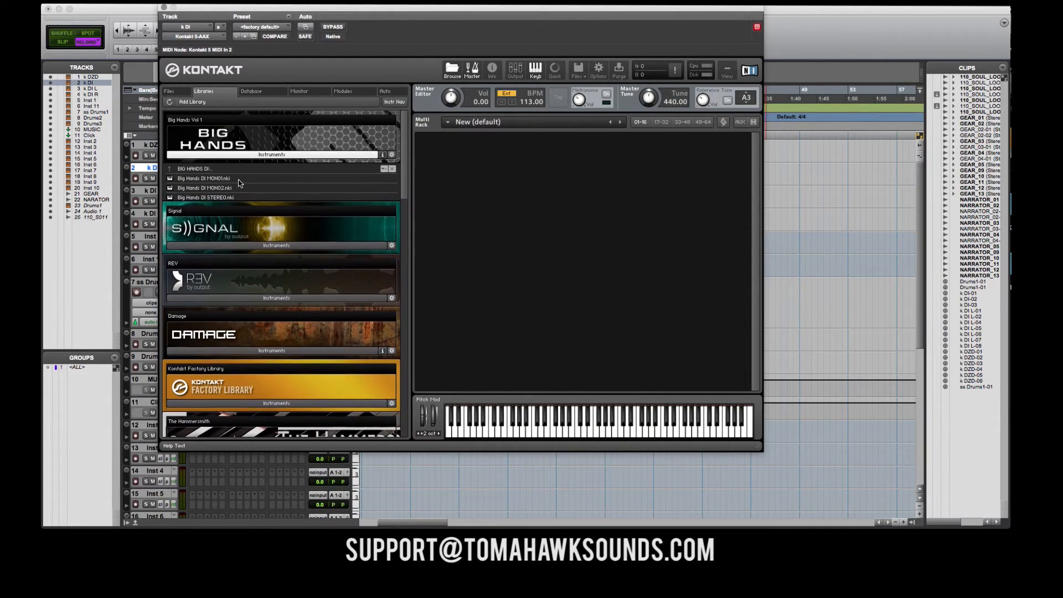
pyautogui.doubleClick(209, 198)
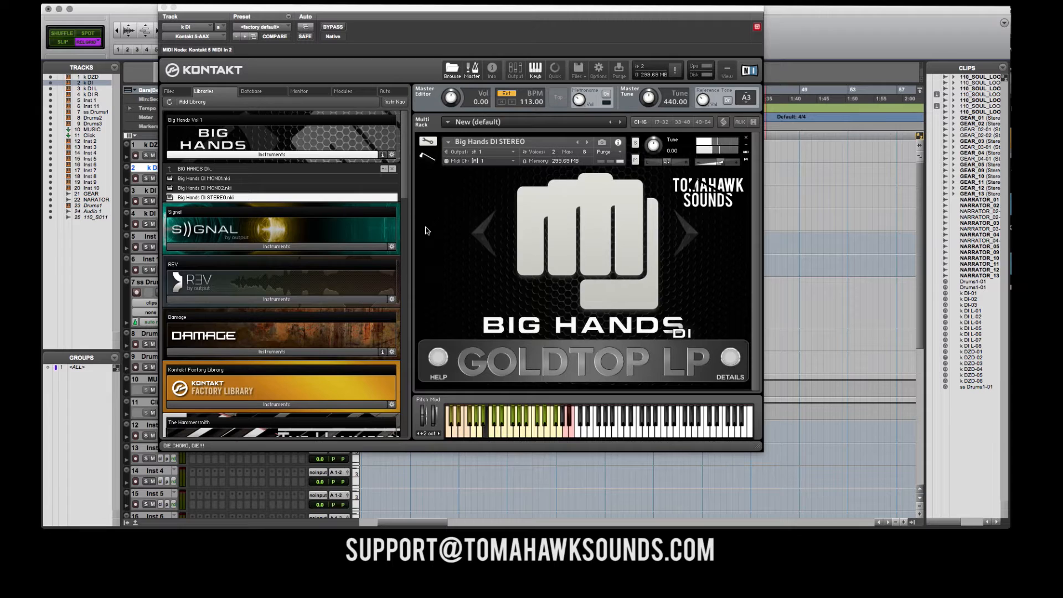
pyautogui.moveTo(259, 8); pyautogui.dragTo(424, 37)
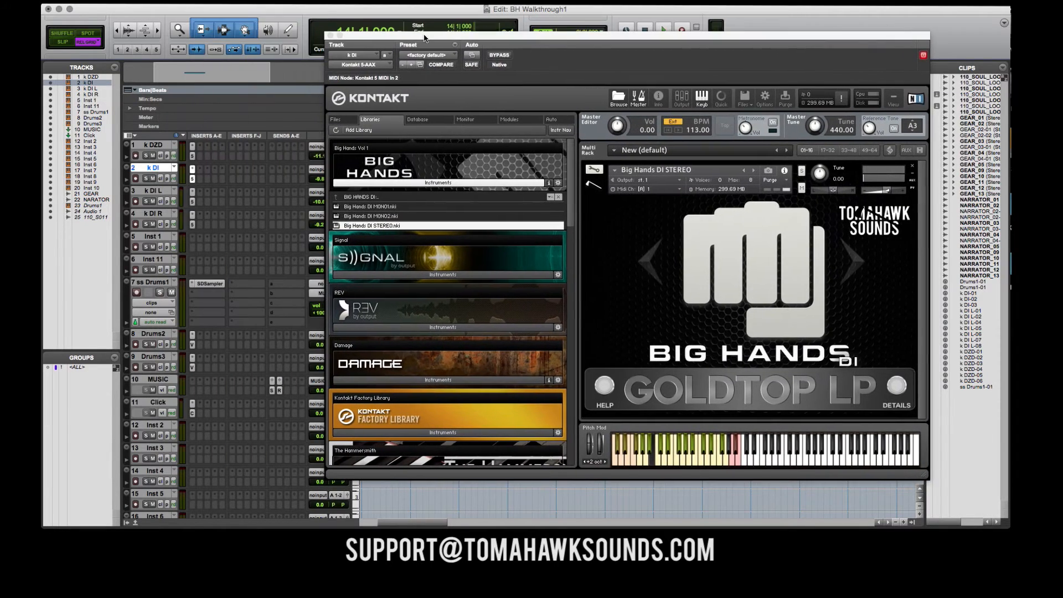
# - Insert the S-Gear (stereo) harmonic plug-in after Kontakt on the k DI track
pyautogui.click(210, 171)
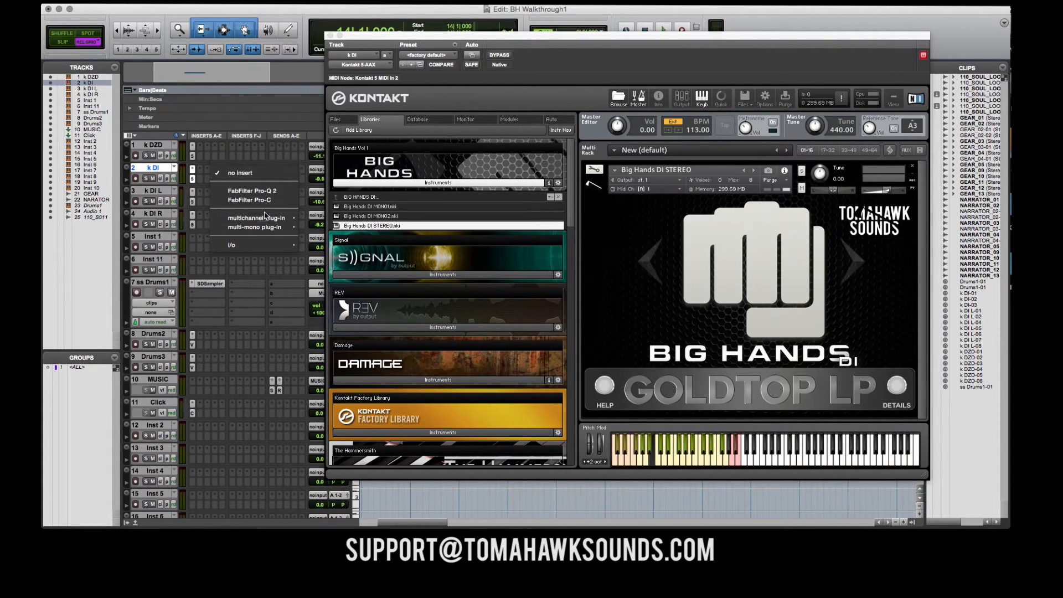
pyautogui.moveTo(264, 216)
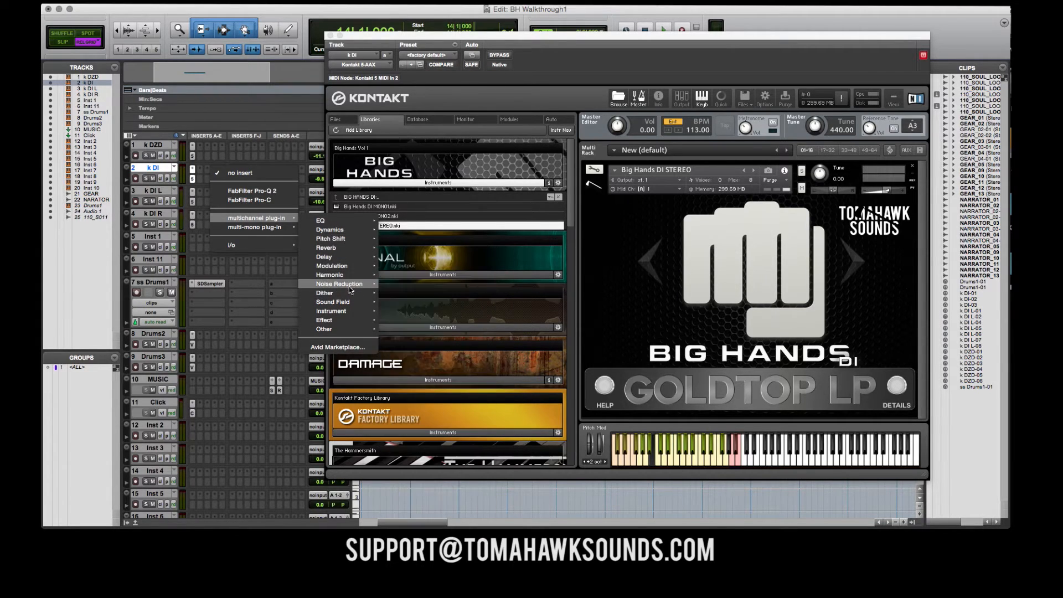
pyautogui.moveTo(339, 310)
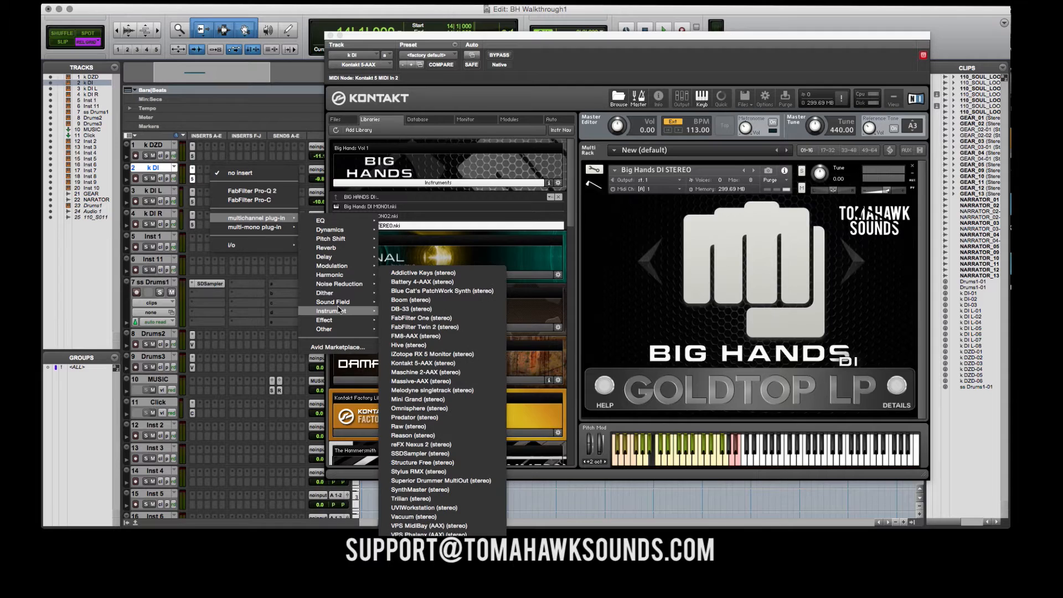
pyautogui.moveTo(339, 276)
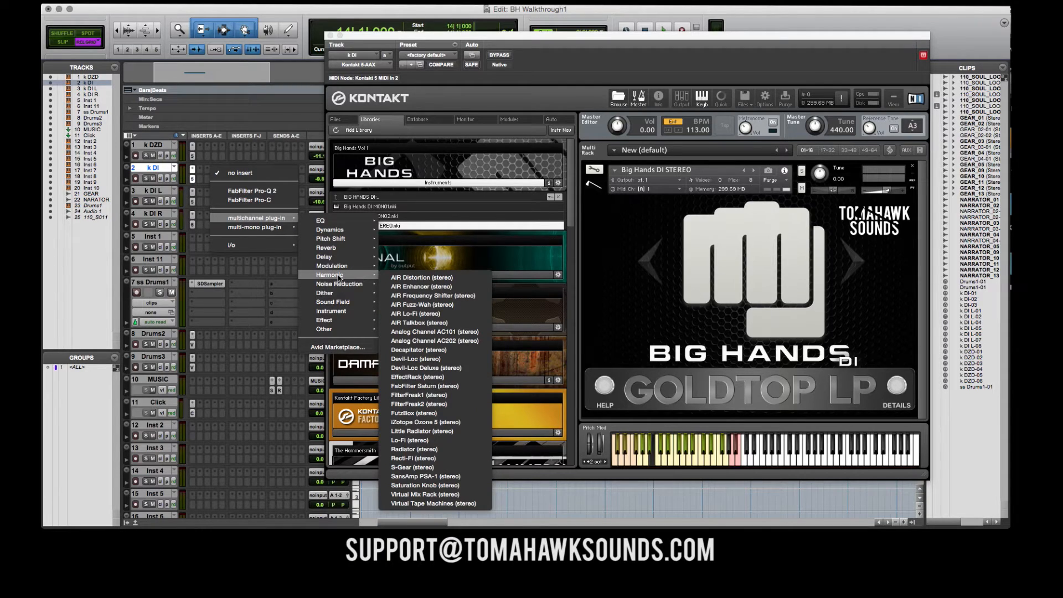
pyautogui.click(440, 467)
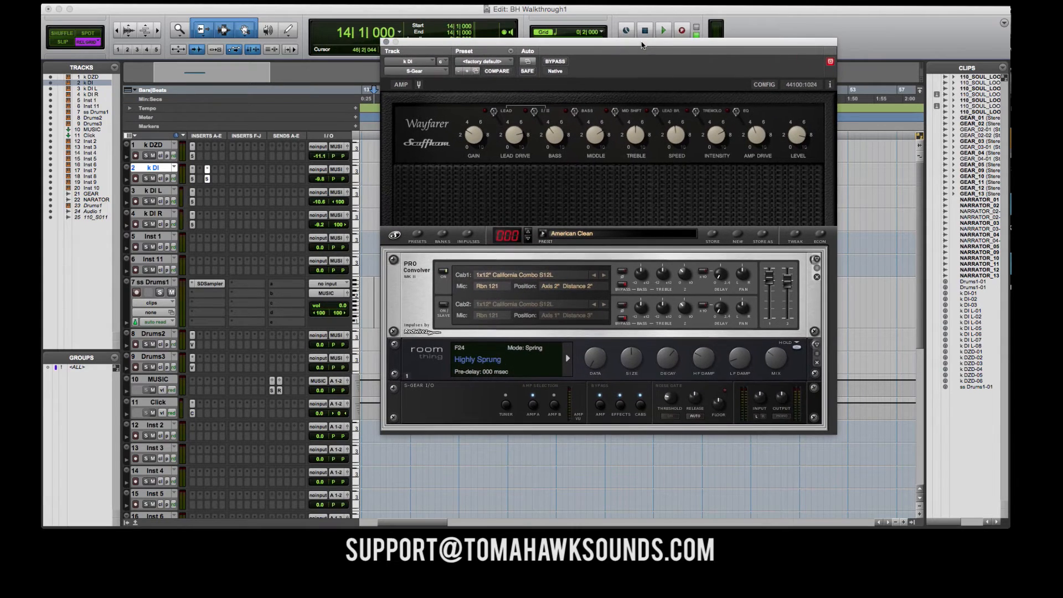
# - Load the Power Rhythm preset in S-Gear, audition it and check the amp's Gain setting
pyautogui.click(504, 64)
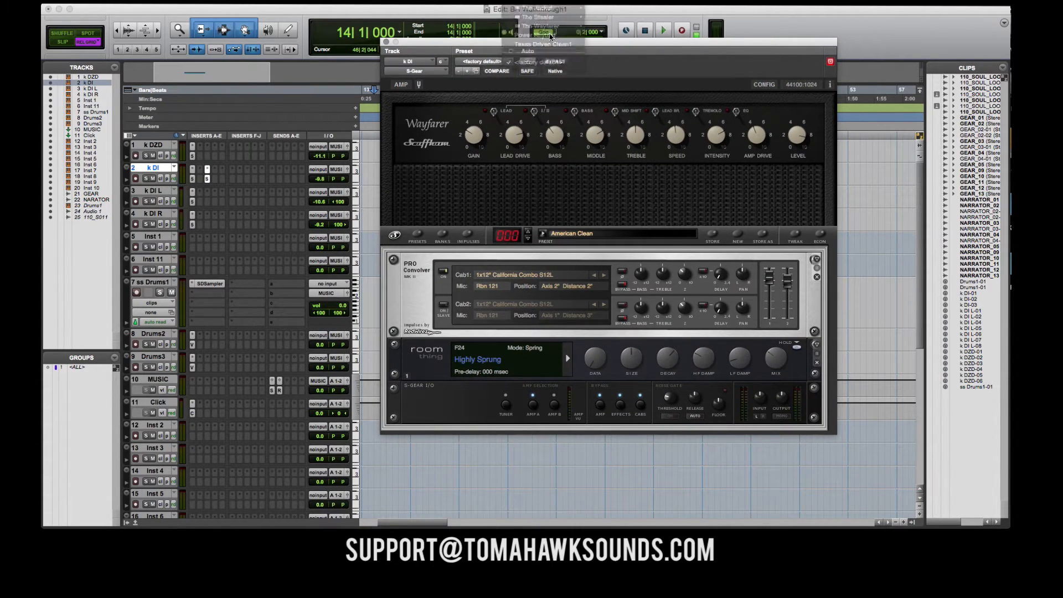
pyautogui.click(551, 37)
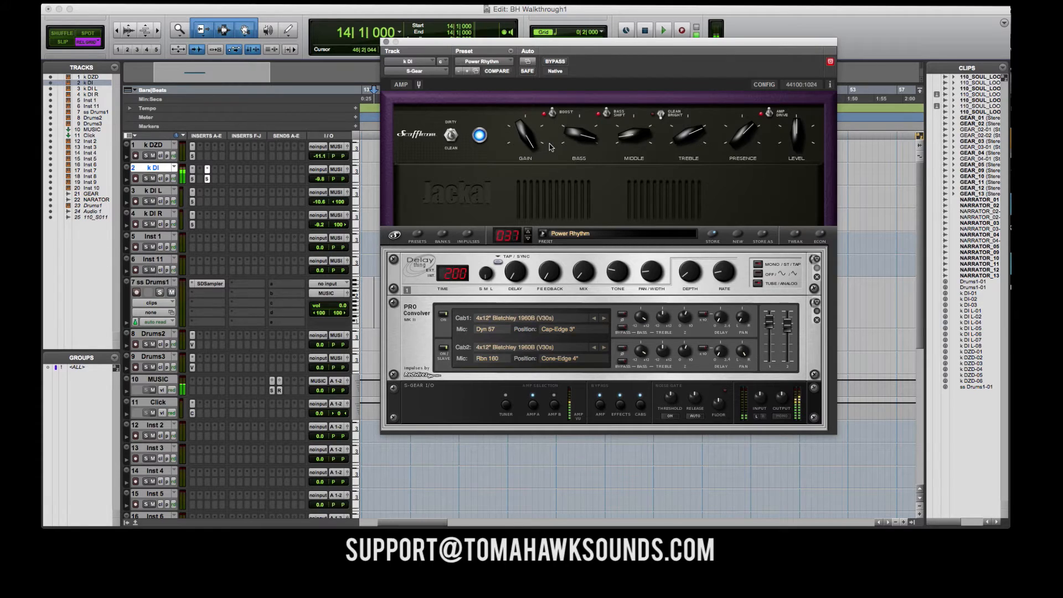
pyautogui.moveTo(695, 157)
pyautogui.moveTo(524, 134)
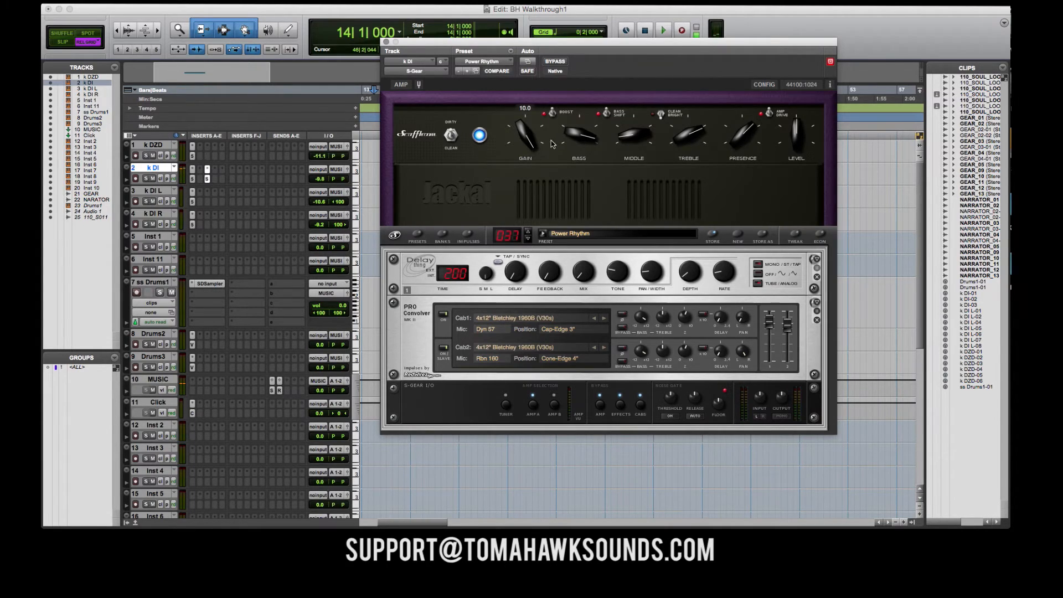
# - Load the Texas Driven Clean1 preset in S-Gear, adjust Bright Contour and set the Gain to 2.5
pyautogui.click(497, 63)
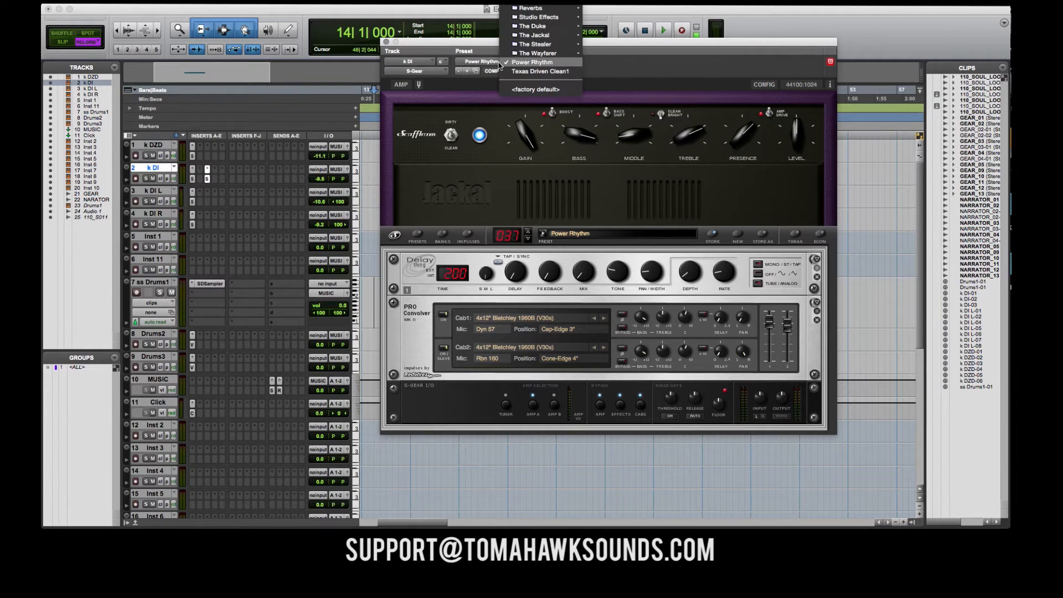
pyautogui.click(523, 72)
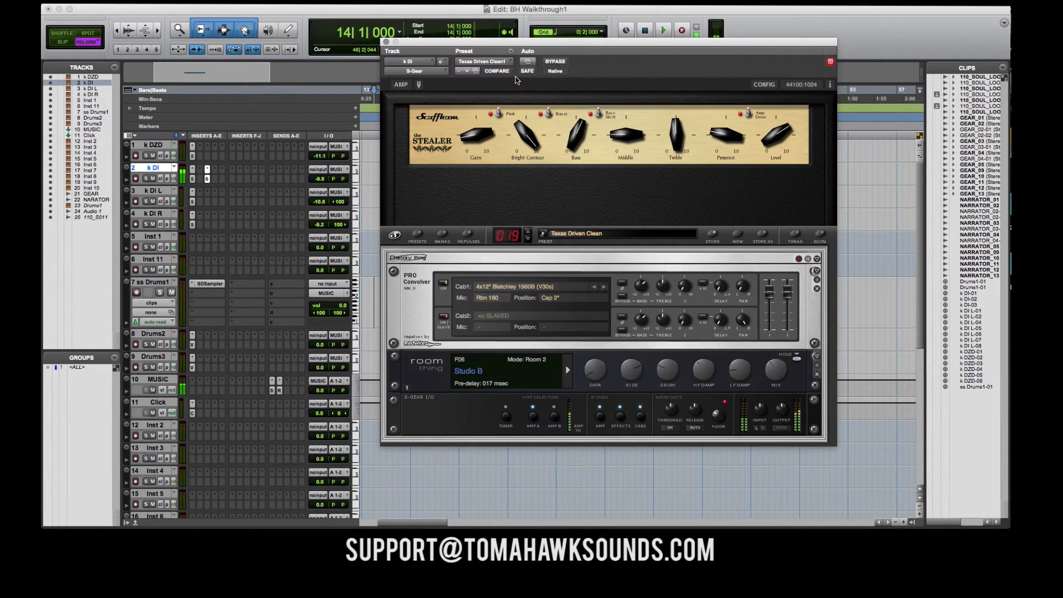
pyautogui.moveTo(474, 138); pyautogui.dragTo(524, 187)
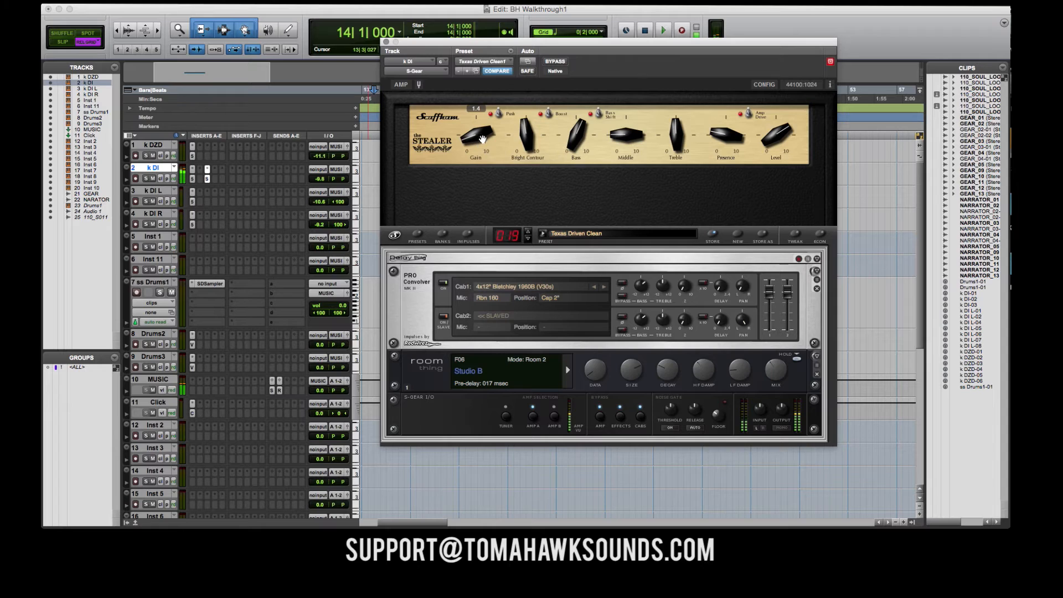
pyautogui.moveTo(470, 141); pyautogui.dragTo(474, 125)
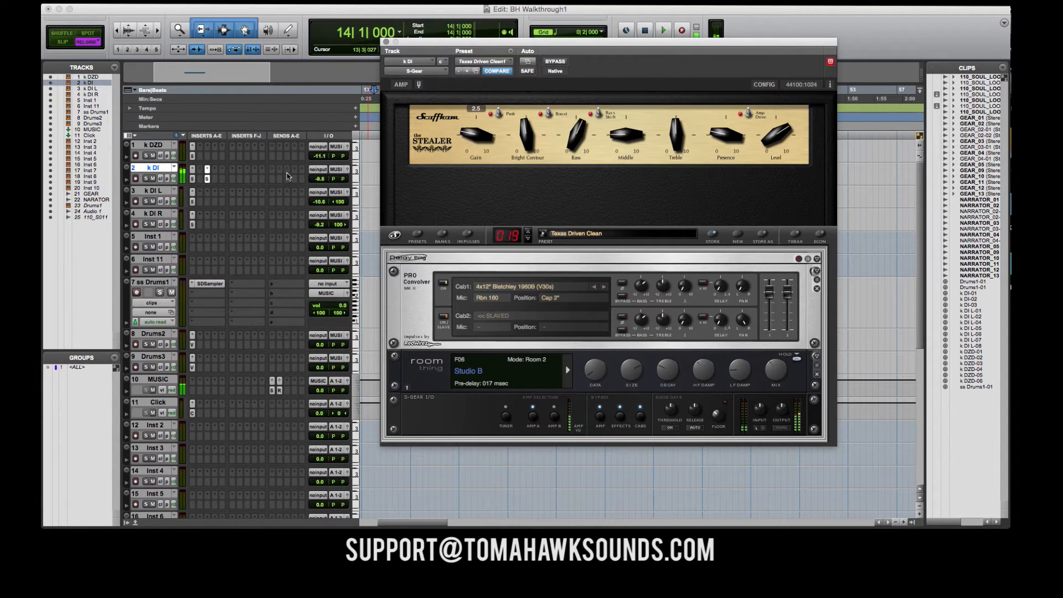
# - Reopen Kontakt on the k DI track, set Upstroke Layout to 2 in the Details controls and close them
pyautogui.click(194, 182)
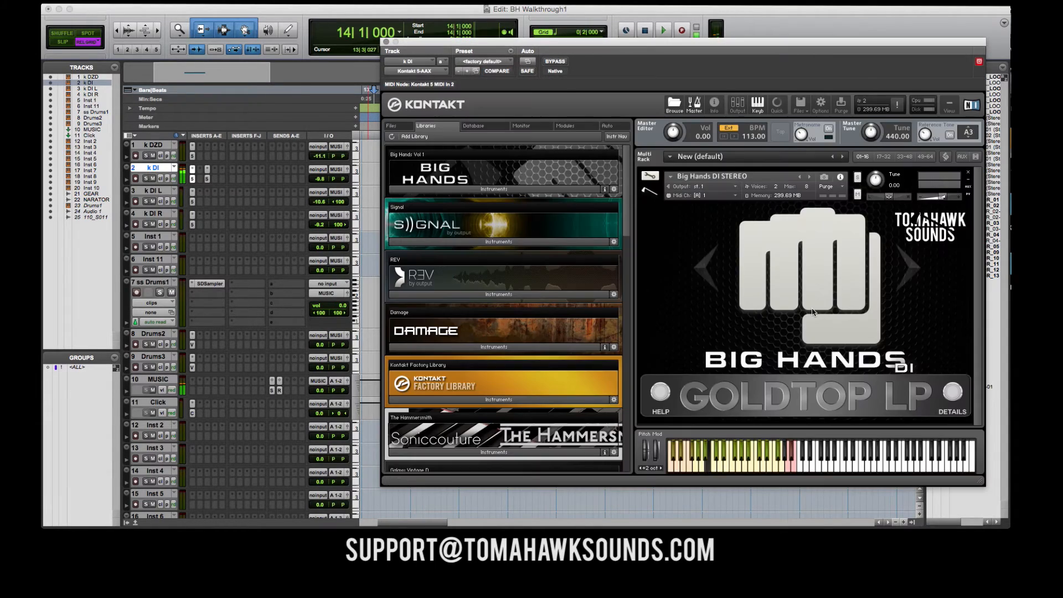
pyautogui.moveTo(943, 366); pyautogui.dragTo(946, 304)
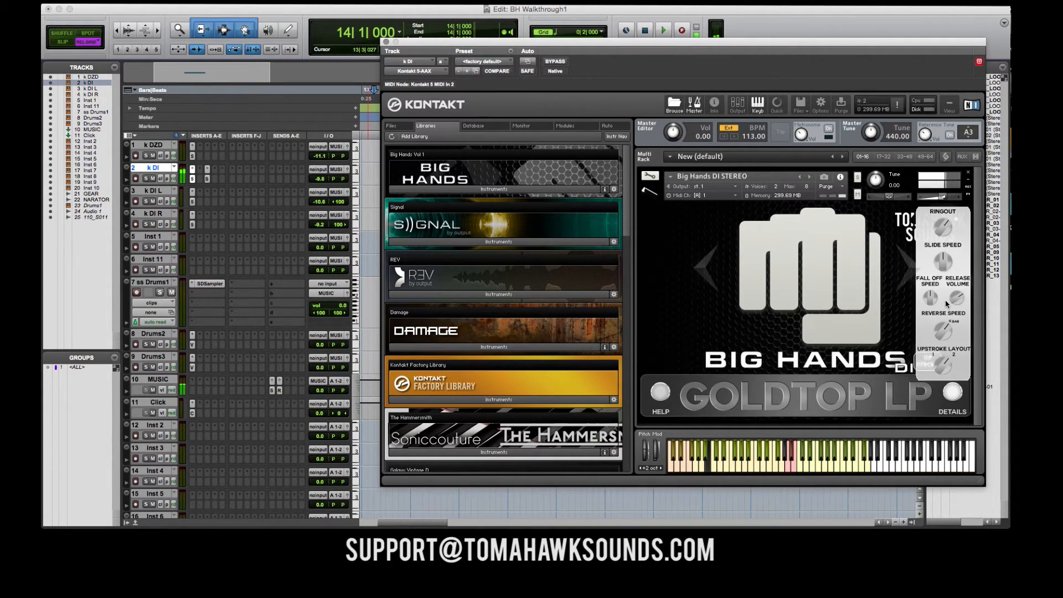
pyautogui.click(953, 394)
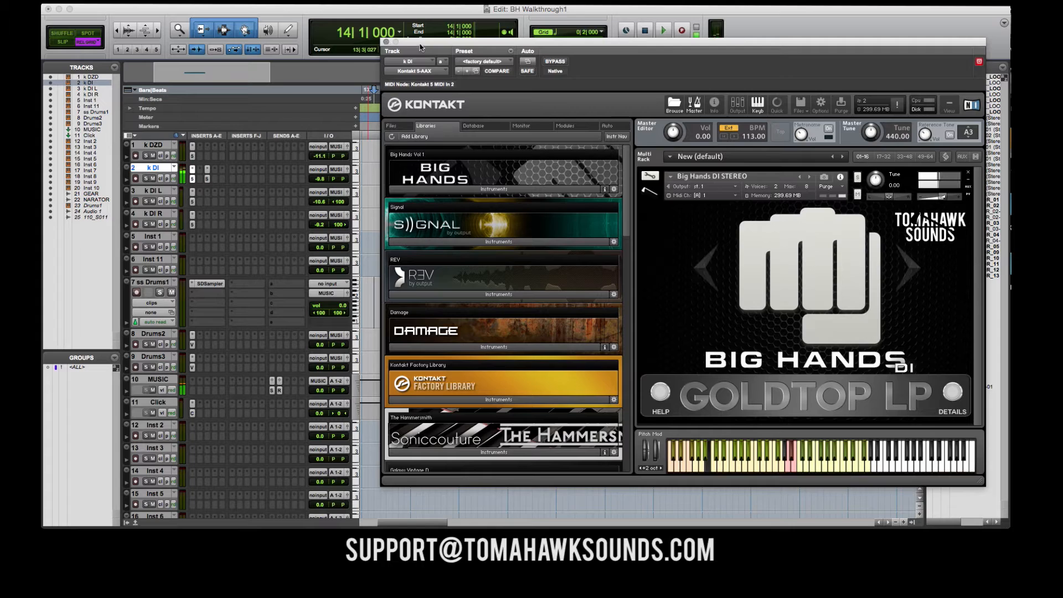
# - Reposition the k DI track's Kontakt window while auditioning the instrument, and close the window
pyautogui.moveTo(393, 44); pyautogui.dragTo(325, 42)
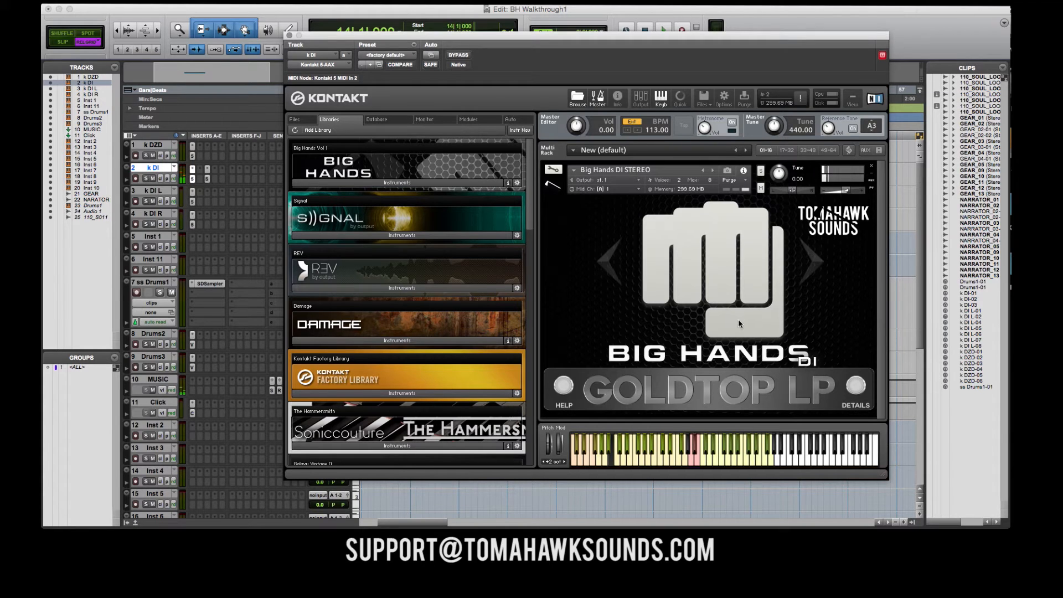
pyautogui.moveTo(323, 37); pyautogui.dragTo(427, 71)
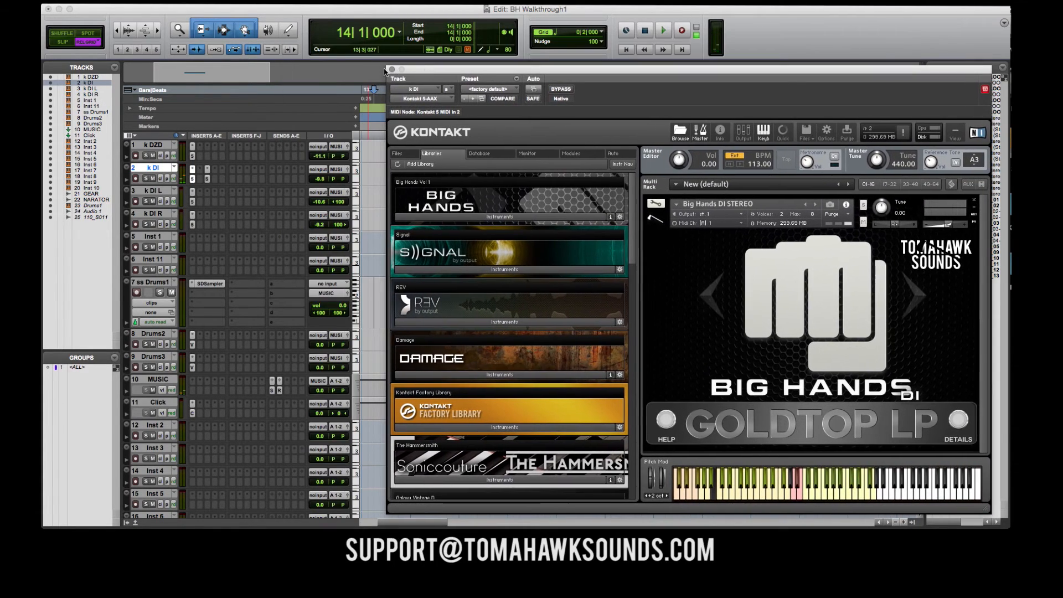
pyautogui.click(392, 69)
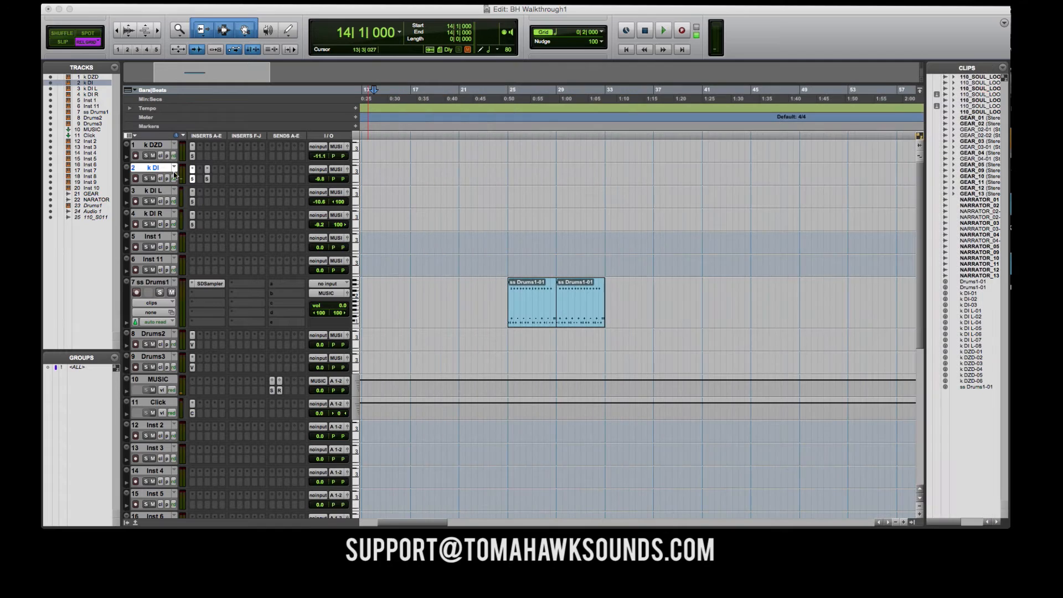
# - Open Kontakt on the k DZD track, audition Big Hands DZD STEREO while repositioning the window, and close it
pyautogui.click(192, 147)
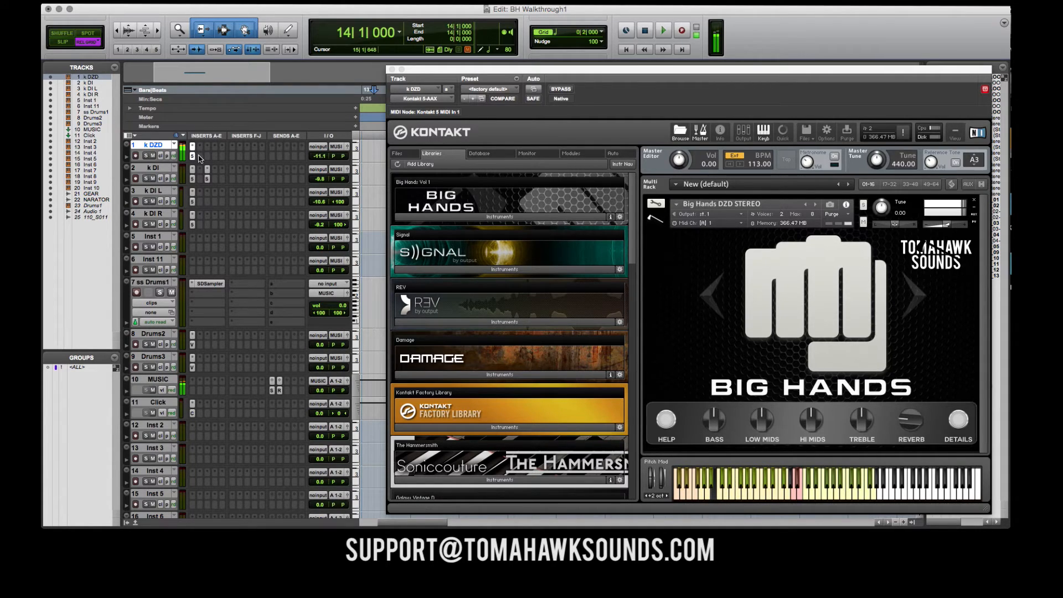
pyautogui.moveTo(439, 69); pyautogui.dragTo(497, 60)
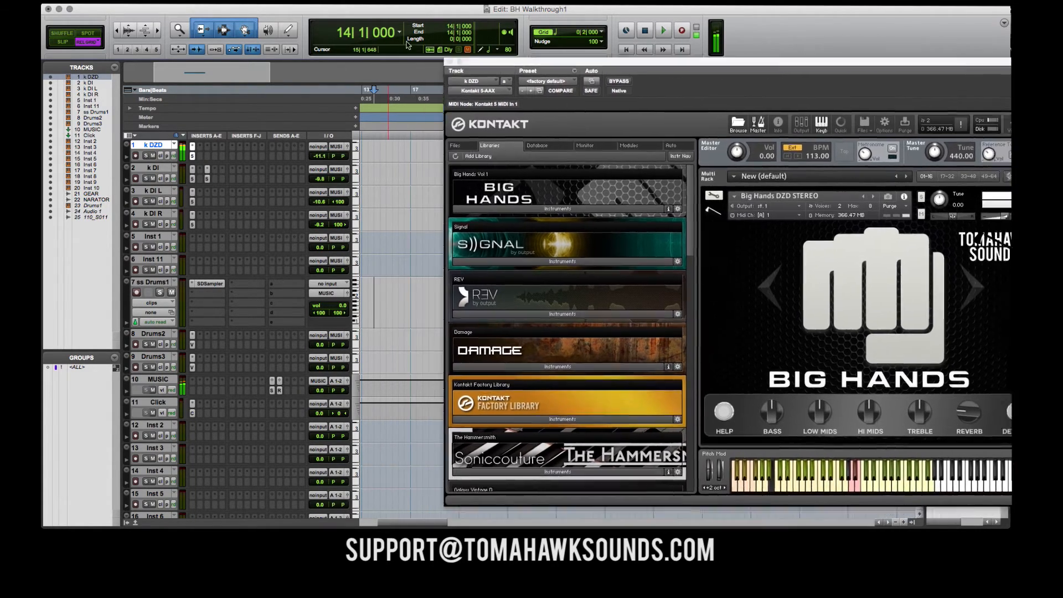
pyautogui.moveTo(408, 45); pyautogui.dragTo(306, 37)
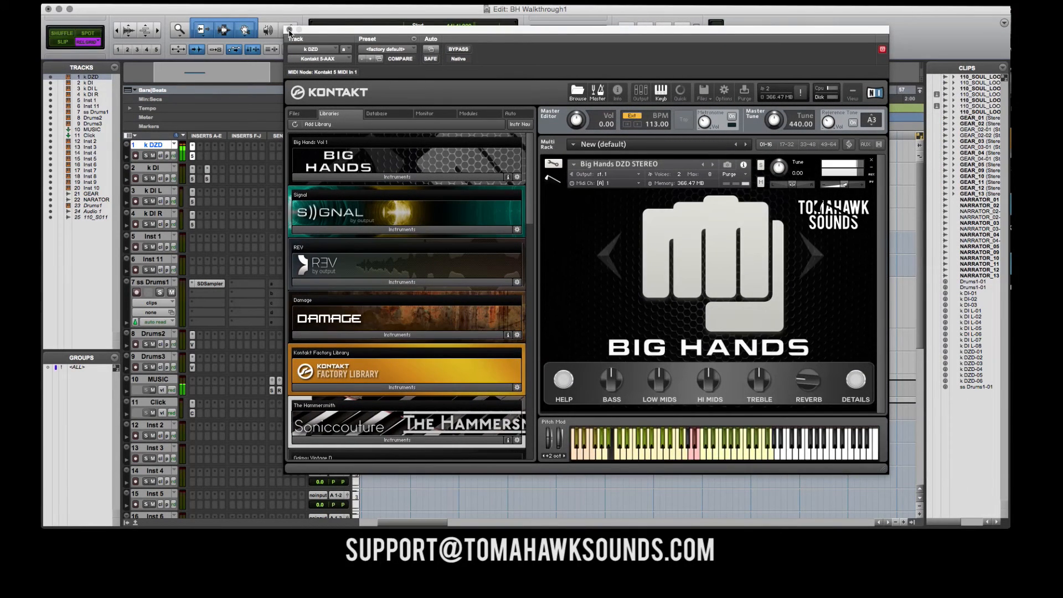
pyautogui.click(289, 30)
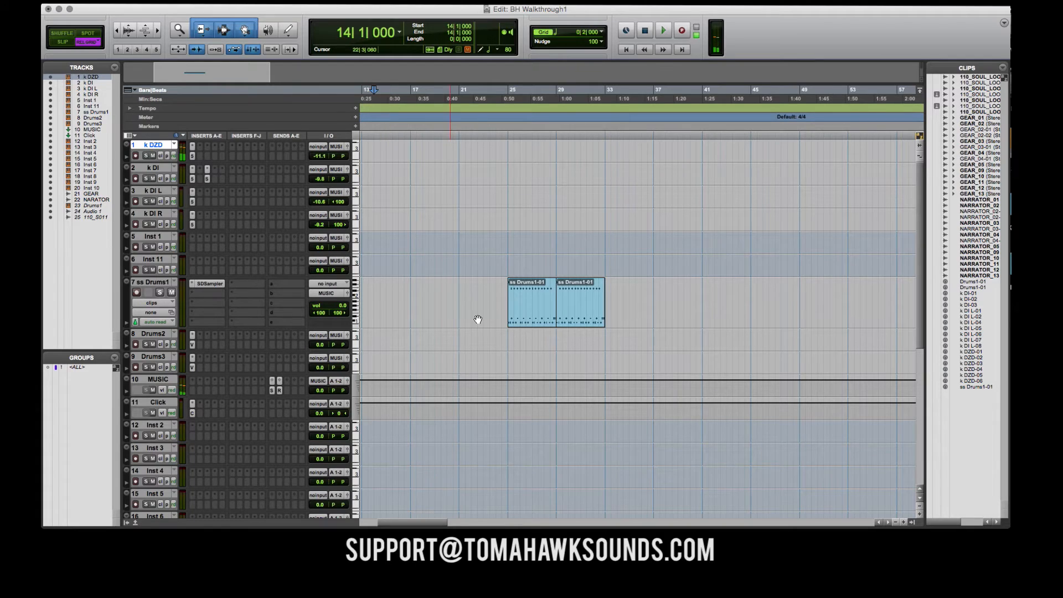
# - Play back the first ss Drums1 clip at bar 25 to hear the drum groove
pyautogui.click(536, 310)
pyautogui.press('space')
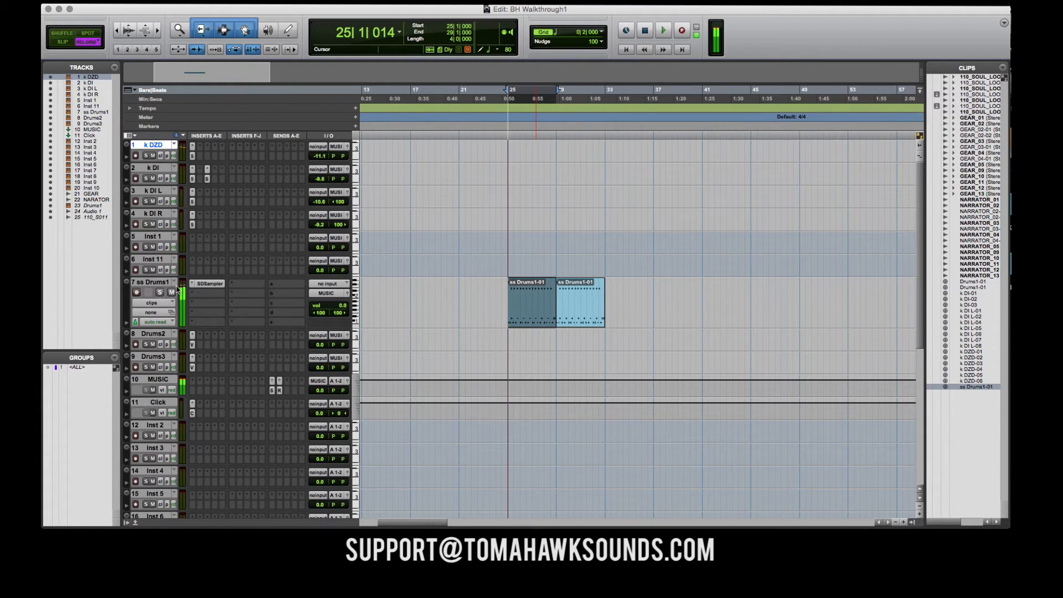
pyautogui.click(525, 301)
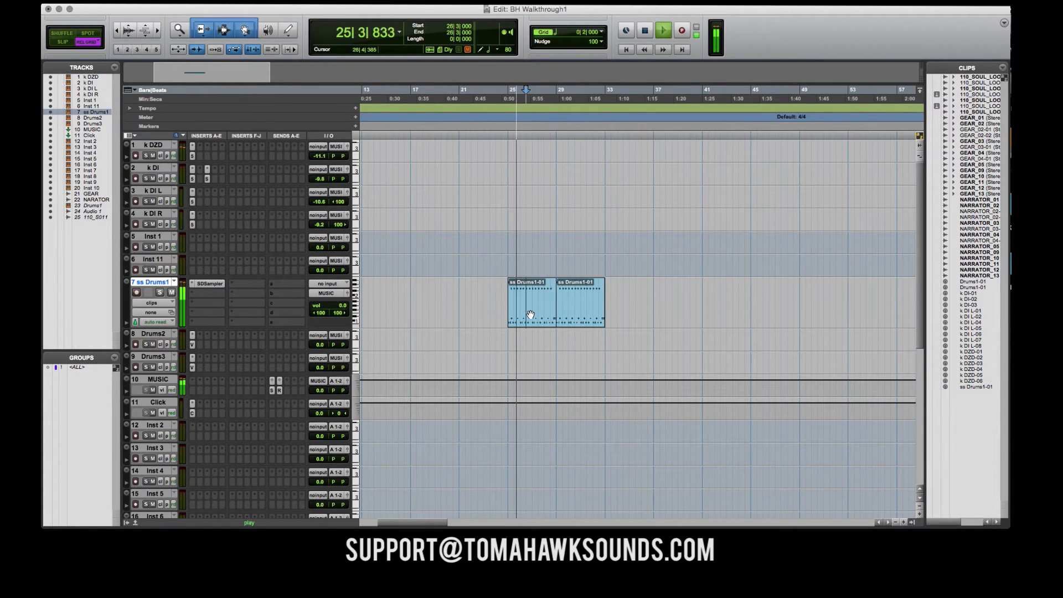
pyautogui.doubleClick(528, 301)
pyautogui.press('space')
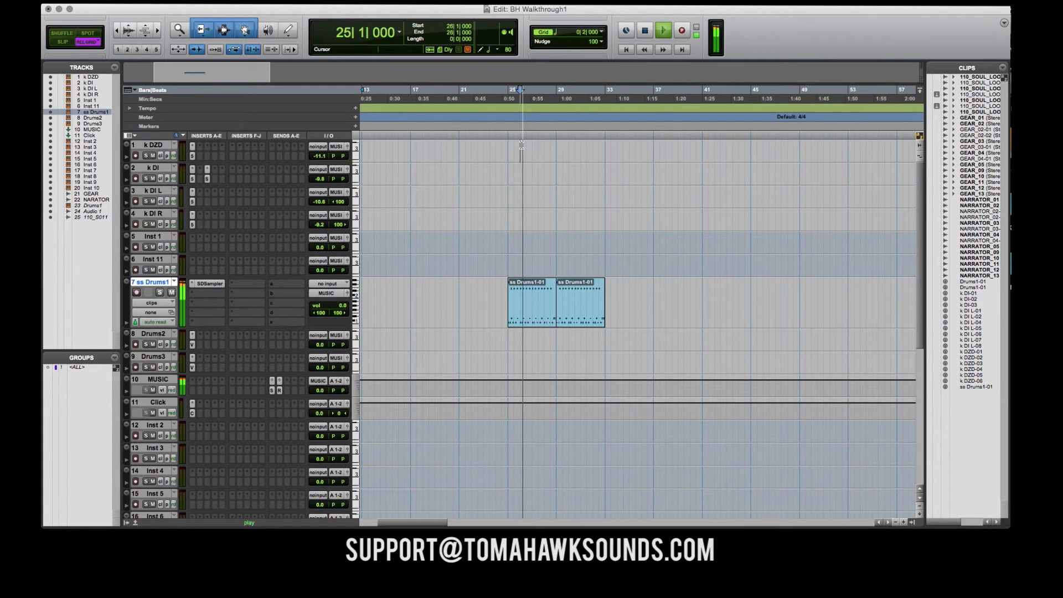
# - Create an empty clip from bar 25 to bar 29 on the k DZD track and open it in the MIDI Editor
pyautogui.moveTo(521, 145); pyautogui.dragTo(556, 152)
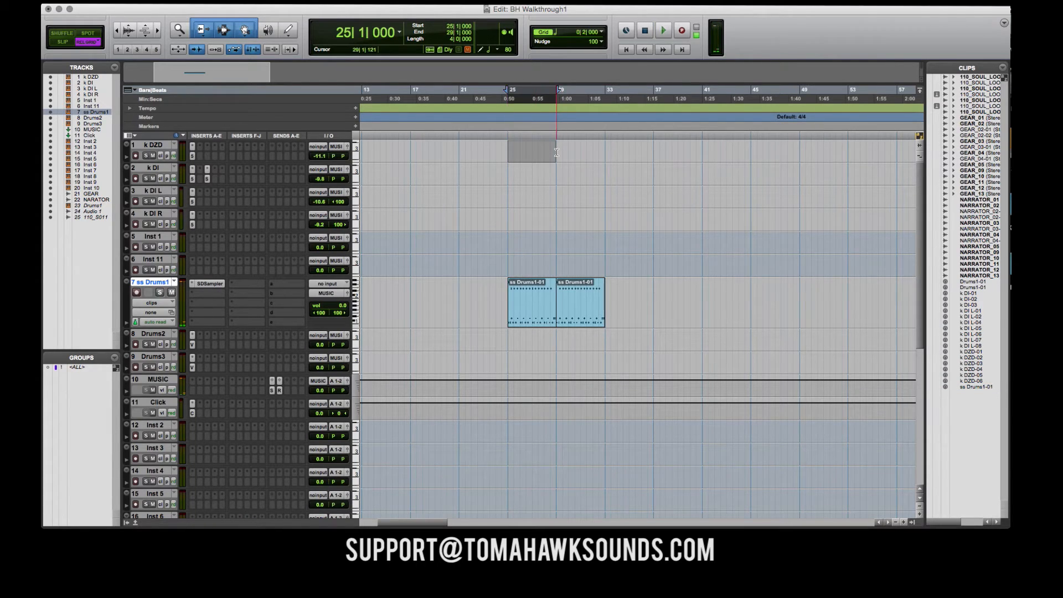
pyautogui.hotkey('alt', 'shift', '3')
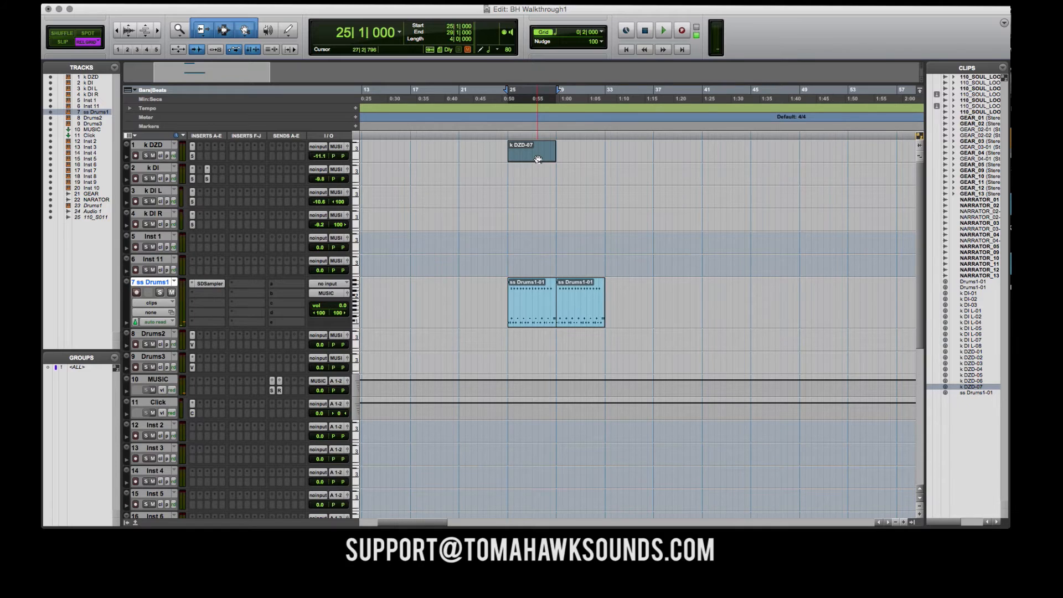
pyautogui.doubleClick(539, 159)
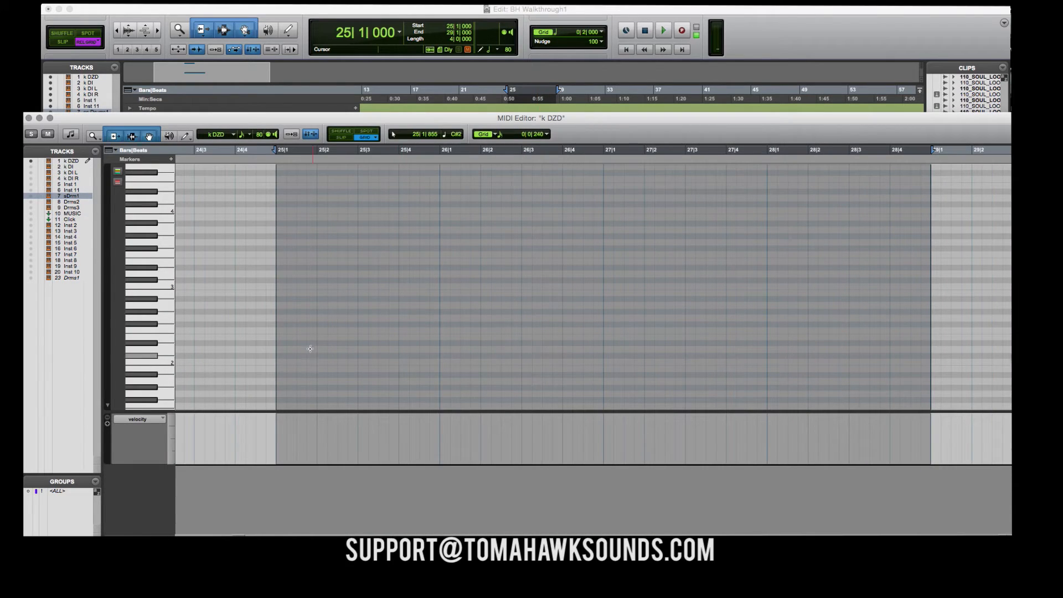
# - Add a short F1 note at 25|1|000 in the k DZD clip and close the MIDI Editor
pyautogui.scroll(-4, 307, 343)
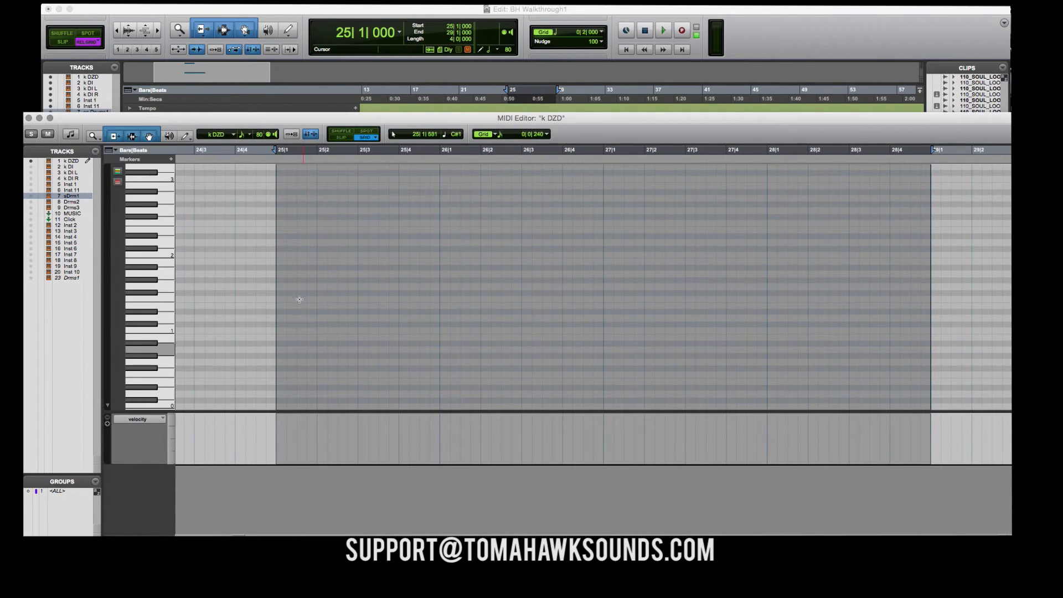
pyautogui.click(285, 299)
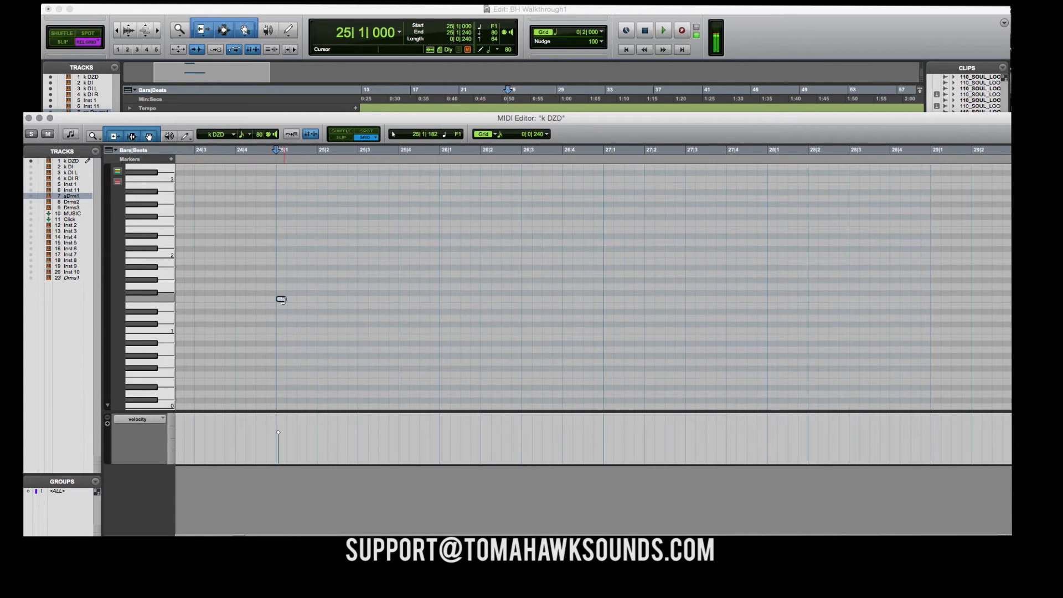
pyautogui.moveTo(296, 301); pyautogui.dragTo(289, 302)
pyautogui.click(290, 305)
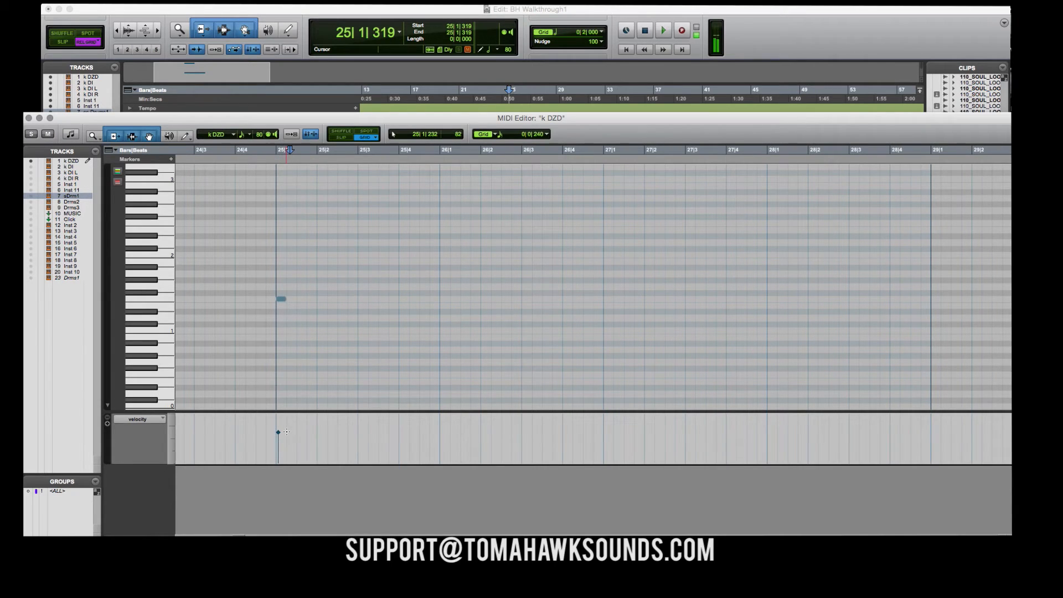
pyautogui.click(28, 118)
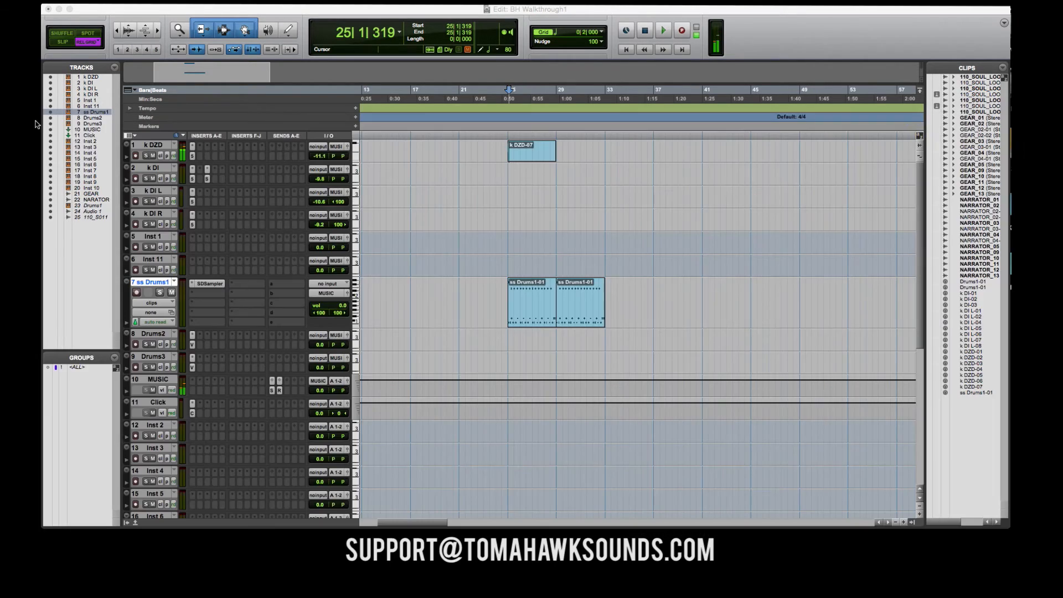
# - Select the k DZD track, check its Kontakt keyboard layout and close the plug-in window
pyautogui.click(154, 145)
pyautogui.click(192, 156)
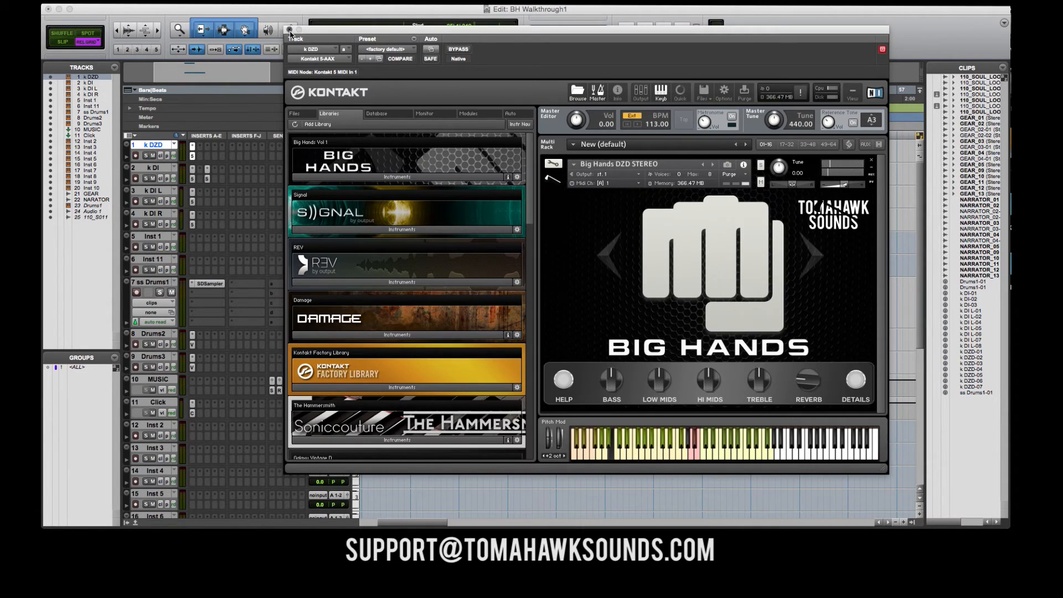
pyautogui.click(289, 30)
# - Reopen the new k DZD clip in the MIDI Editor and place the cursor just after its first note
pyautogui.click(533, 158)
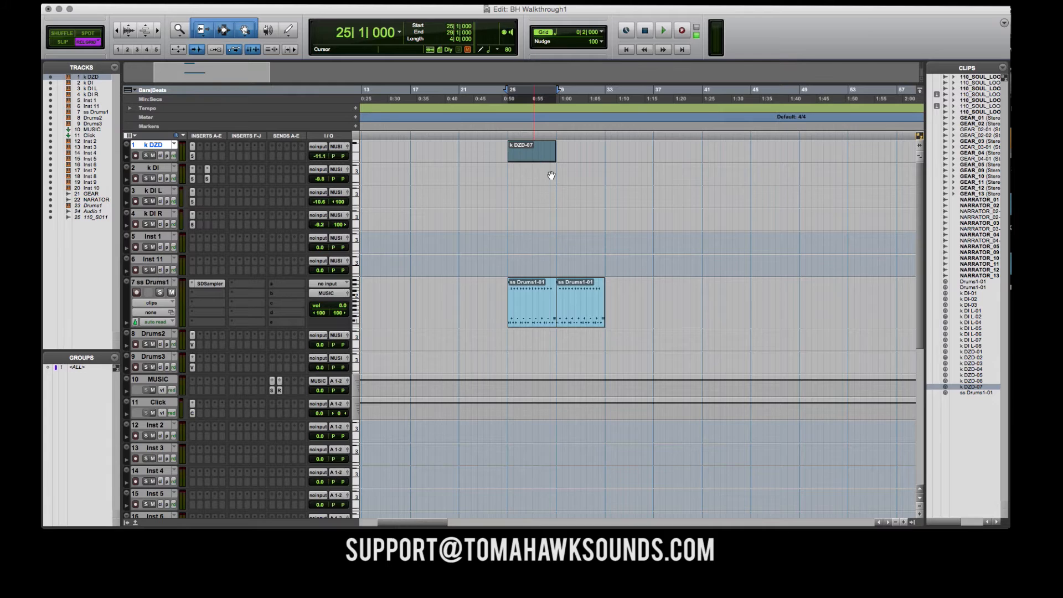
pyautogui.doubleClick(533, 157)
pyautogui.click(299, 420)
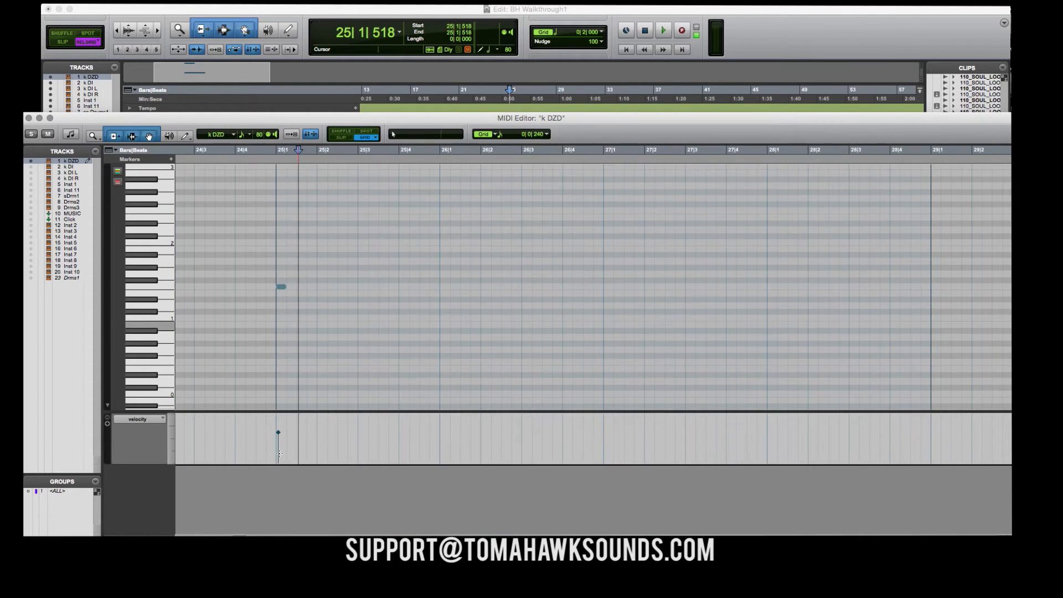
# - Raise the velocity of the F1 note at 25|1|000 to 127
pyautogui.click(273, 249)
pyautogui.click(281, 287)
pyautogui.click(300, 434)
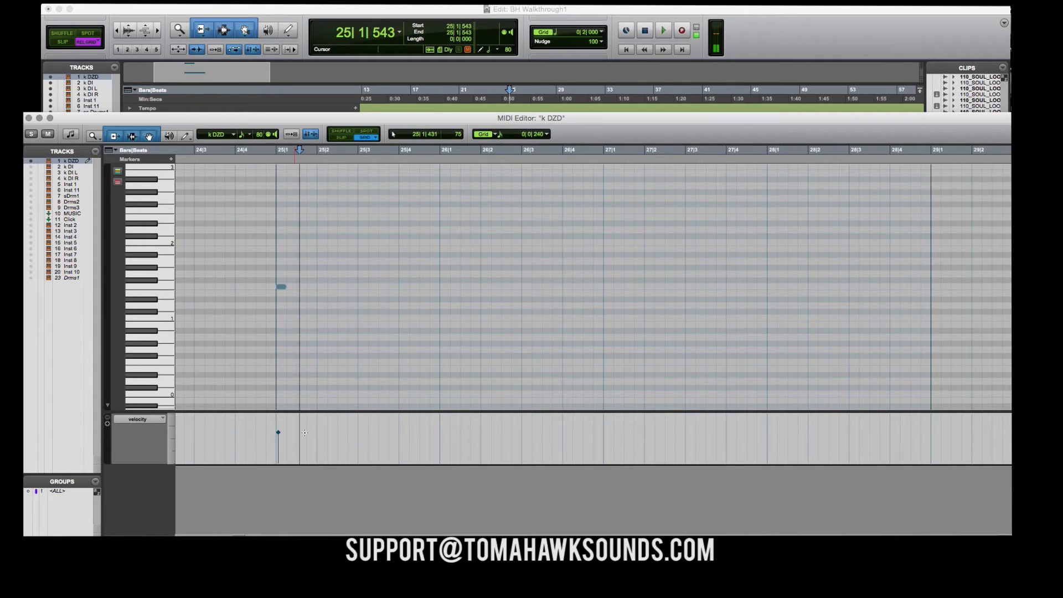
pyautogui.moveTo(277, 432); pyautogui.dragTo(281, 386)
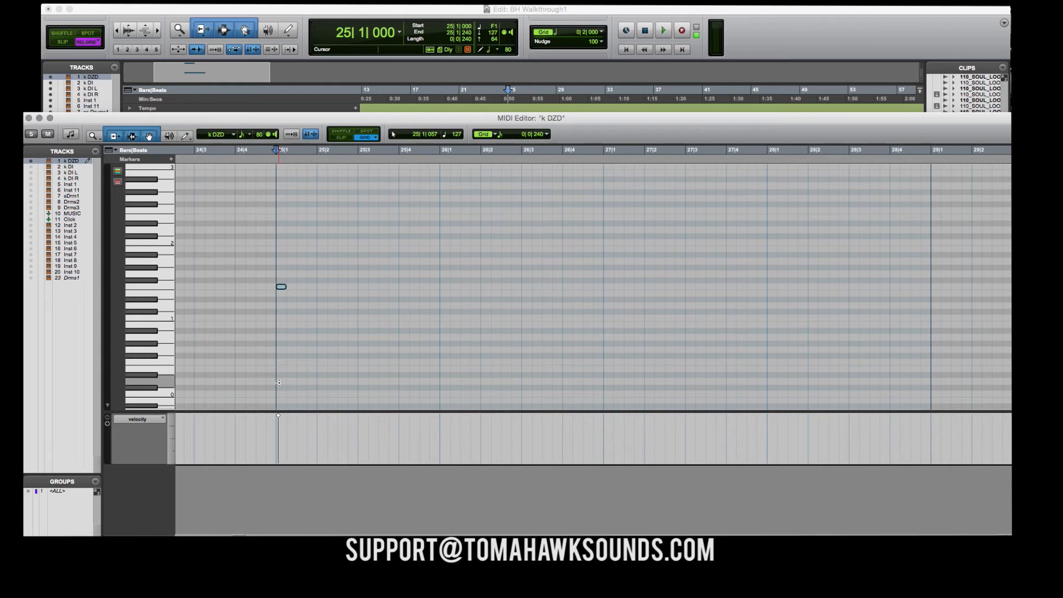
pyautogui.click(289, 337)
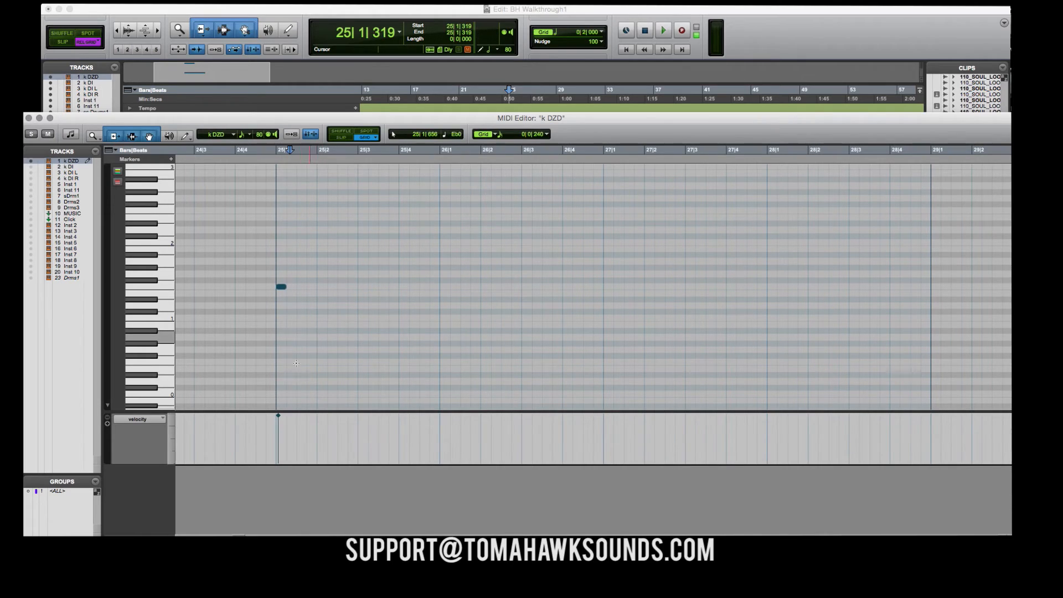
# - Copy the F1 note to 25|1|720 and lower the copy's velocity to 101
pyautogui.click(281, 287)
pyautogui.moveTo(313, 292); pyautogui.dragTo(313, 356)
pyautogui.press('super+z')
pyautogui.moveTo(283, 290); pyautogui.dragTo(313, 291)
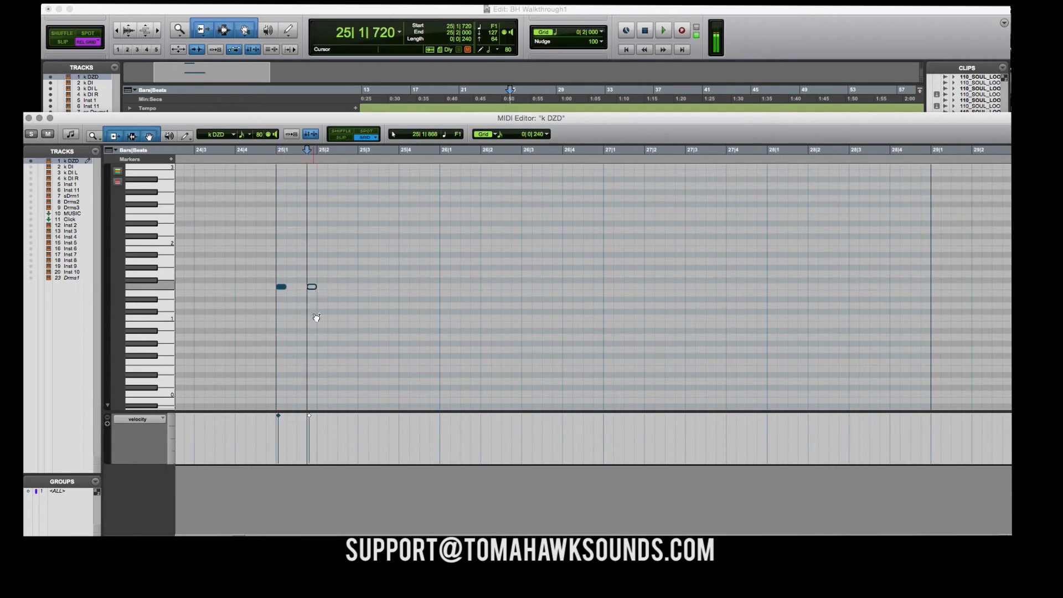
pyautogui.moveTo(310, 416); pyautogui.dragTo(312, 429)
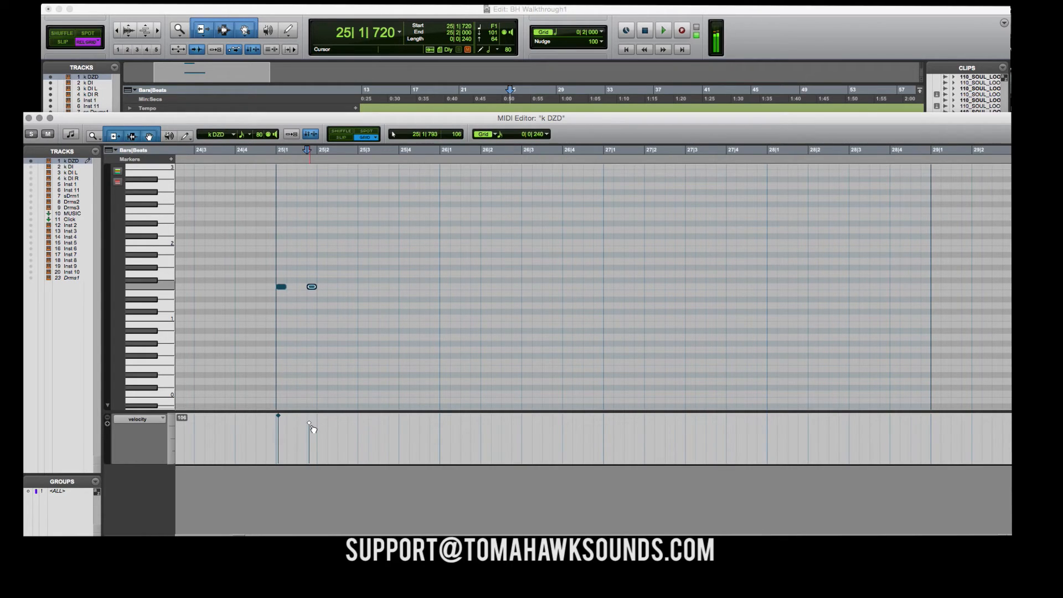
pyautogui.click(307, 356)
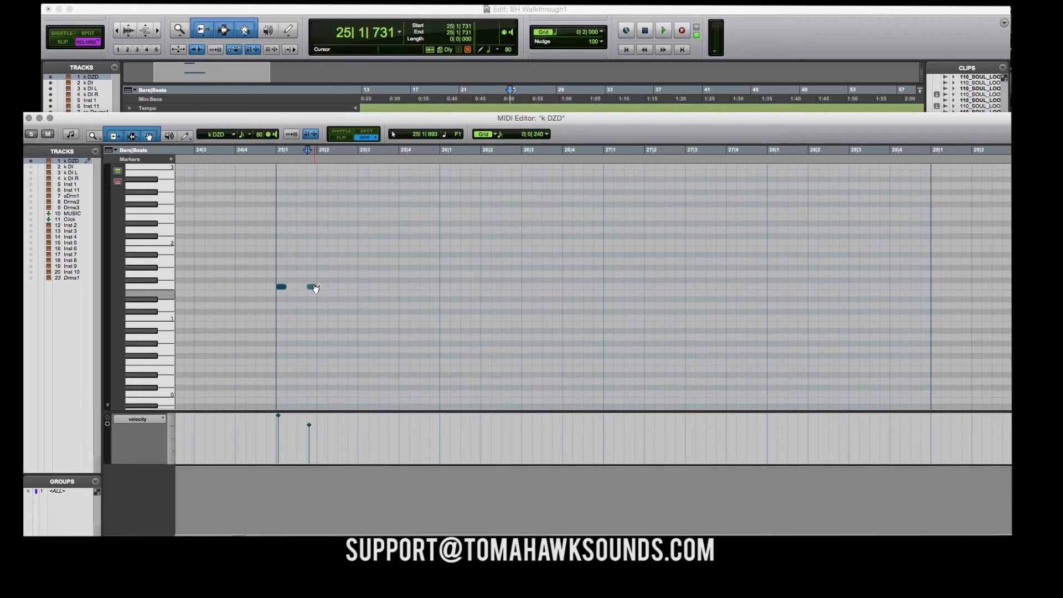
# - Copy the softer F1 note to 25|2|480 and 25|3|480, and play back the bar
pyautogui.moveTo(310, 286); pyautogui.dragTo(383, 287)
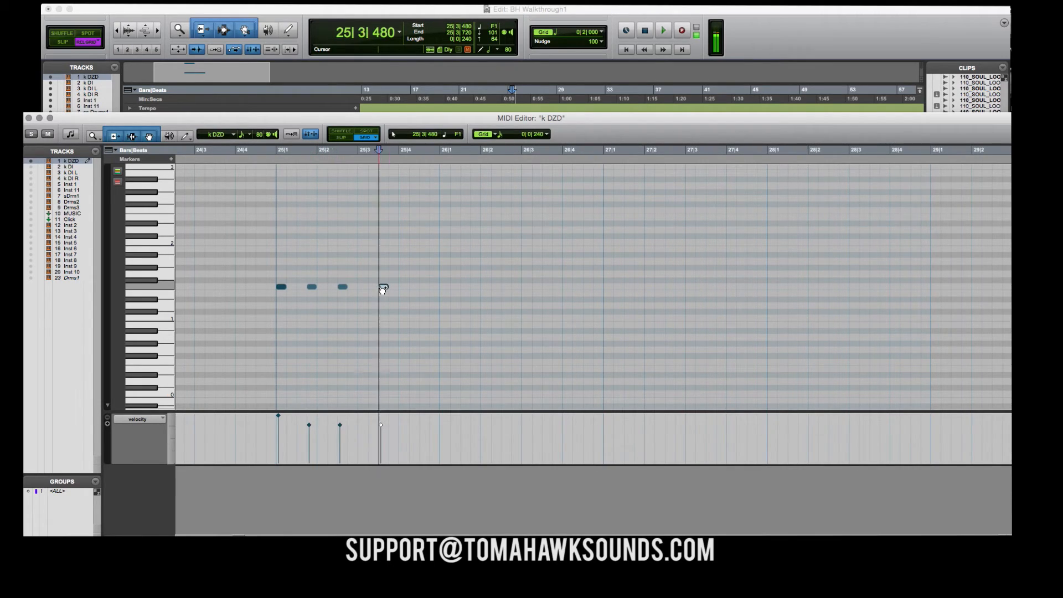
pyautogui.click(266, 268)
pyautogui.press('space')
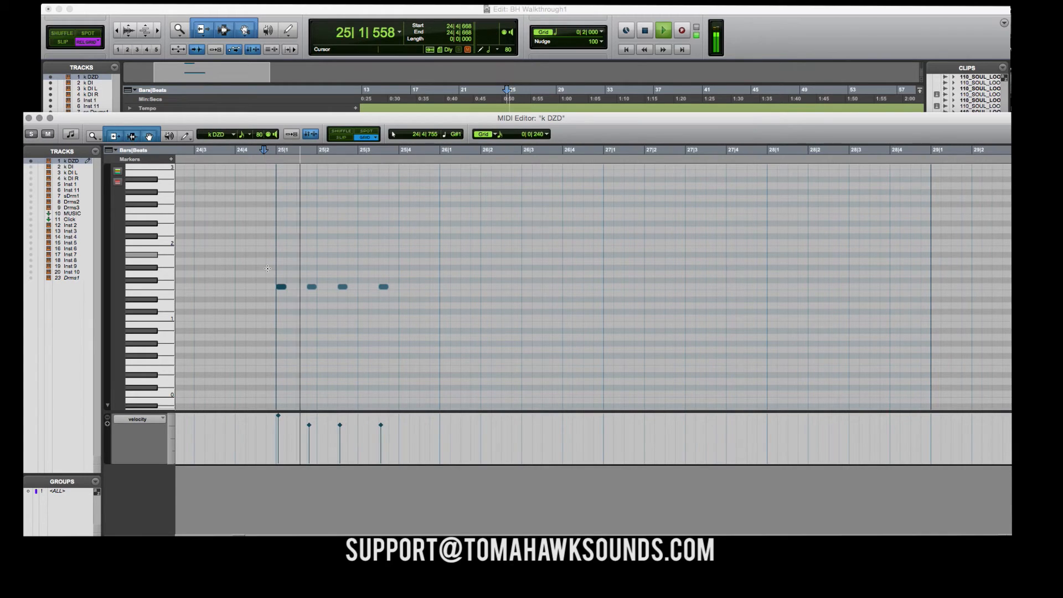
pyautogui.click(386, 262)
pyautogui.press('space')
# - Copy the four bar 25 notes to bar 26 at G1 and move the last two copies down to C1
pyautogui.click(281, 289)
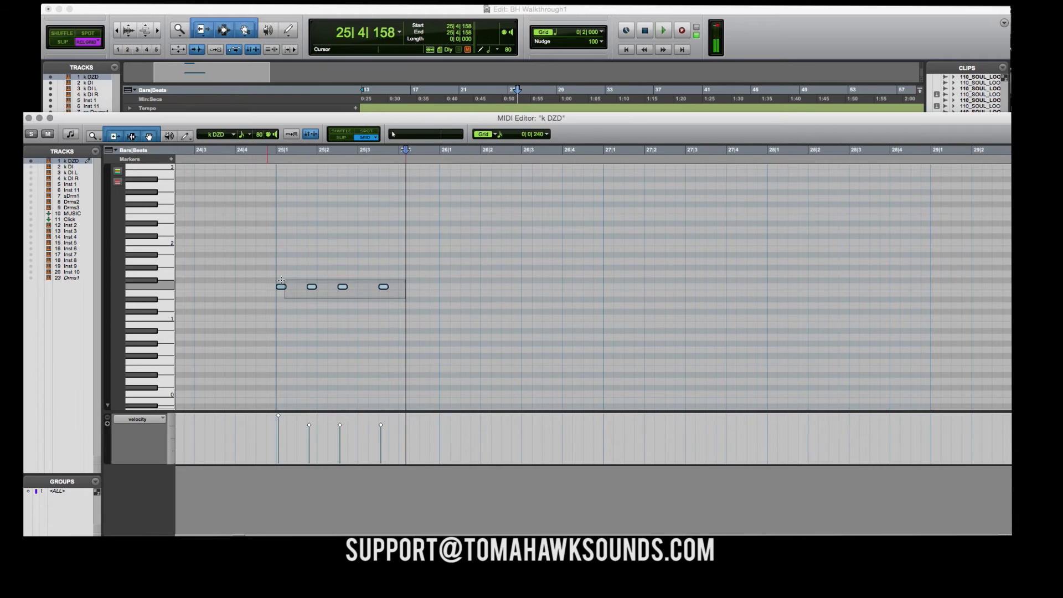
pyautogui.moveTo(283, 292); pyautogui.dragTo(548, 272)
pyautogui.click(508, 279)
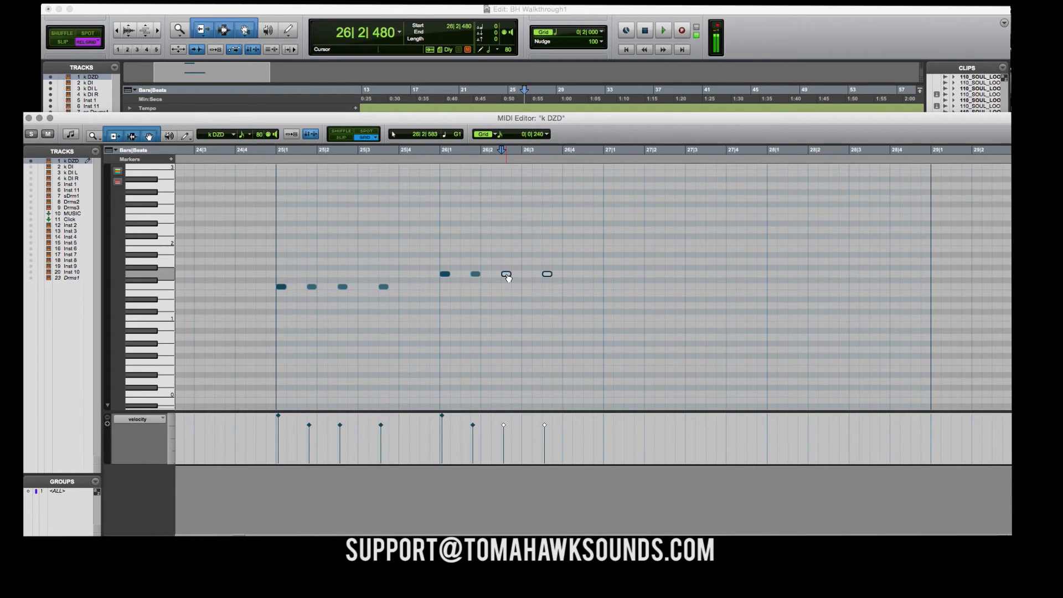
pyautogui.moveTo(509, 320); pyautogui.dragTo(508, 321)
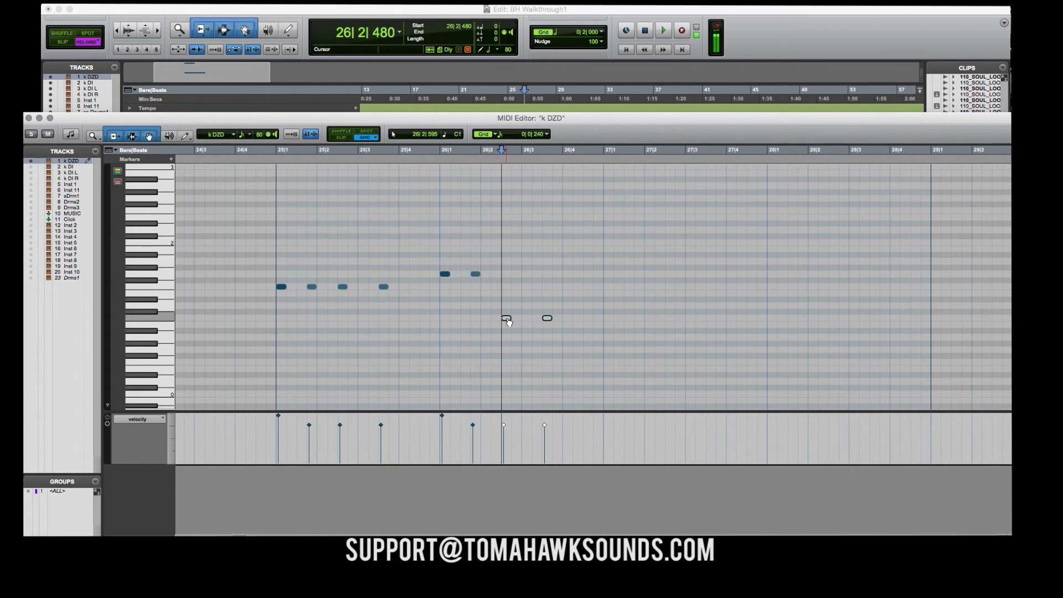
pyautogui.click(542, 283)
# - Audition the two-bar phrase, then slightly lower the velocity of bar 26's first G1 note and close the MIDI Editor
pyautogui.click(261, 269)
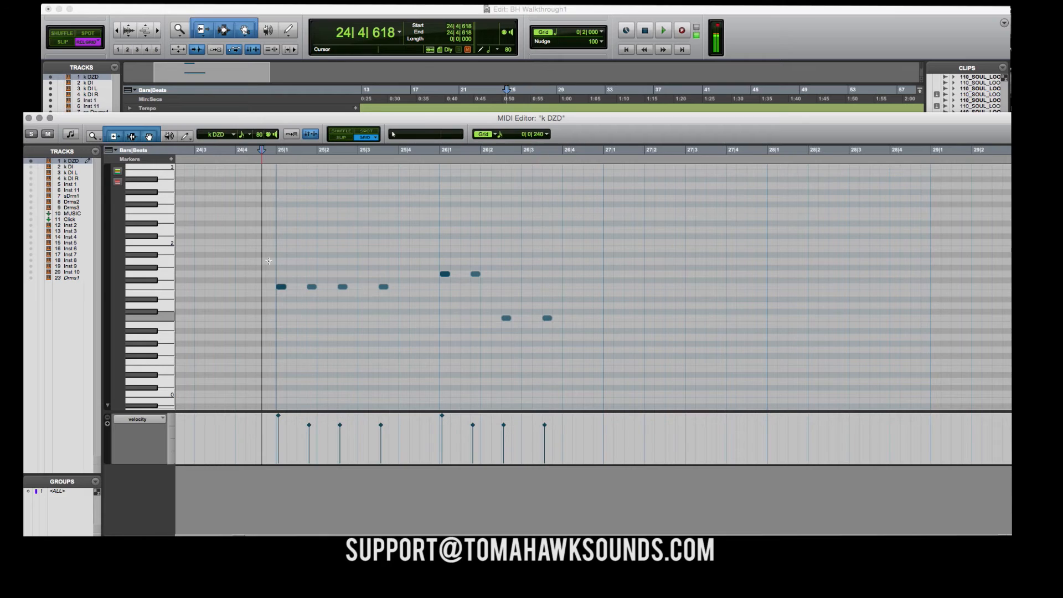
pyautogui.press('space')
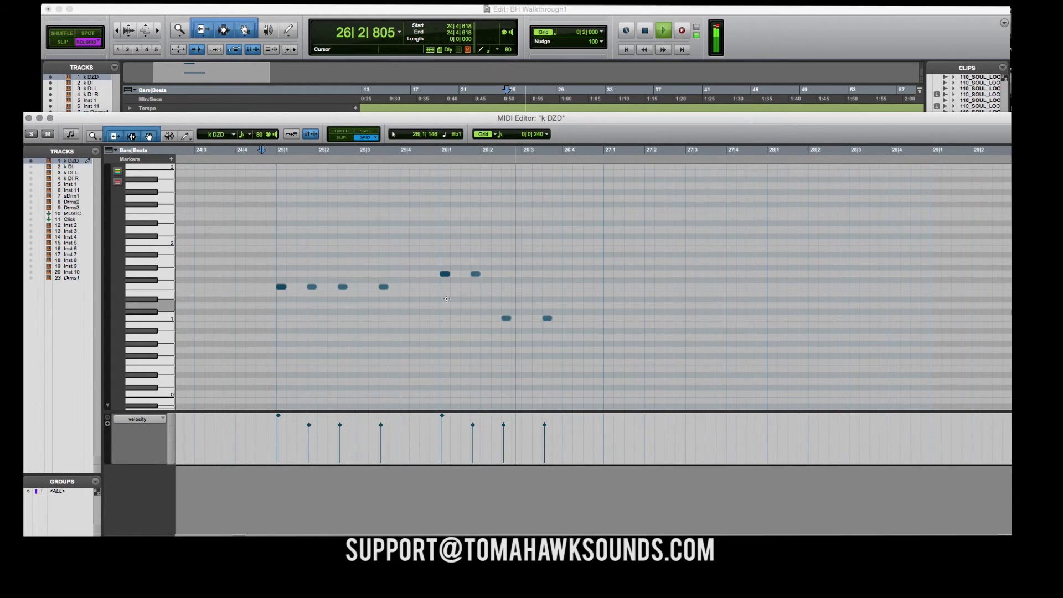
pyautogui.press('space')
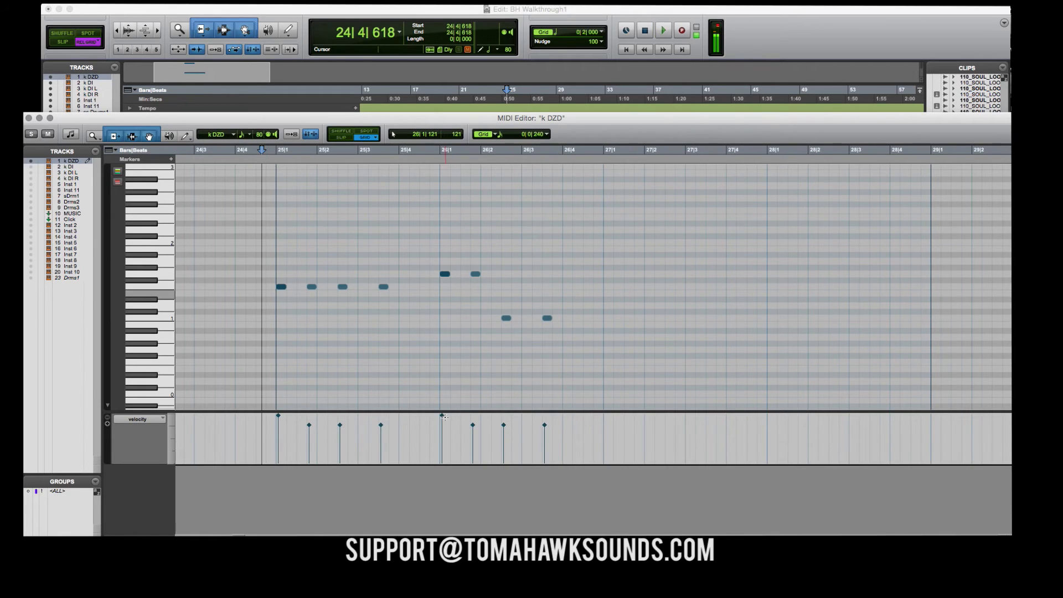
pyautogui.click(442, 415)
pyautogui.moveTo(443, 417); pyautogui.dragTo(444, 425)
pyautogui.click(486, 334)
pyautogui.press('super+w')
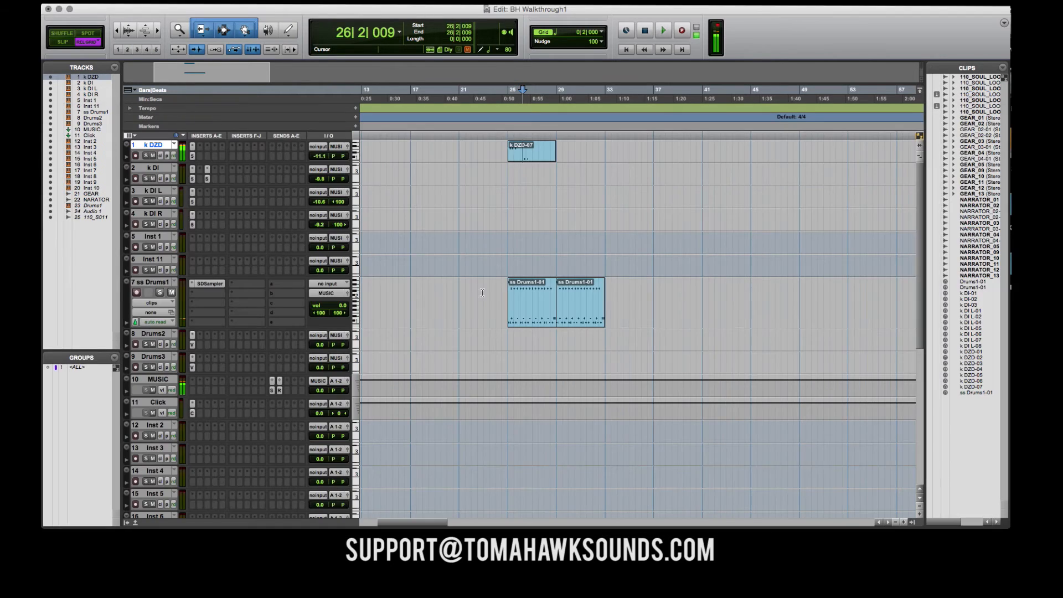
# - Delete the empty second half of the k DZD clip, from bar 27 to bar 29
pyautogui.click(523, 159)
pyautogui.moveTo(533, 148); pyautogui.dragTo(564, 152)
pyautogui.press('Delete')
# - Duplicate the two-bar k DZD clip to fill bars 25 to 33 and play it with the drums
pyautogui.click(520, 159)
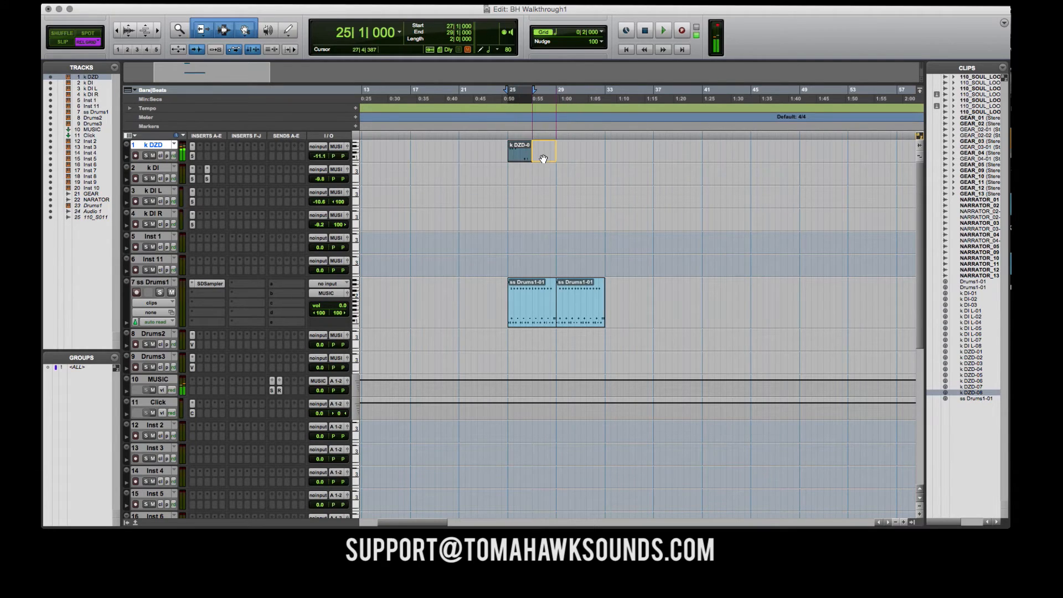
pyautogui.press('super+d')
pyautogui.keyDown('shift'); pyautogui.click(522, 161); pyautogui.keyUp('shift')
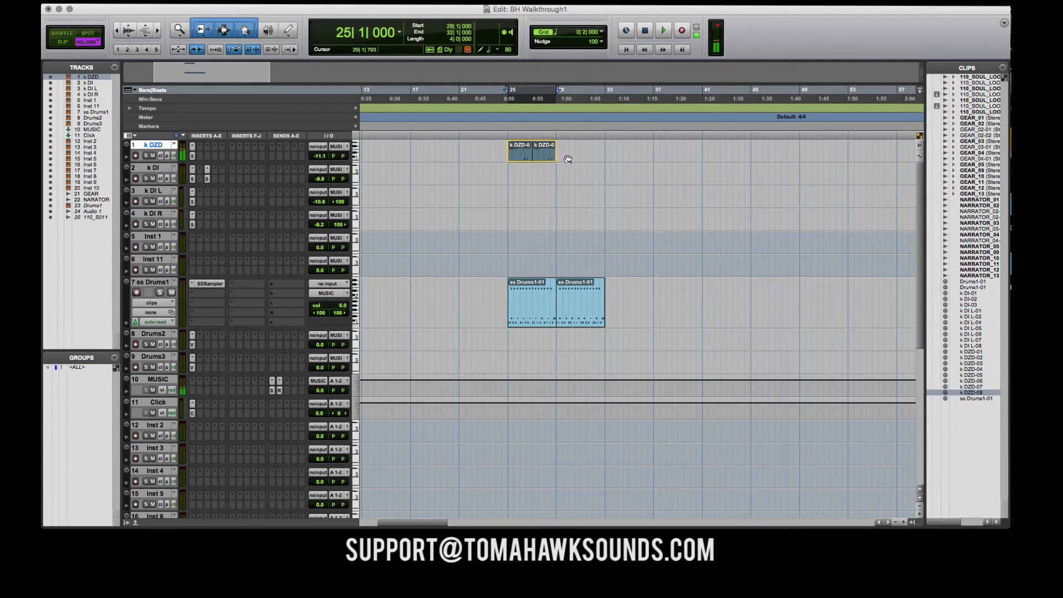
pyautogui.press('super+d')
pyautogui.keyDown('shift'); pyautogui.click(520, 162); pyautogui.keyUp('shift')
pyautogui.press('space')
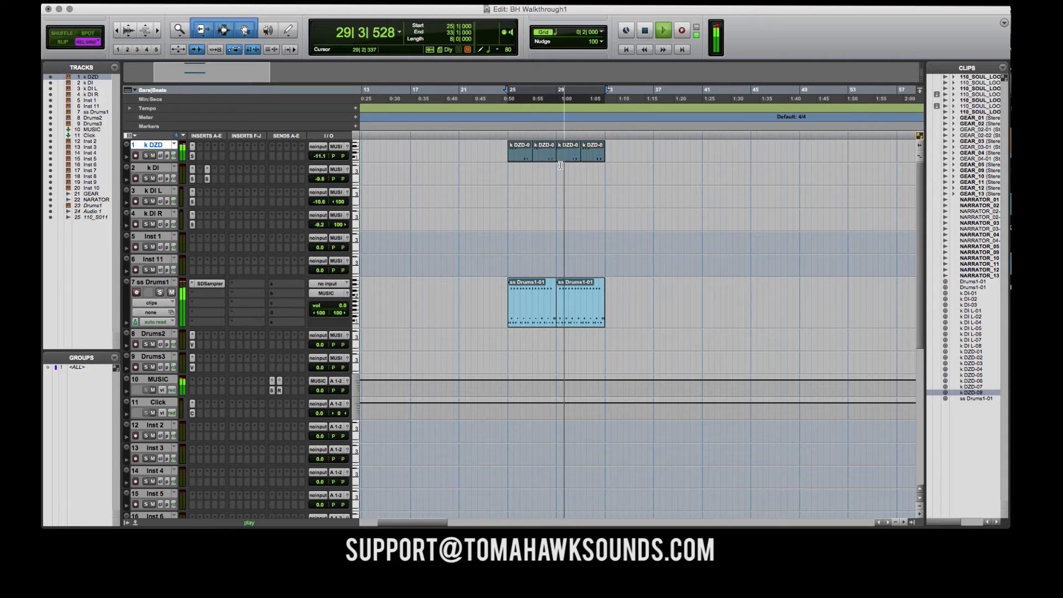
pyautogui.press('space')
# - Open S-Gear on the k DI track, load the Power Rhythm preset and move the plug-in window off the clips
pyautogui.click(207, 178)
pyautogui.click(154, 172)
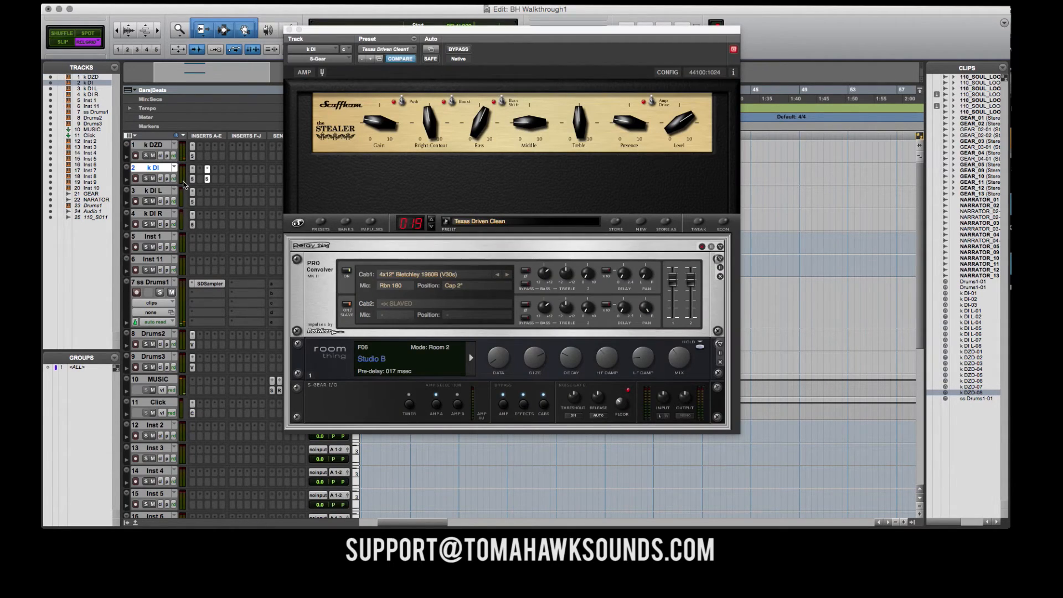
pyautogui.click(396, 50)
pyautogui.click(437, 42)
pyautogui.moveTo(394, 35); pyautogui.dragTo(748, 96)
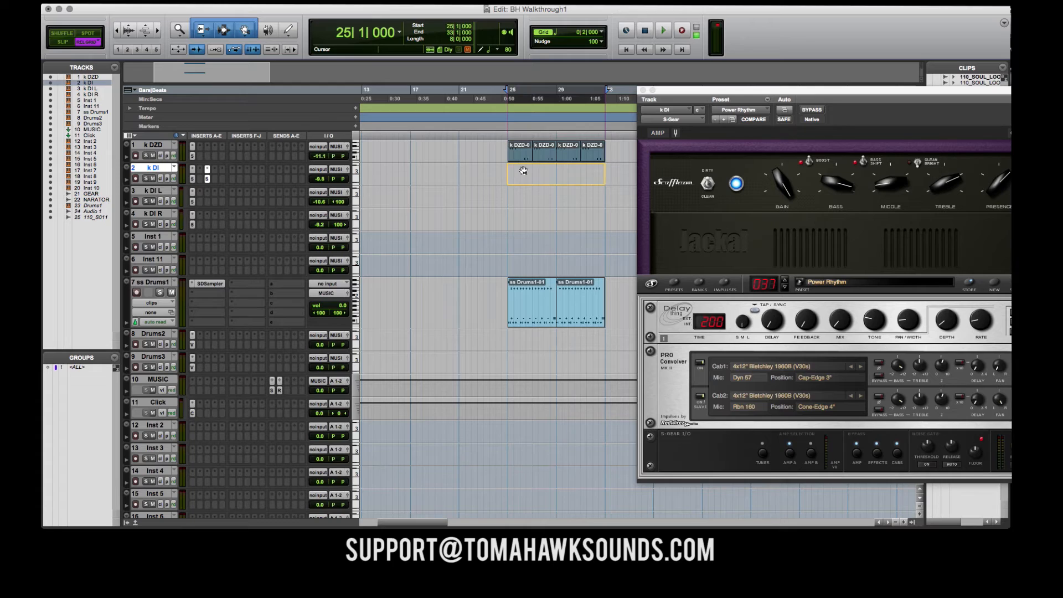
# - Copy the four k DZD clips onto the k DI track at bar 25 and play them with k DI soloed
pyautogui.moveTo(523, 172); pyautogui.dragTo(523, 173)
pyautogui.click(146, 179)
pyautogui.click(154, 169)
pyautogui.click(154, 168)
pyautogui.moveTo(686, 94); pyautogui.dragTo(658, 86)
pyautogui.press('space')
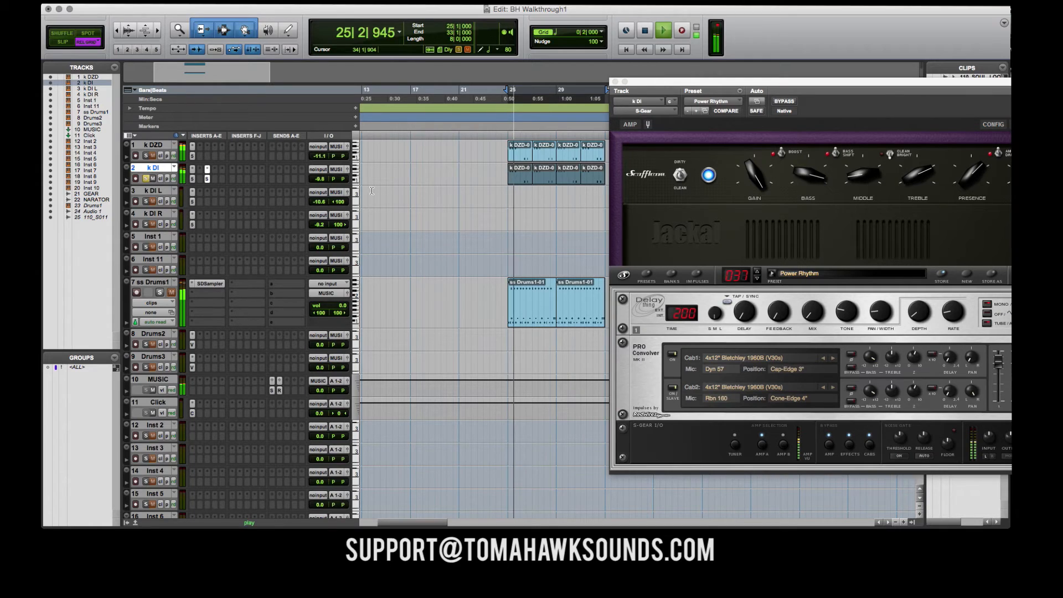
pyautogui.press('space')
# - Unsolo k DI, play it with k DZD and the drums, and raise its volume slightly while toggling its mute
pyautogui.click(147, 179)
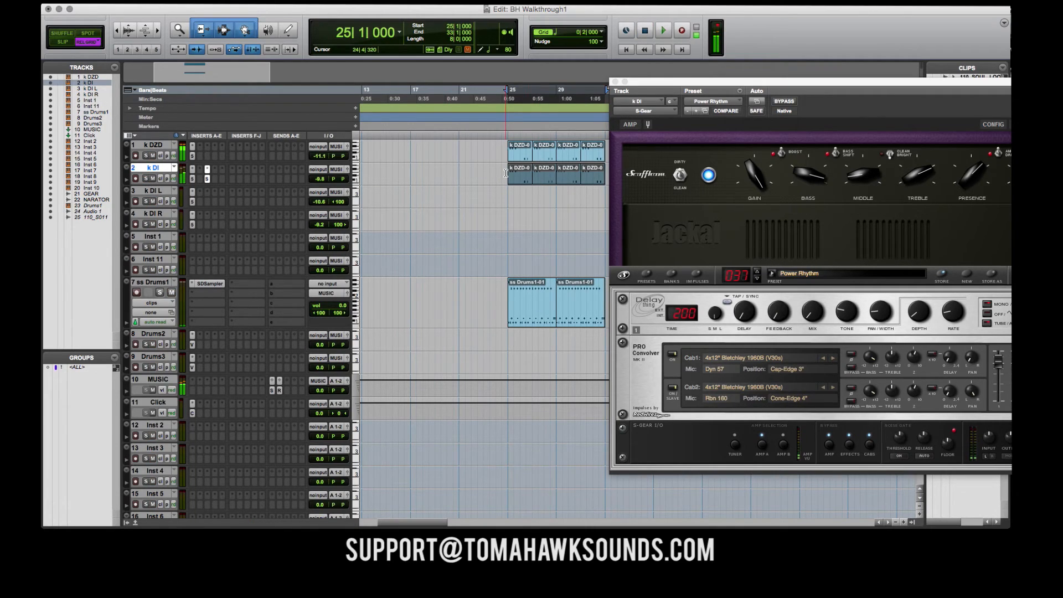
pyautogui.press('space')
pyautogui.click(154, 178)
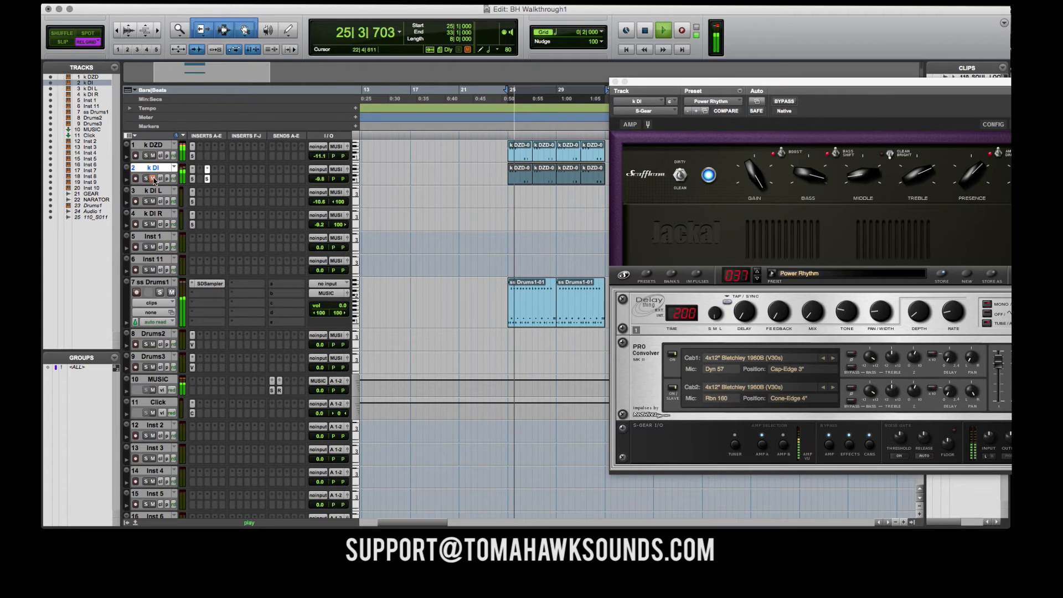
pyautogui.click(319, 178)
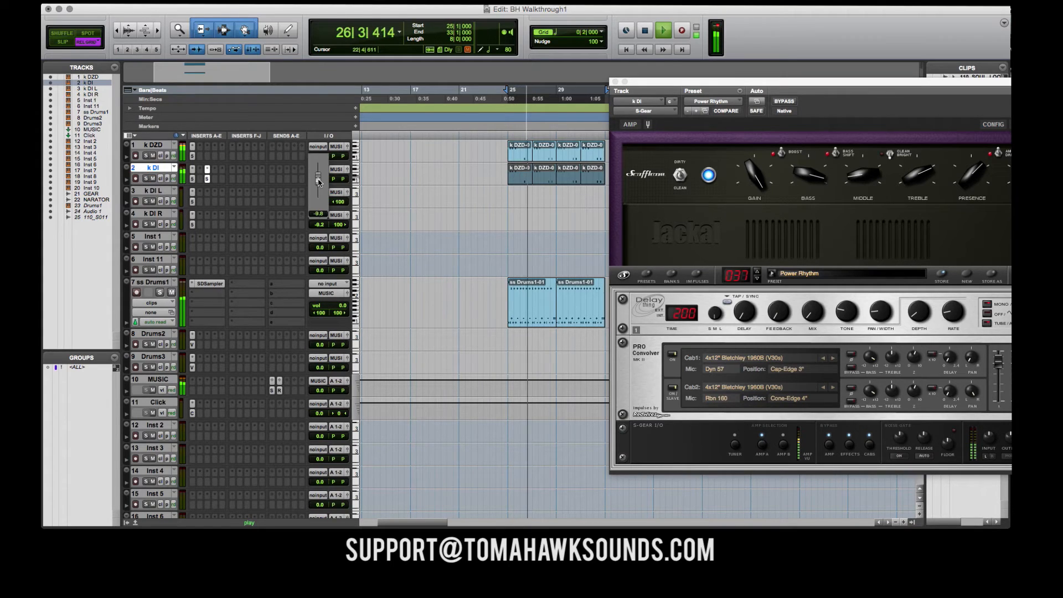
pyautogui.moveTo(318, 179); pyautogui.dragTo(317, 178)
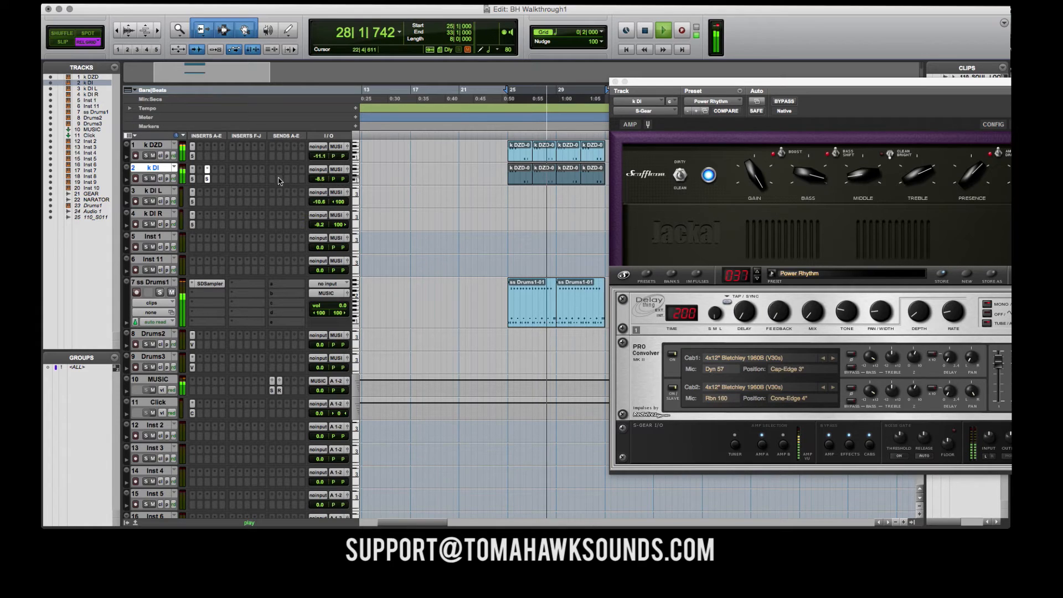
pyautogui.click(153, 178)
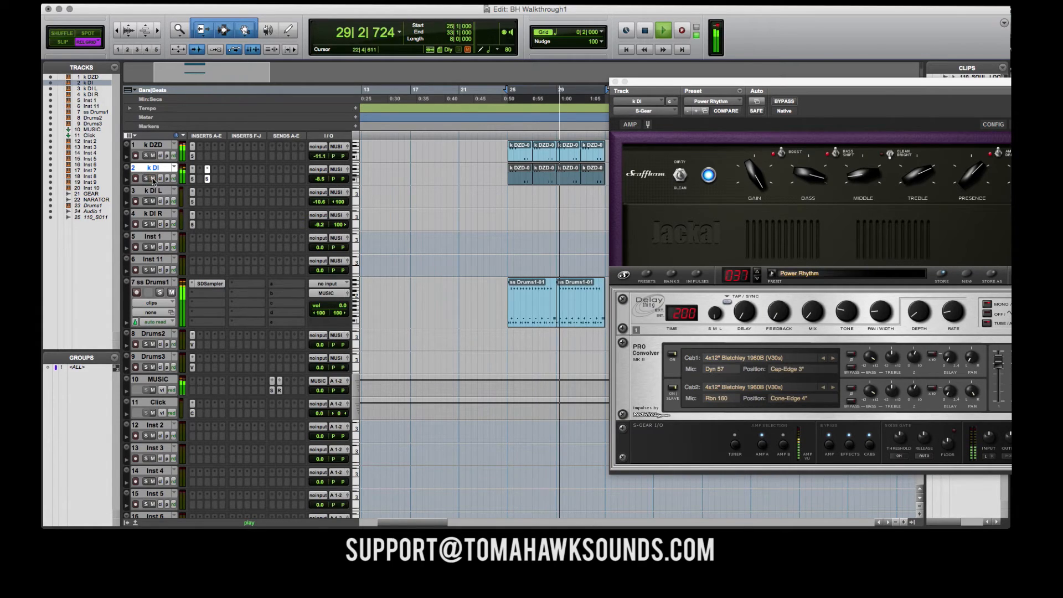
pyautogui.moveTo(648, 82); pyautogui.dragTo(700, 90)
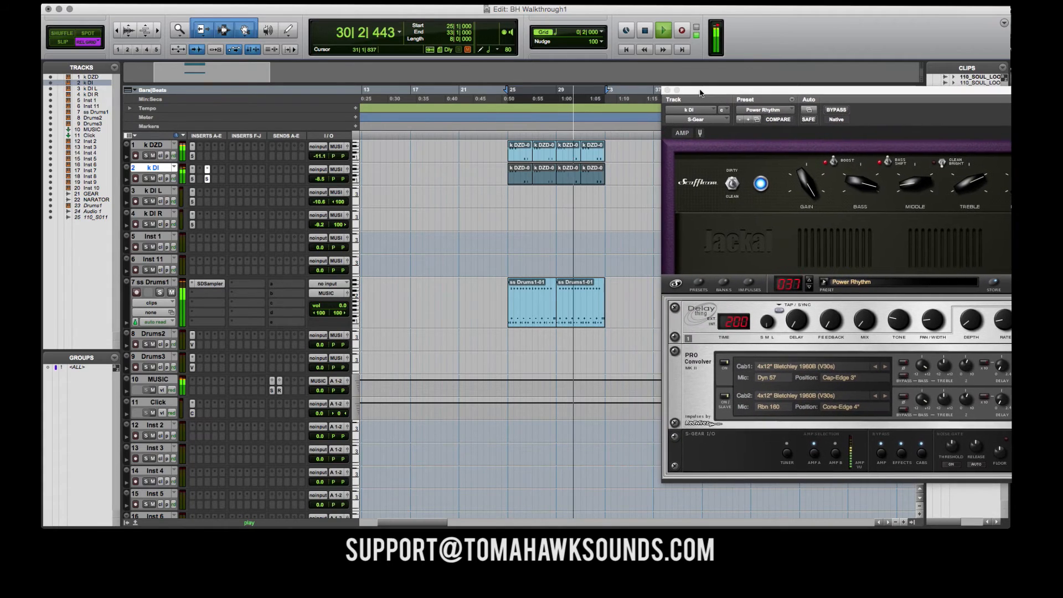
pyautogui.click(585, 194)
pyautogui.press('space')
# - Consolidate the four k DI clips from bar 25 to bar 33 into a single clip
pyautogui.click(523, 181)
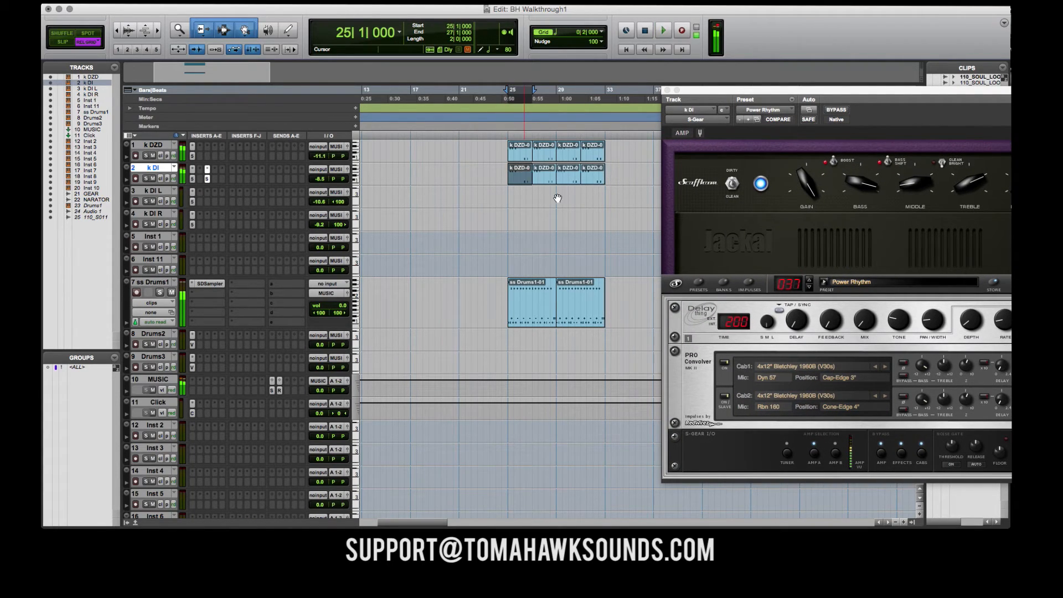
pyautogui.keyDown('shift'); pyautogui.click(587, 180); pyautogui.keyUp('shift')
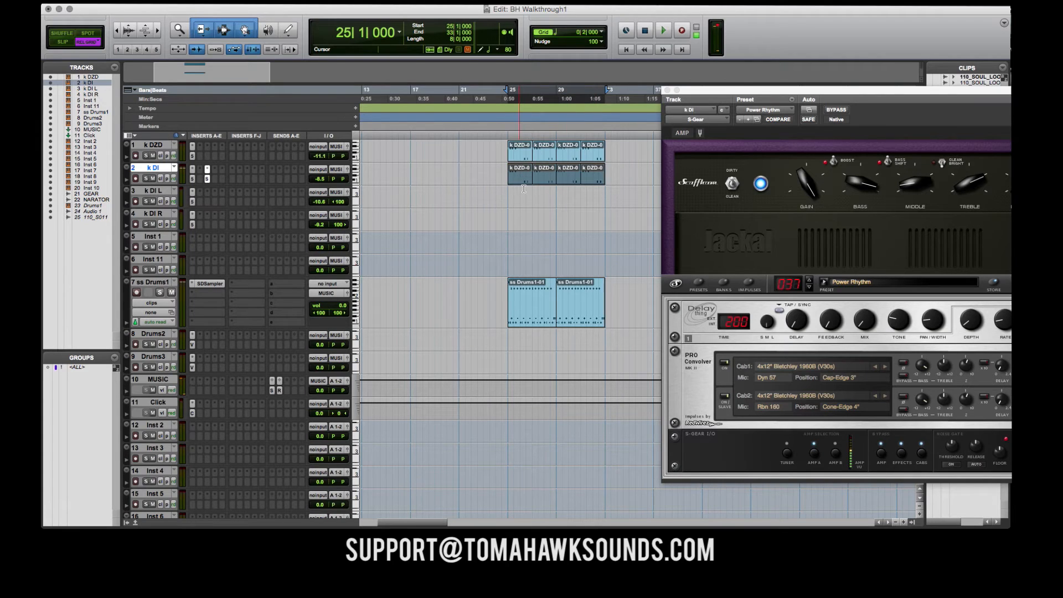
pyautogui.hotkey('alt', 'shift', '3')
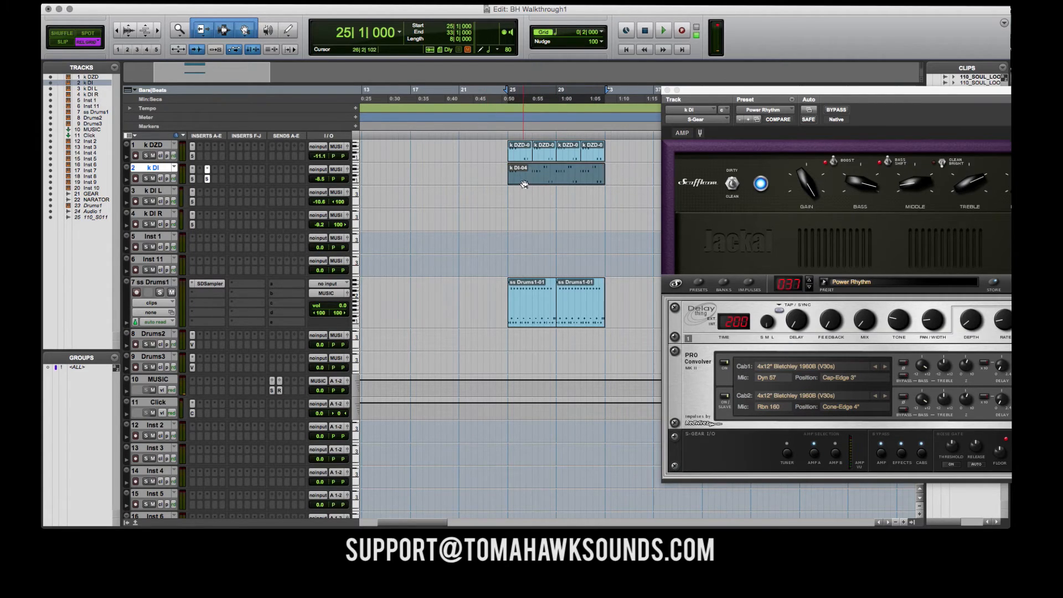
# - Transpose all notes of the consolidated k DI clip up one octave in the MIDI Editor and close it
pyautogui.doubleClick(527, 184)
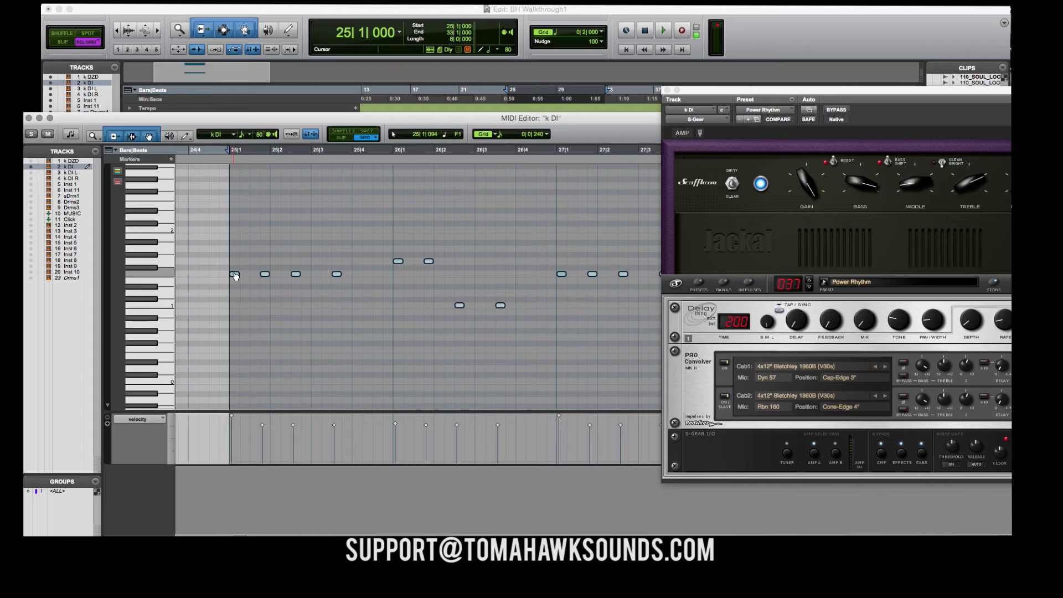
pyautogui.moveTo(235, 276); pyautogui.dragTo(234, 201)
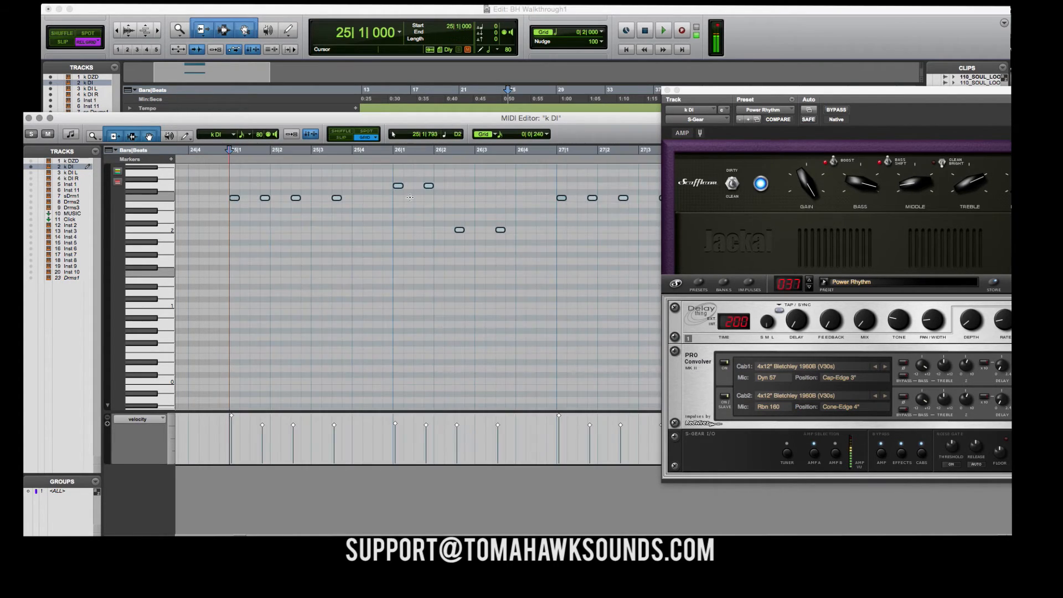
pyautogui.press('super+w')
# - Play the k DI part with the other tracks and raise the k DI volume to -6.5
pyautogui.click(555, 184)
pyautogui.press('space')
pyautogui.moveTo(320, 180); pyautogui.dragTo(320, 180)
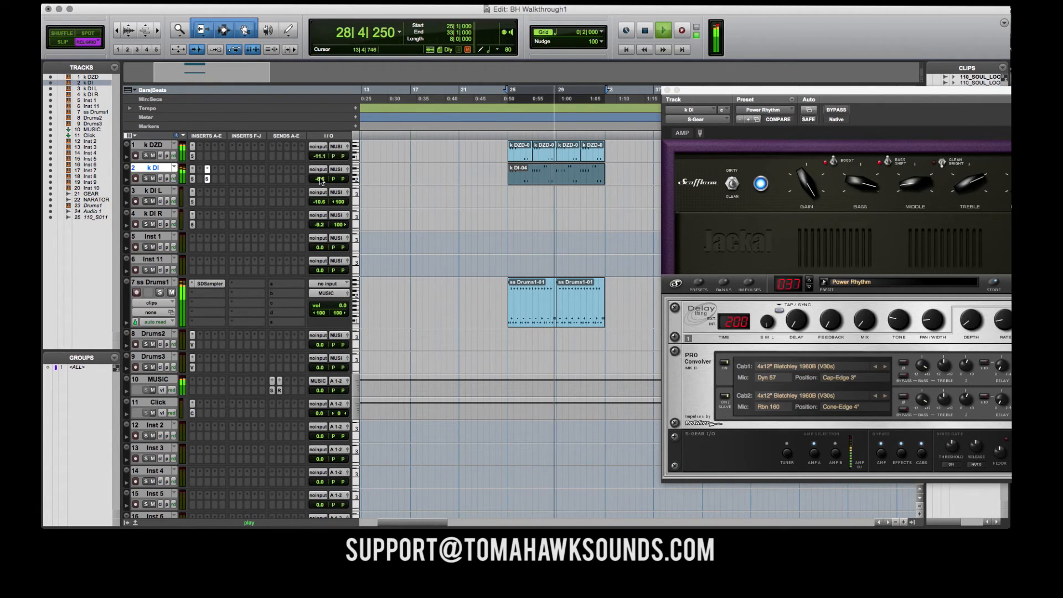
pyautogui.press('space')
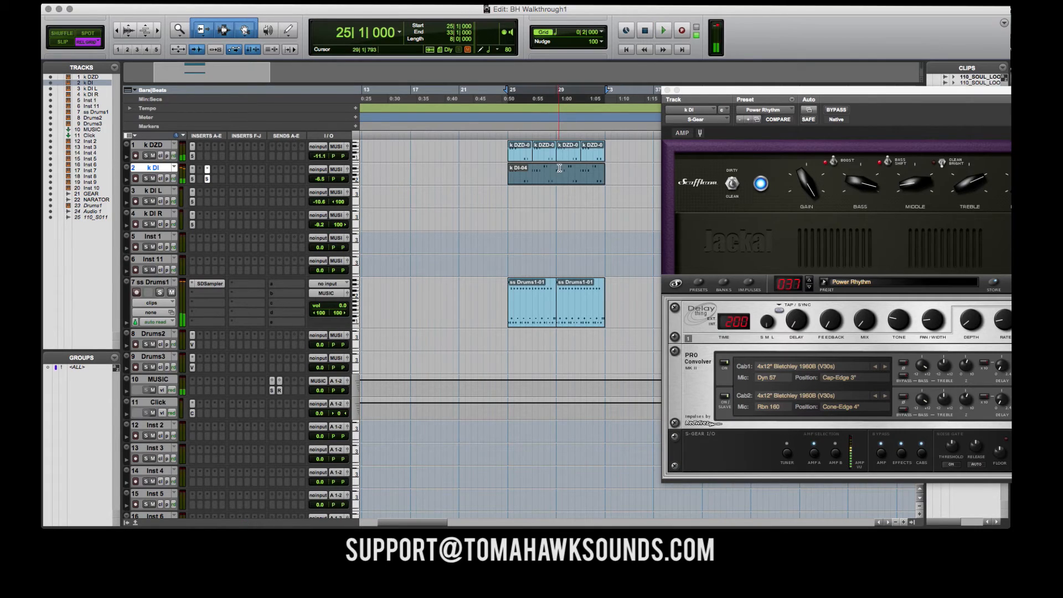
# - Delete the consolidated clip from the k DI track
pyautogui.click(568, 224)
pyautogui.click(566, 187)
pyautogui.press('Delete')
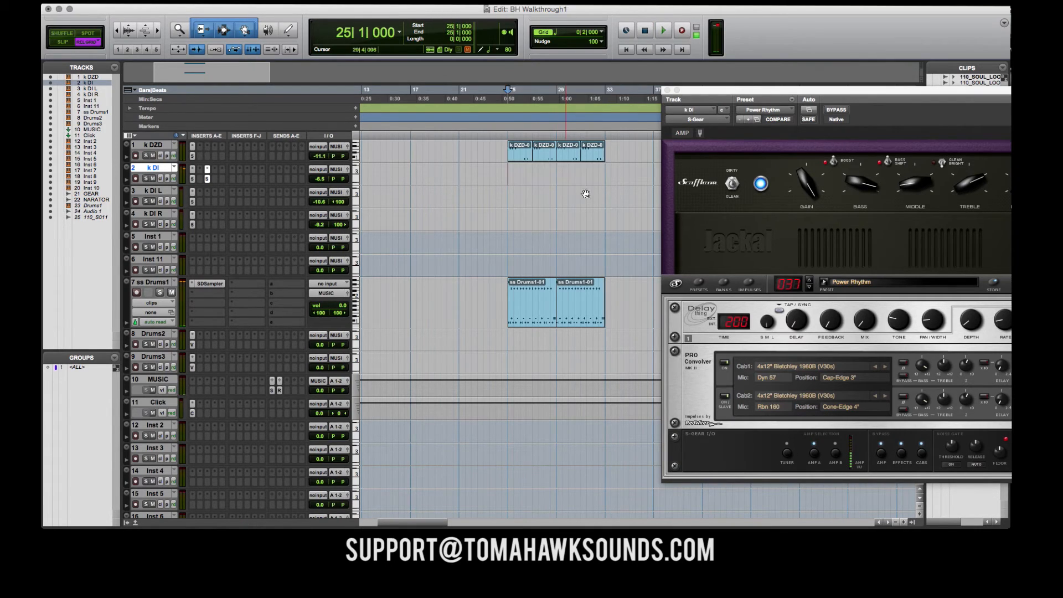
# - Delete the three k DZD clips from bar 27 to bar 33, keeping only the first clip at bar 25
pyautogui.click(523, 157)
pyautogui.keyDown('shift'); pyautogui.click(591, 160); pyautogui.keyUp('shift')
pyautogui.click(550, 160)
pyautogui.click(552, 160)
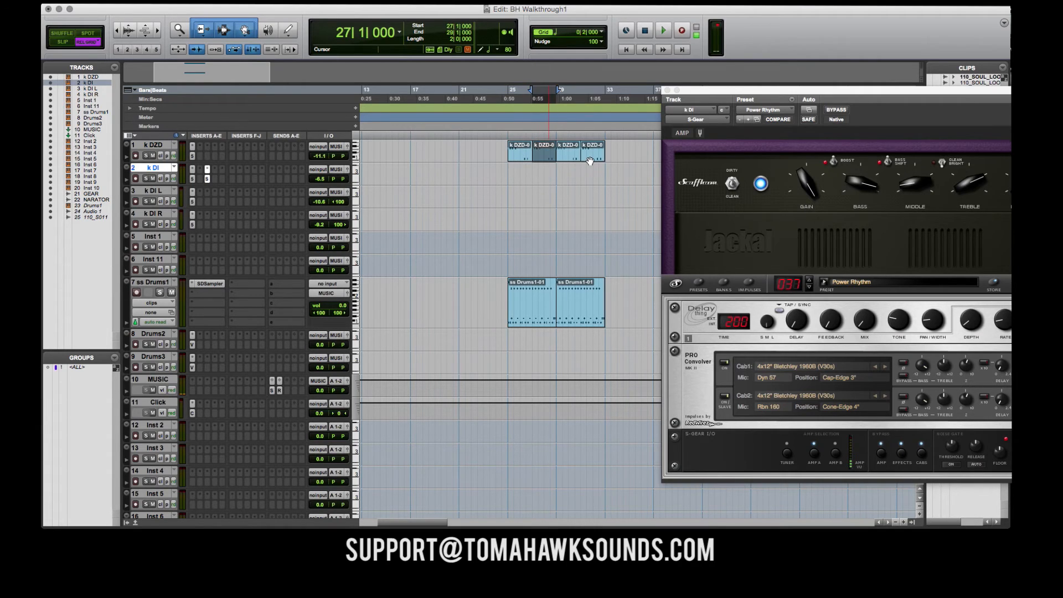
pyautogui.keyDown('shift'); pyautogui.click(591, 161); pyautogui.keyUp('shift')
pyautogui.press('Delete')
# - Open the remaining k DZD clip in the MIDI Editor and close the S-Gear amp window
pyautogui.click(523, 160)
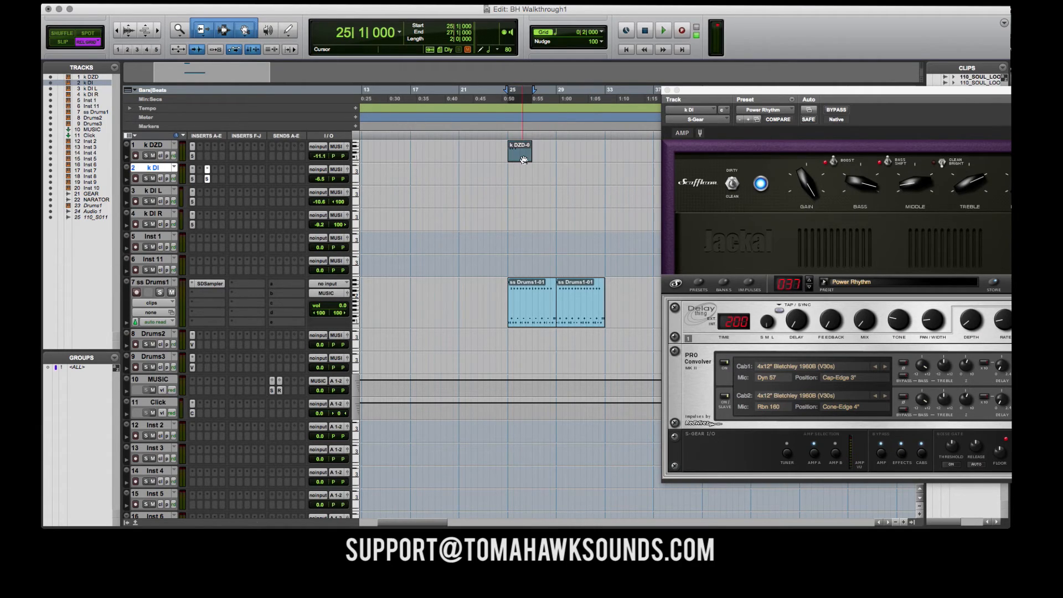
pyautogui.click(522, 160)
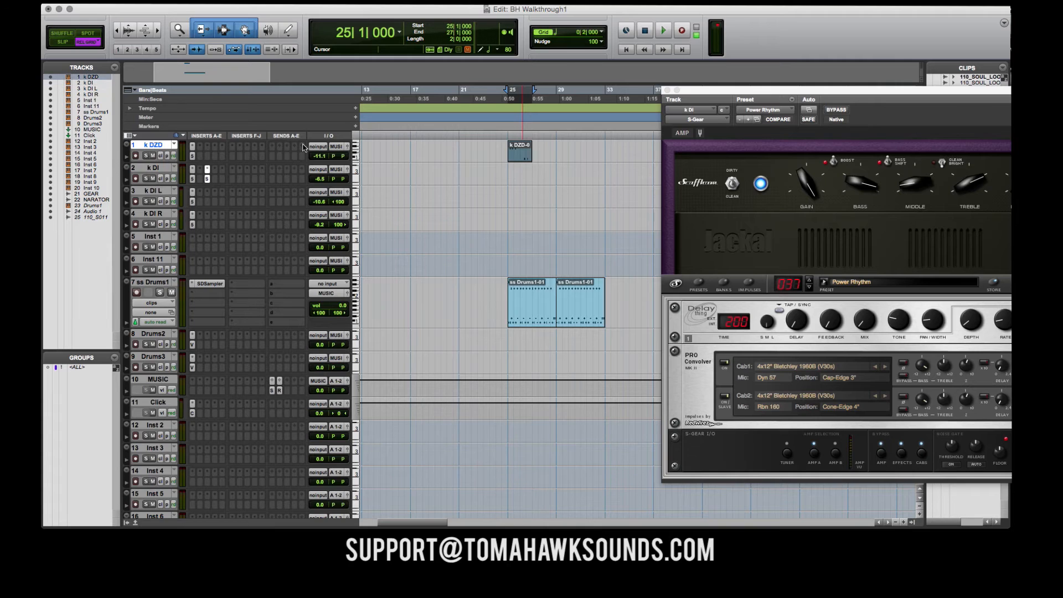
pyautogui.doubleClick(521, 161)
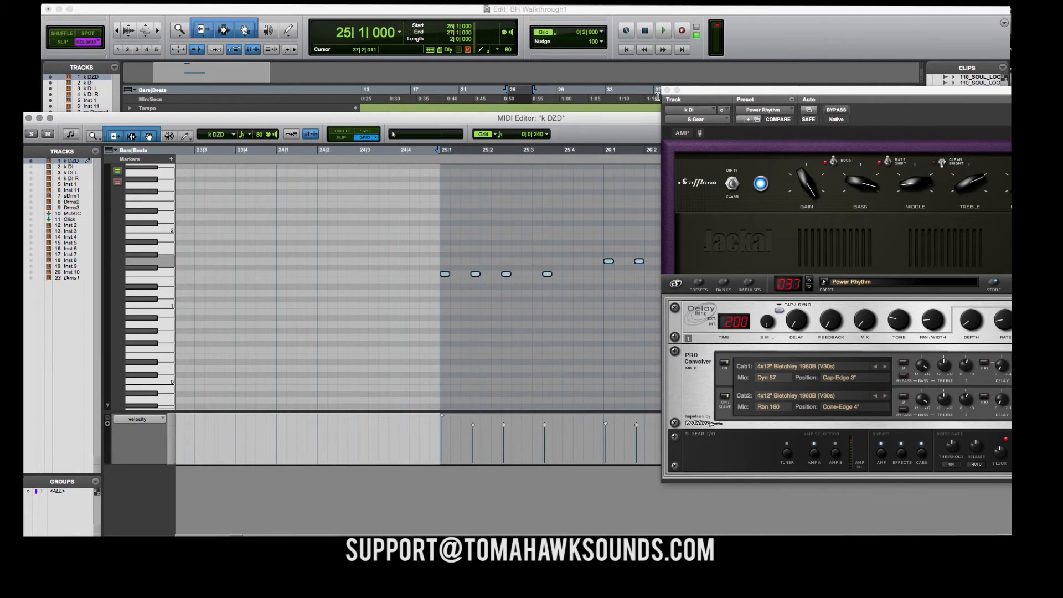
pyautogui.click(671, 92)
pyautogui.click(667, 91)
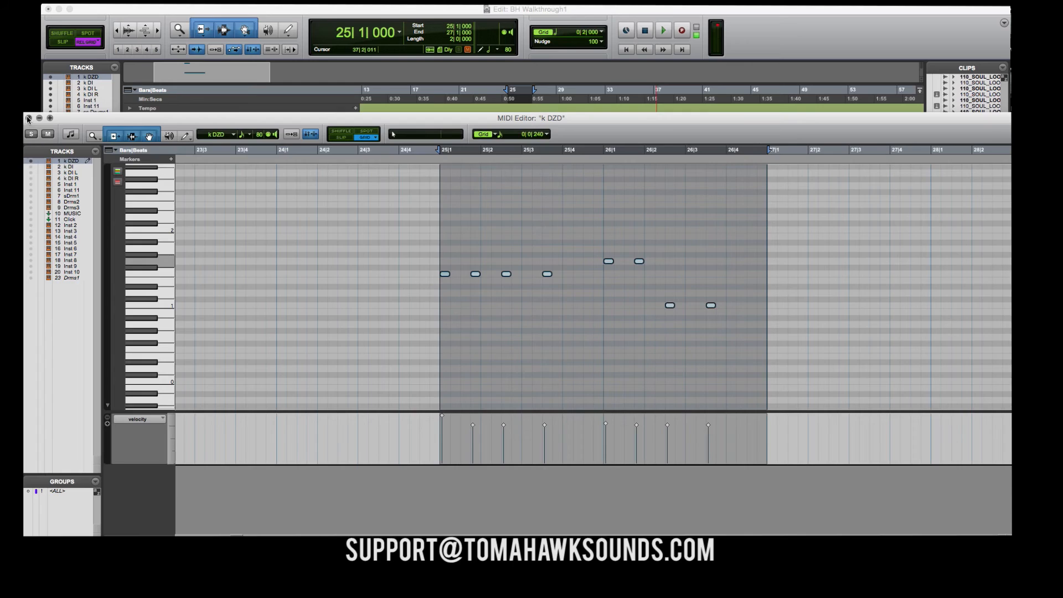
# - Close the MIDI Editor and show the detail controls of Big Hands DZD STEREO in the k DZD track's Kontakt
pyautogui.click(28, 118)
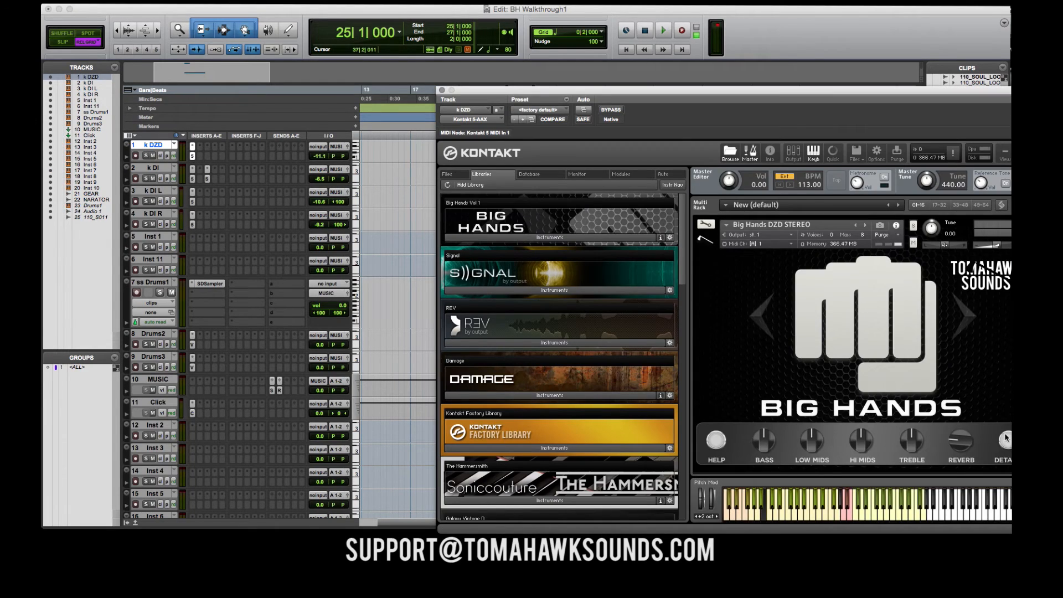
pyautogui.click(1005, 437)
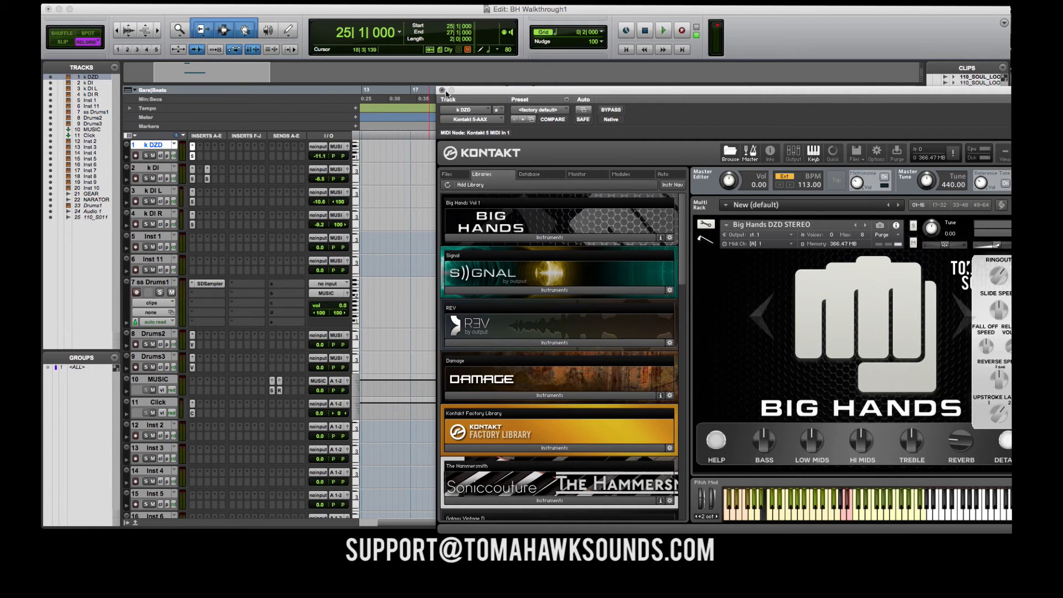
pyautogui.click(442, 91)
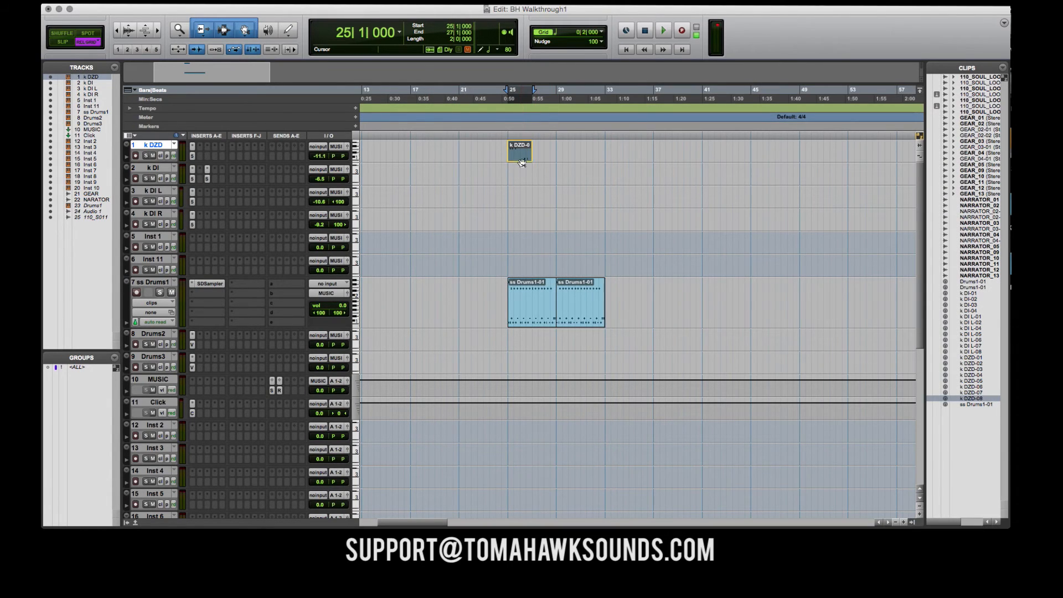
# - Move the second note of each bar in the k DZD clip up two octaves in the MIDI Editor
pyautogui.doubleClick(520, 148)
pyautogui.click(412, 259)
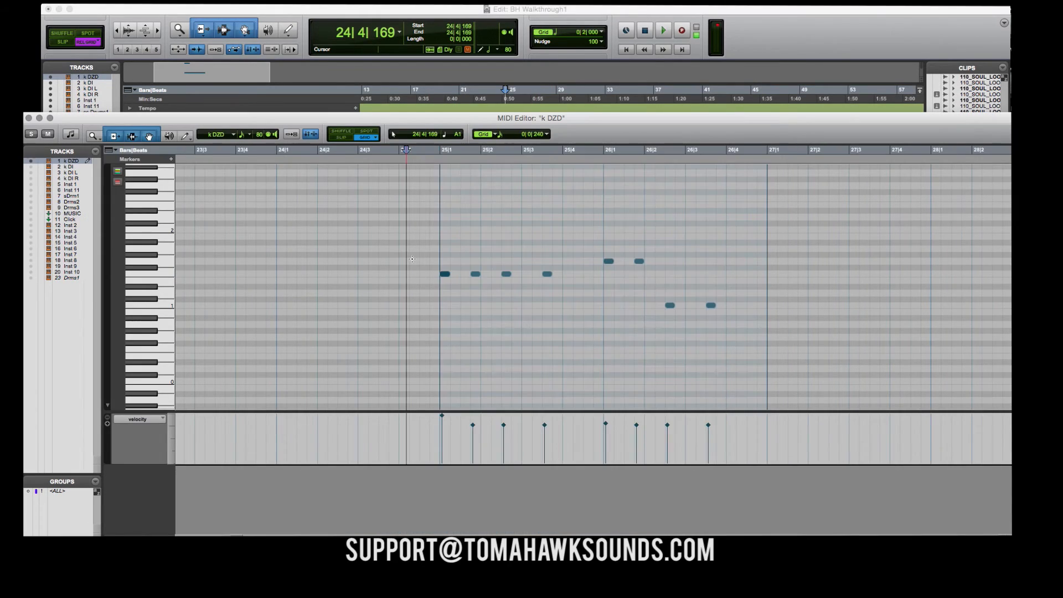
pyautogui.click(478, 277)
pyautogui.click(470, 274)
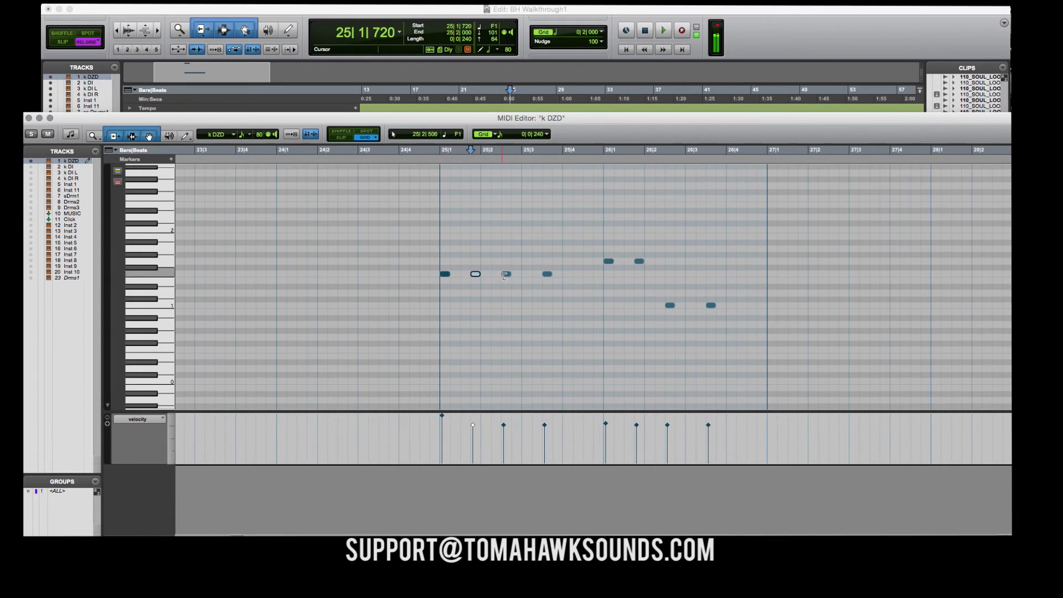
pyautogui.keyDown('shift'); pyautogui.click(639, 261); pyautogui.keyUp('shift')
pyautogui.moveTo(477, 278); pyautogui.dragTo(477, 184)
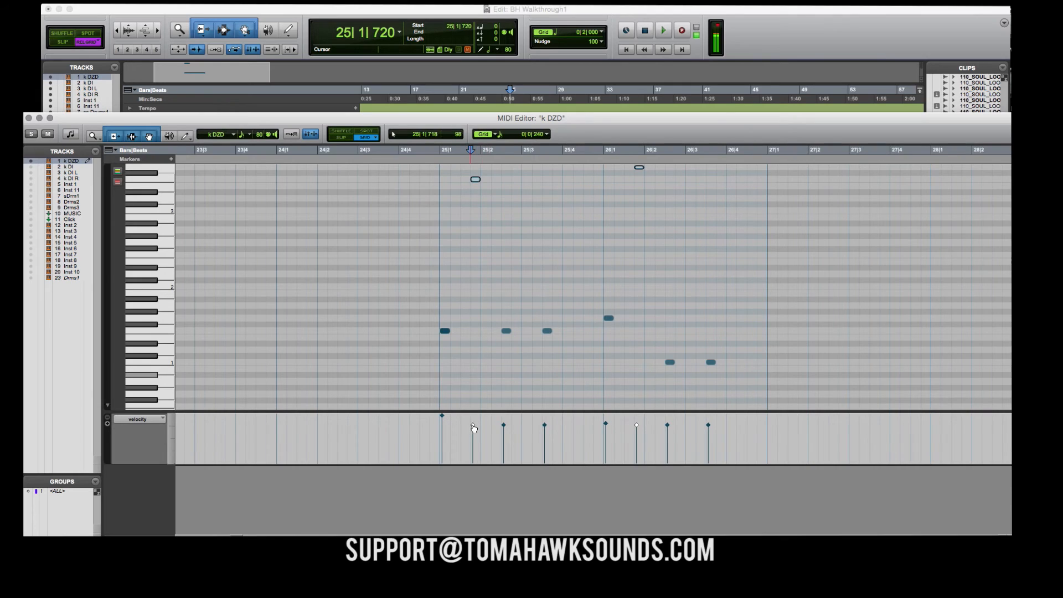
# - Lower the velocity of the two raised k DZD notes by about 29 and audition the edited pattern
pyautogui.moveTo(474, 429); pyautogui.dragTo(476, 437)
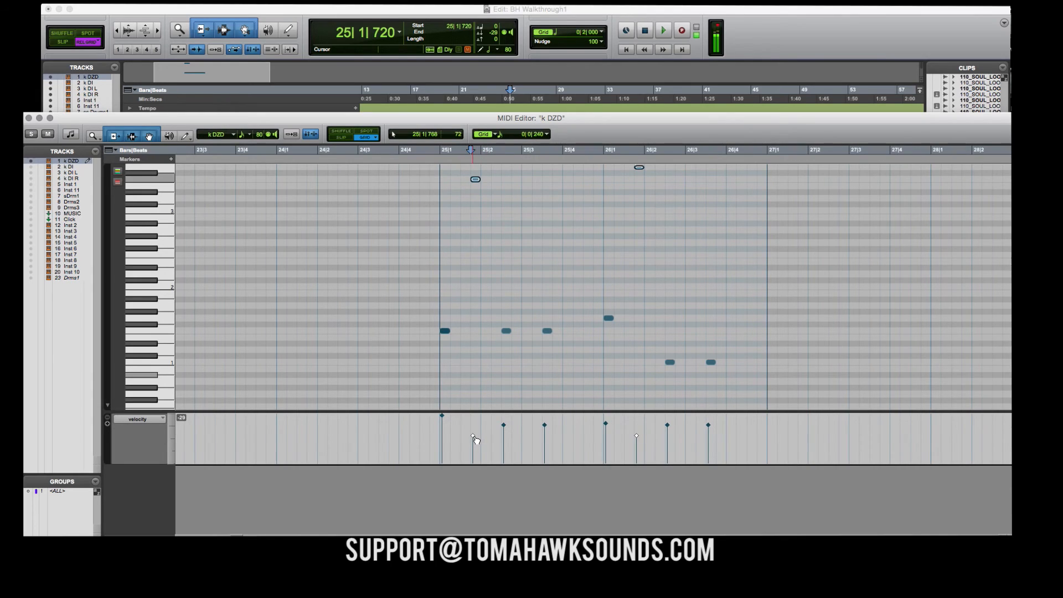
pyautogui.click(431, 225)
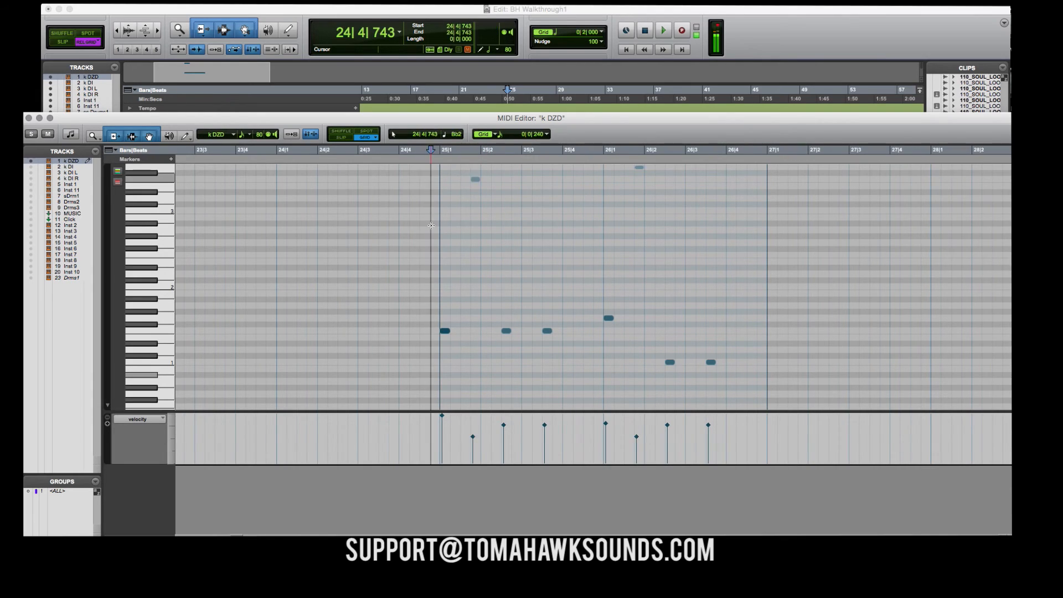
pyautogui.press('space')
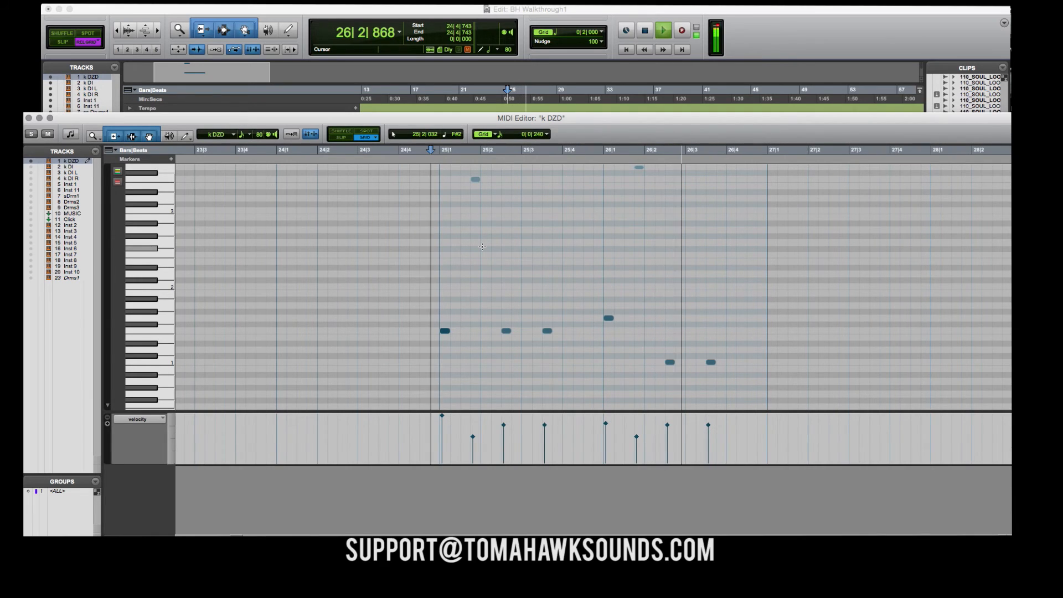
pyautogui.press('space')
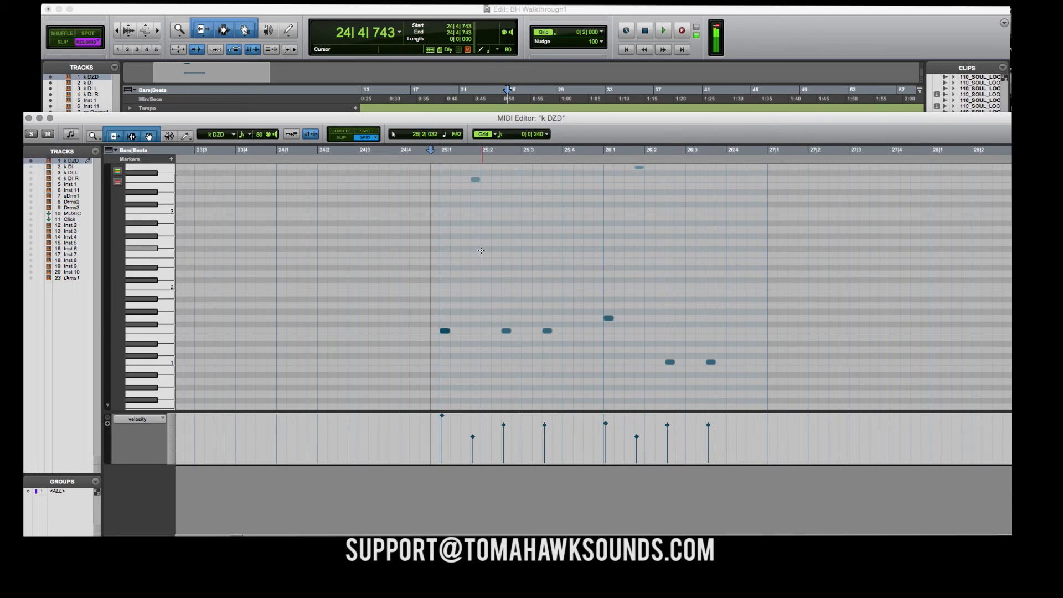
pyautogui.press('super+w')
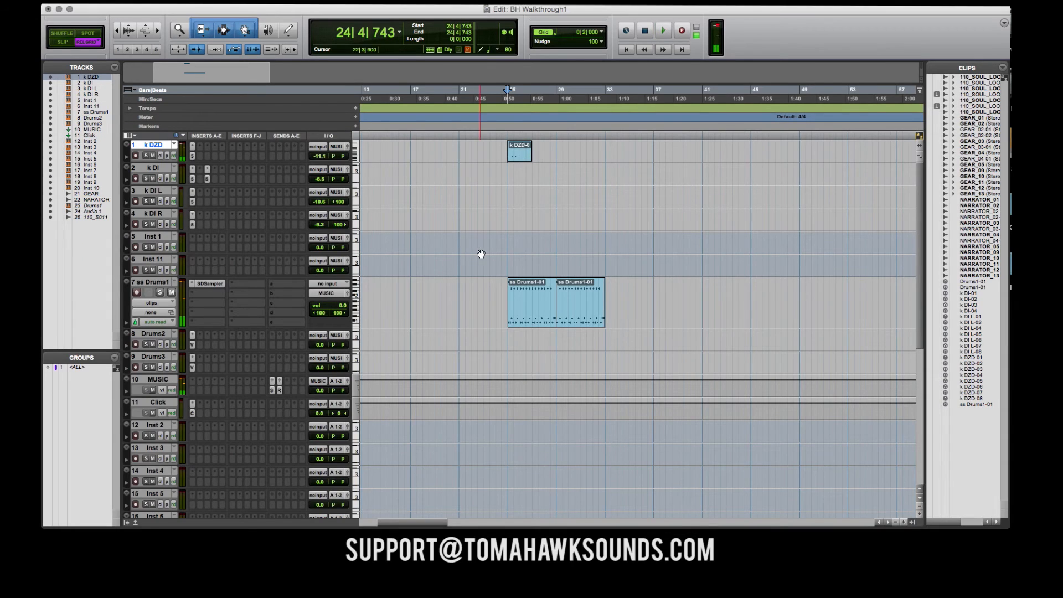
# - Play the k DZD clip from bar 25 with its track soloed and remove the solo
pyautogui.click(518, 158)
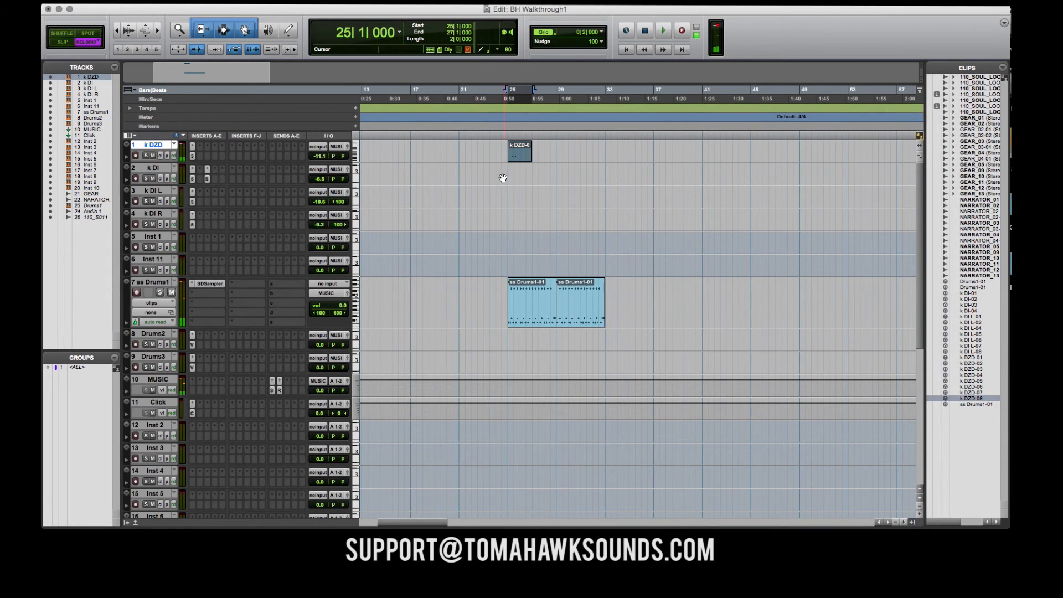
pyautogui.click(145, 155)
pyautogui.press('space')
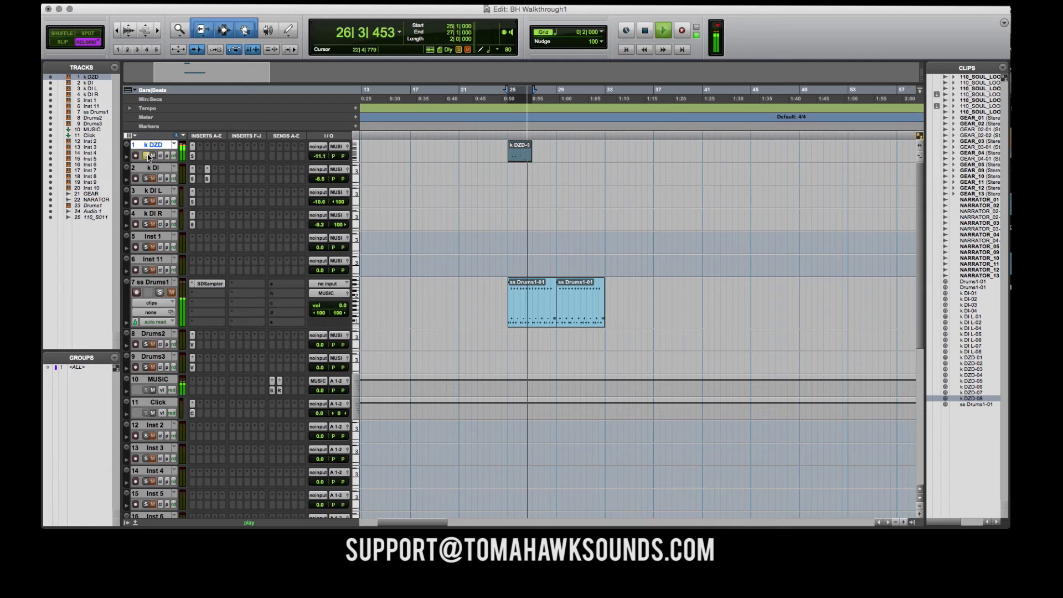
pyautogui.press('space')
pyautogui.click(148, 157)
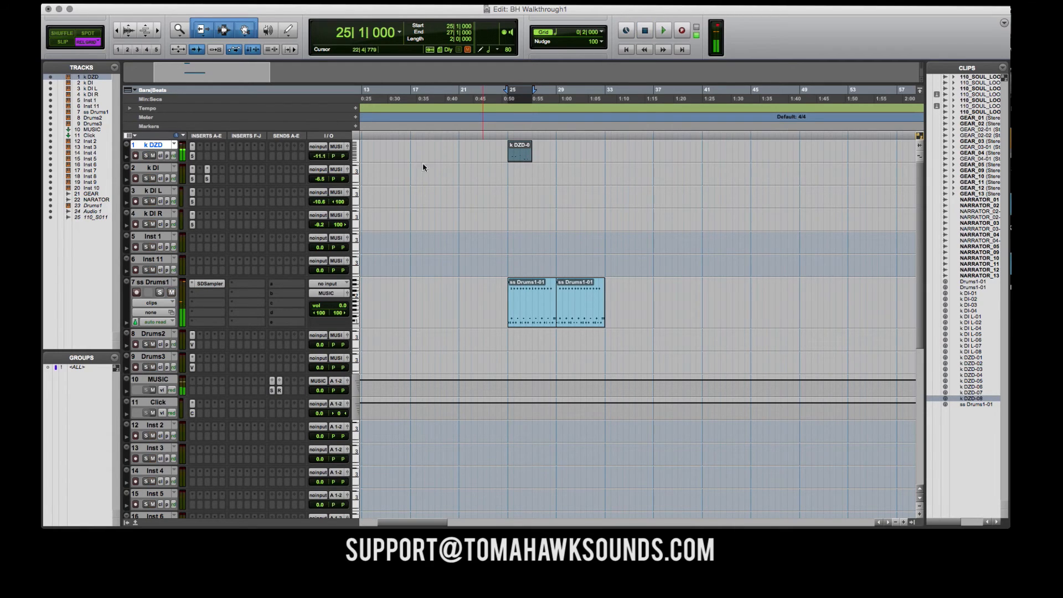
# - Repeat the k DZD clip four times from bar 25 to bar 33 and copy the four clips to the k DI track
pyautogui.moveTo(518, 156)
pyautogui.mouseDown()
pyautogui.moveTo(575, 157)
pyautogui.moveTo(519, 170)
pyautogui.mouseUp()
pyautogui.keyDown('shift'); pyautogui.click(522, 160); pyautogui.keyUp('shift')
pyautogui.keyDown('shift'); pyautogui.click(517, 160); pyautogui.keyUp('shift')
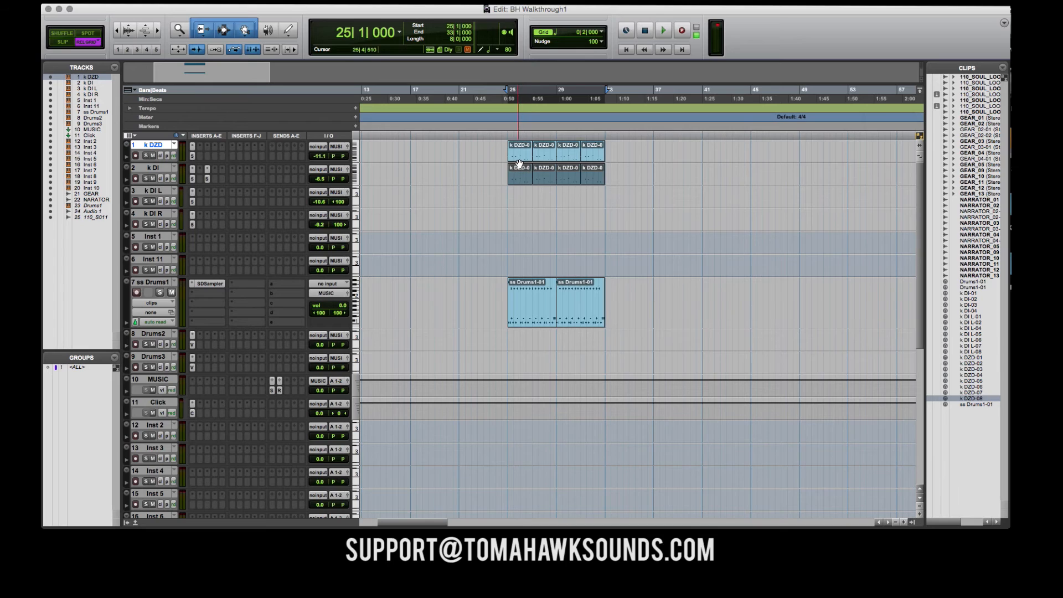
# - Play the k DZD and k DI clips together with the drums from bar 25
pyautogui.press('space')
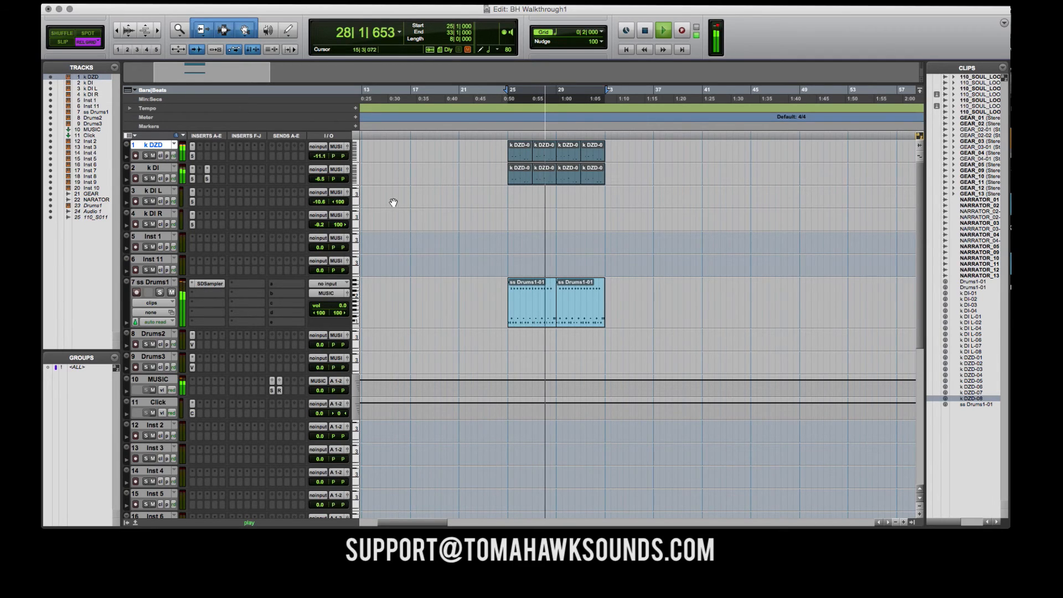
pyautogui.press('space')
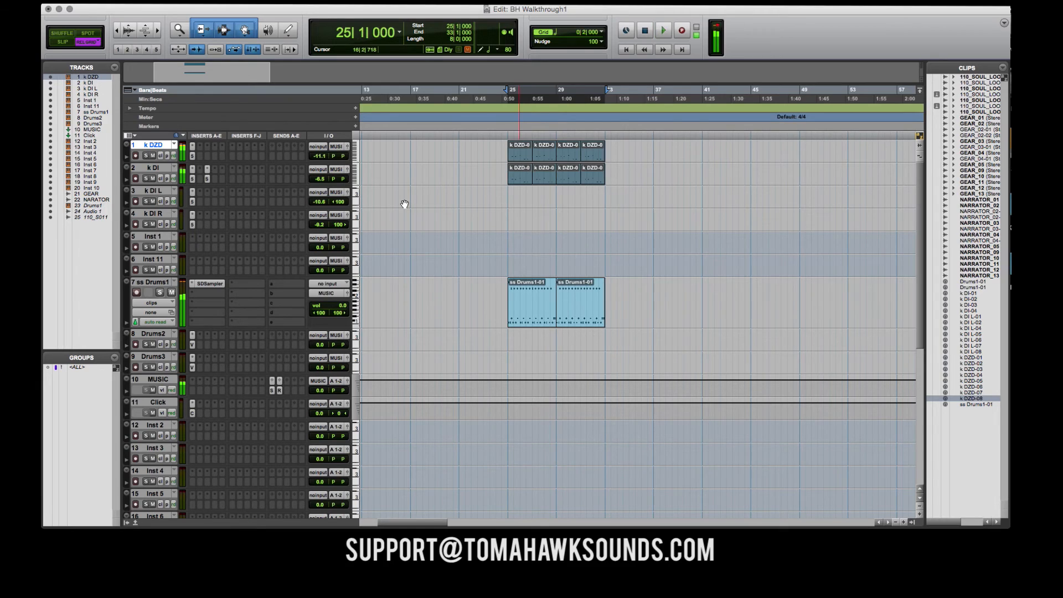
pyautogui.click(507, 193)
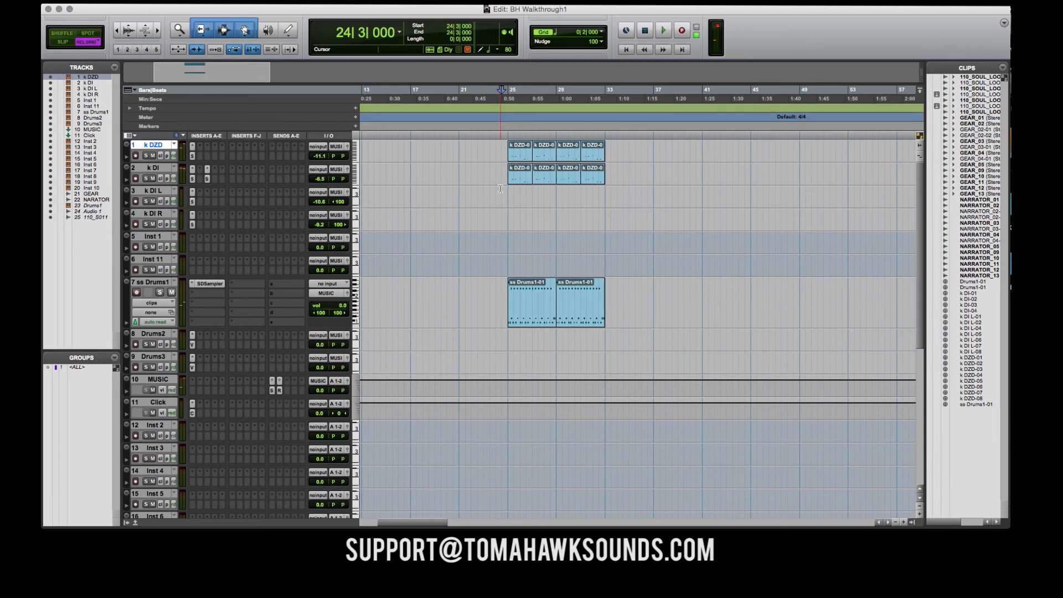
pyautogui.click(155, 192)
pyautogui.click(157, 169)
pyautogui.click(158, 192)
pyautogui.click(157, 169)
pyautogui.click(158, 192)
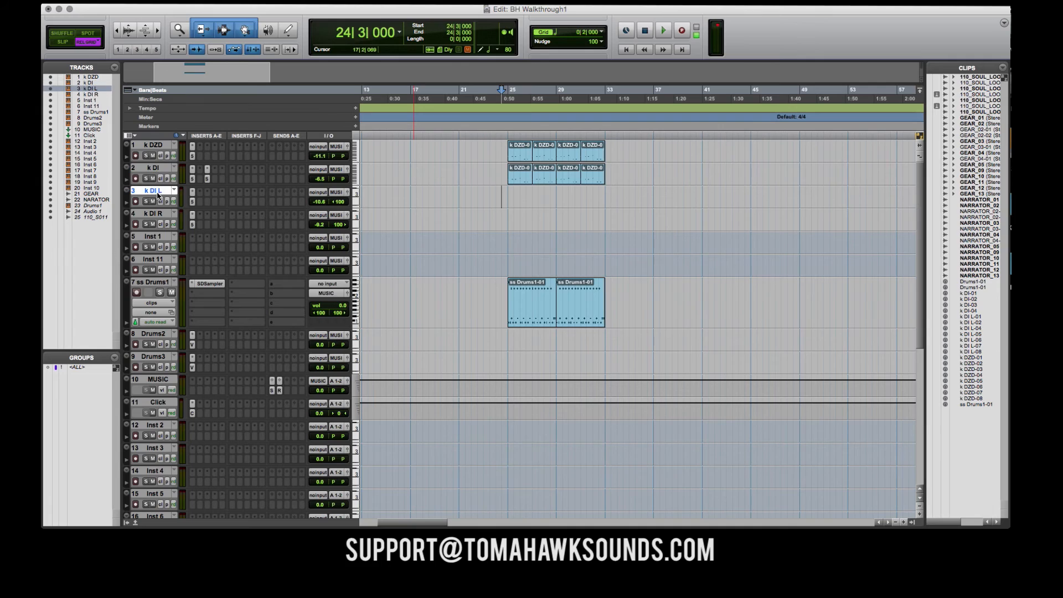
pyautogui.click(157, 170)
pyautogui.click(157, 193)
pyautogui.click(509, 194)
pyautogui.click(156, 169)
pyautogui.click(153, 146)
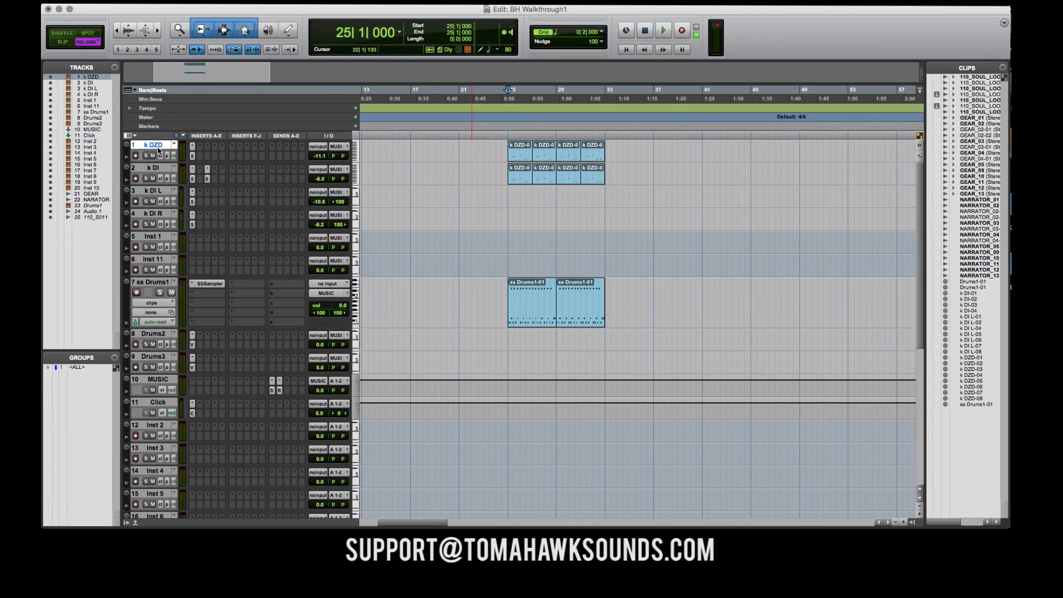
# - Open Kontakt on the k DI L track and browse to the BIG HANDS DI folder of Big Hands Vol 1
pyautogui.click(154, 190)
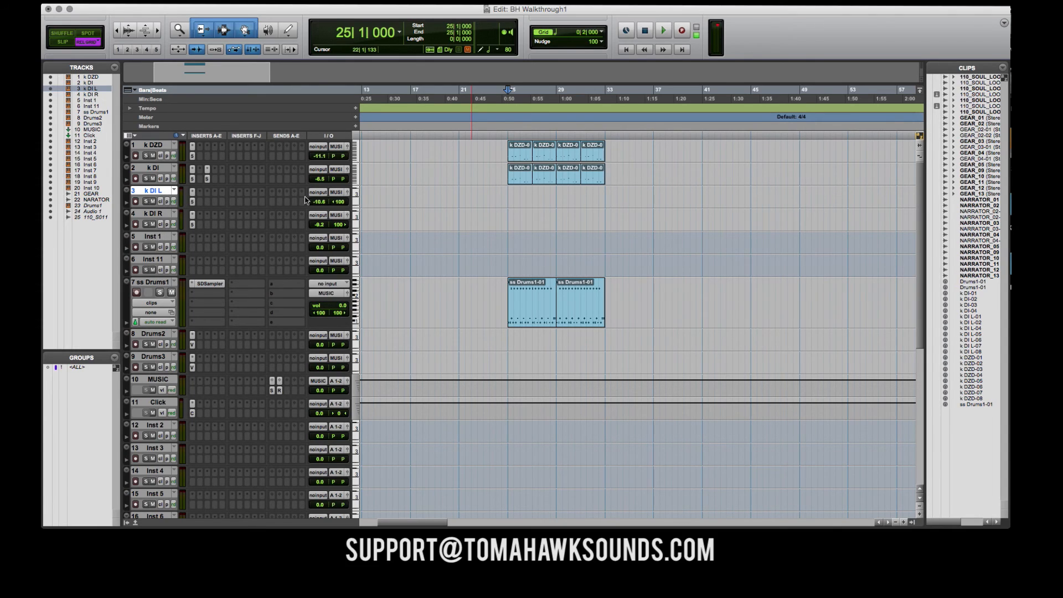
pyautogui.click(193, 202)
pyautogui.moveTo(605, 89); pyautogui.dragTo(581, 58)
pyautogui.click(389, 187)
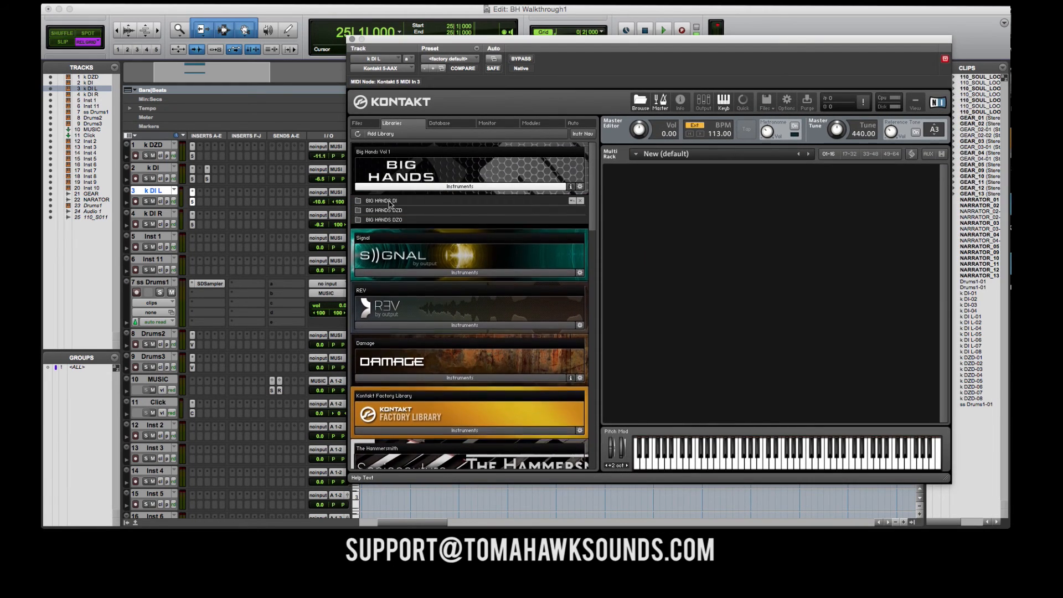
pyautogui.click(403, 202)
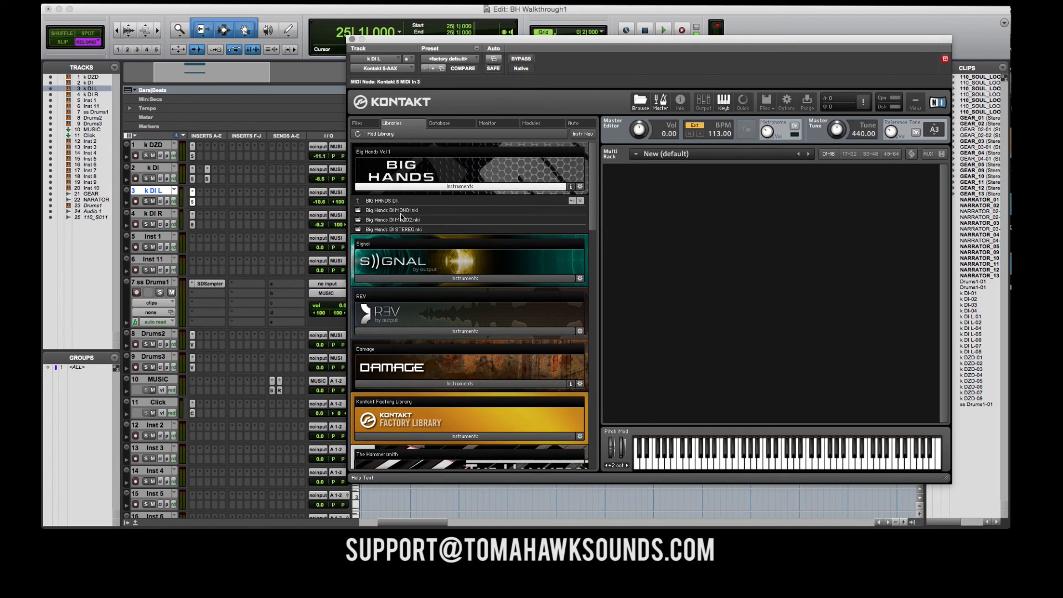
# - Load the Big Hands DI MONO1 instrument into the k DI L track's Kontakt
pyautogui.click(401, 210)
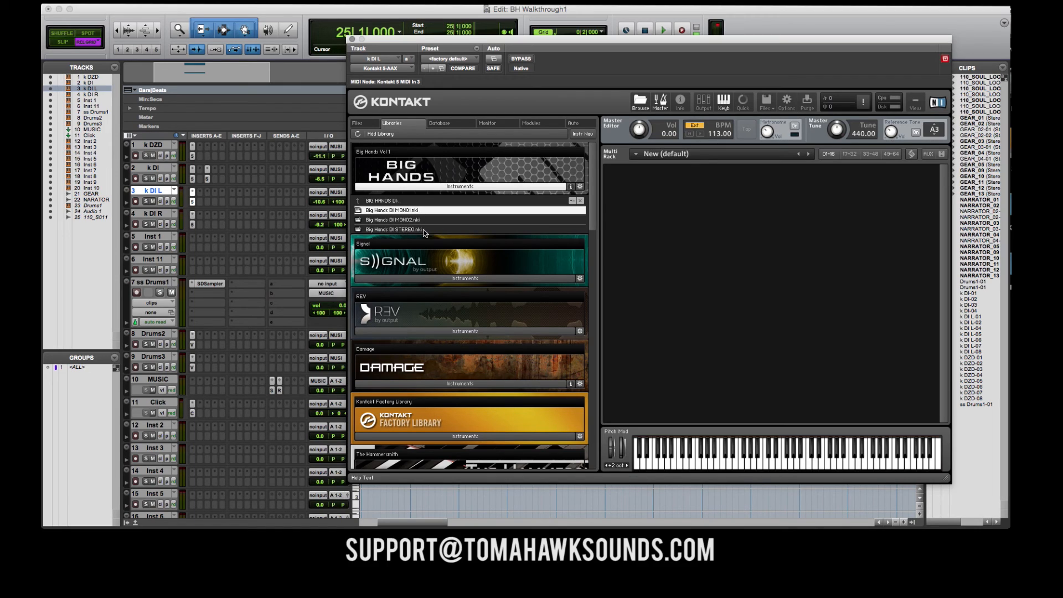
pyautogui.click(410, 221)
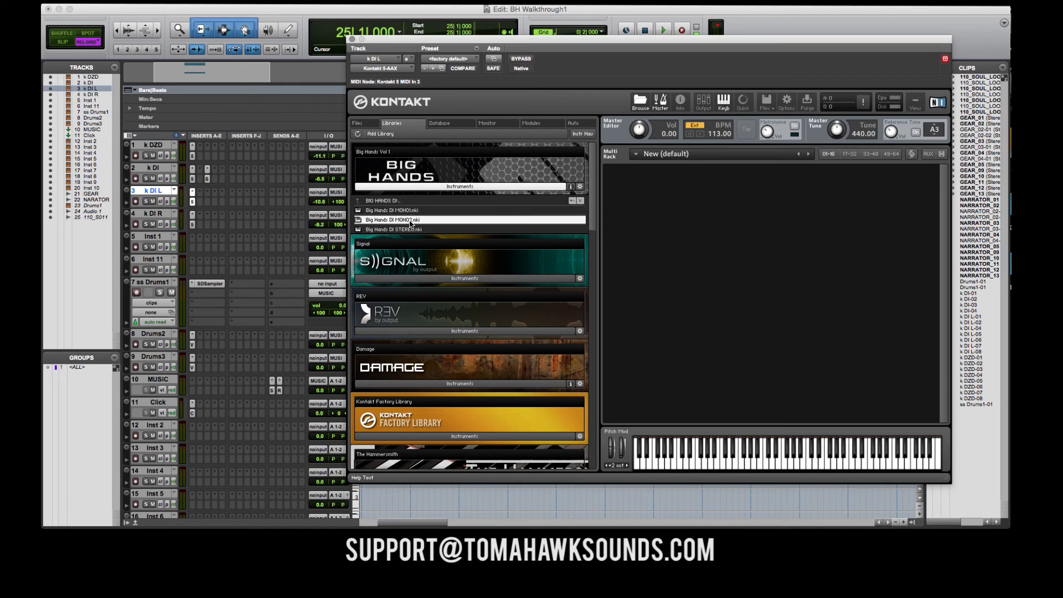
pyautogui.click(407, 210)
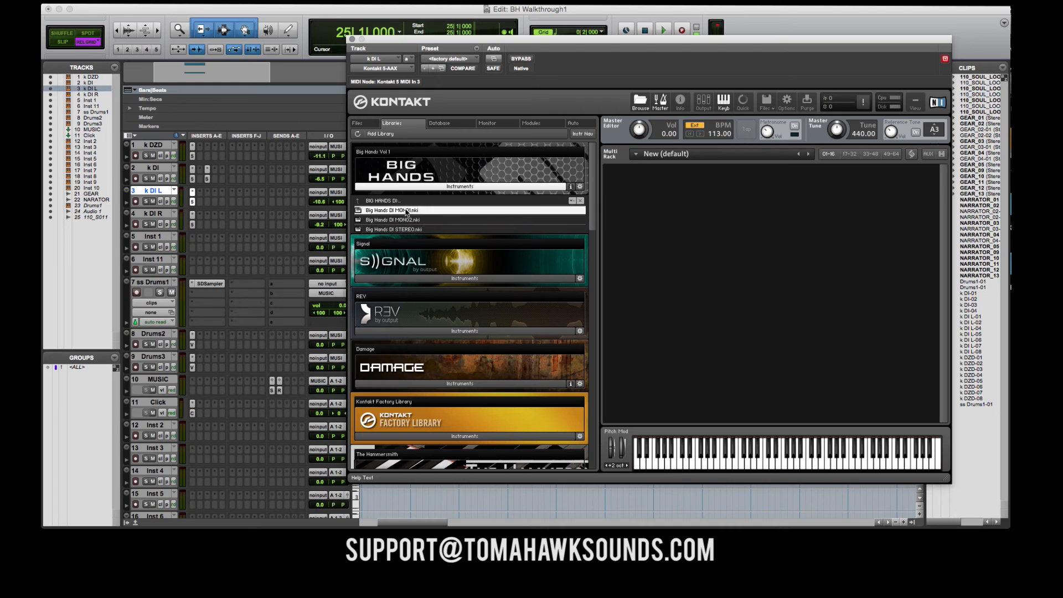
pyautogui.doubleClick(369, 213)
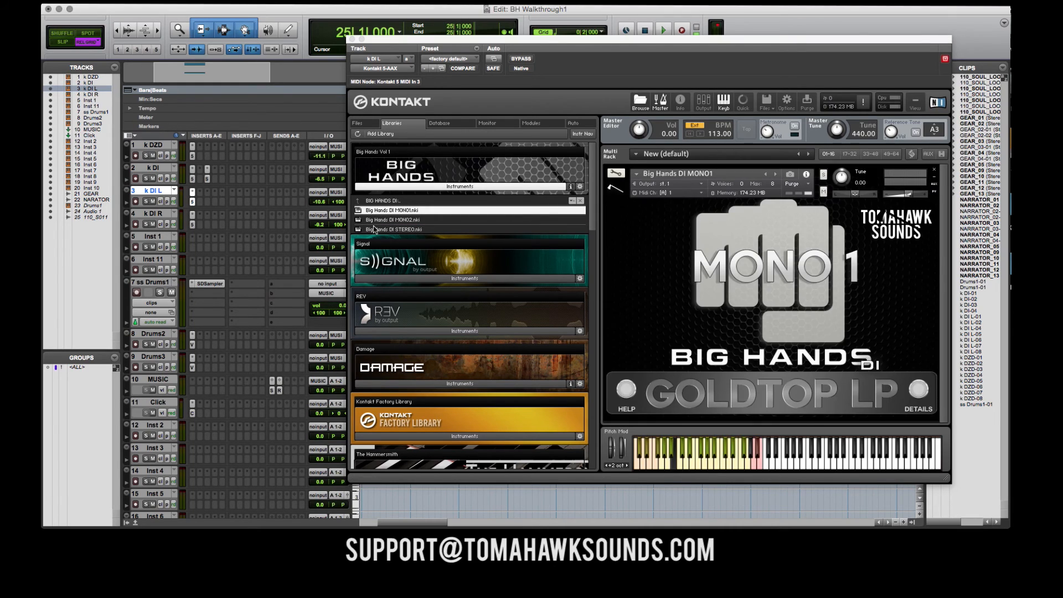
pyautogui.click(491, 200)
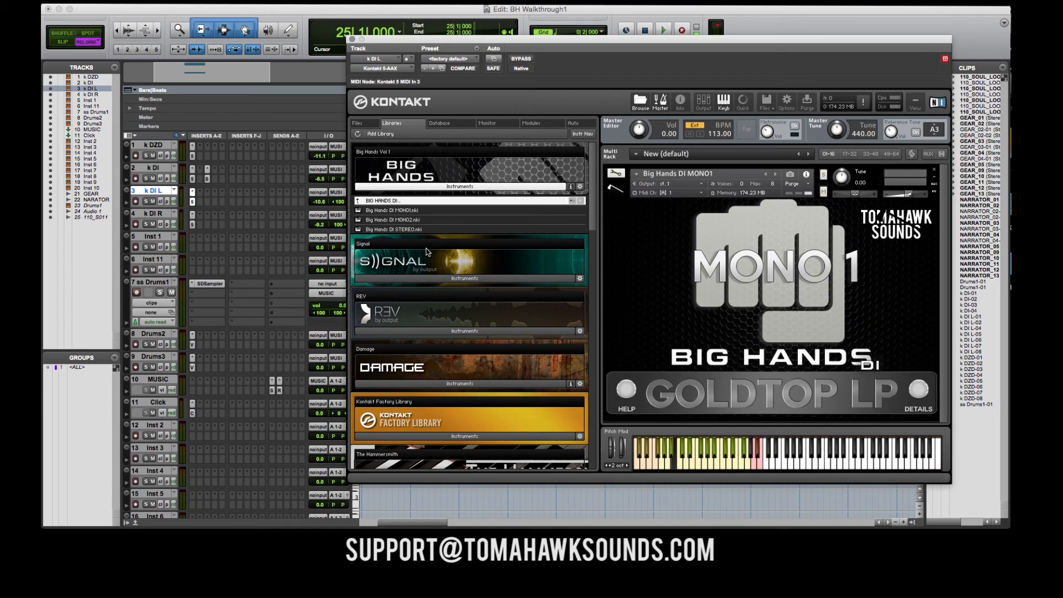
pyautogui.click(406, 214)
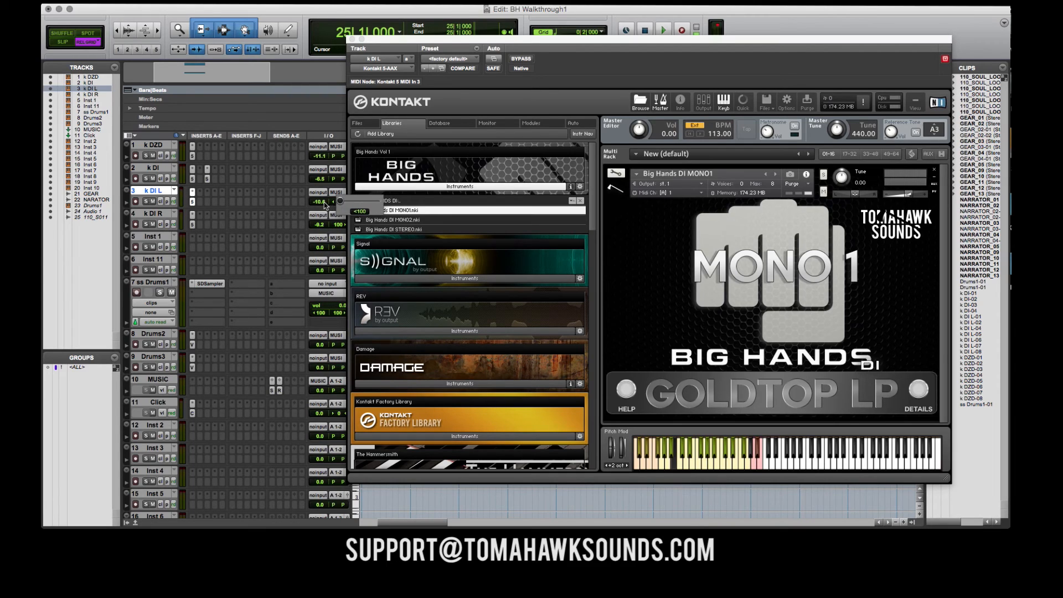
# - Load the Big Hands DI MONO2 instrument into the k DI R track's Kontakt and lower that track's volume to -15.1 dB
pyautogui.click(164, 216)
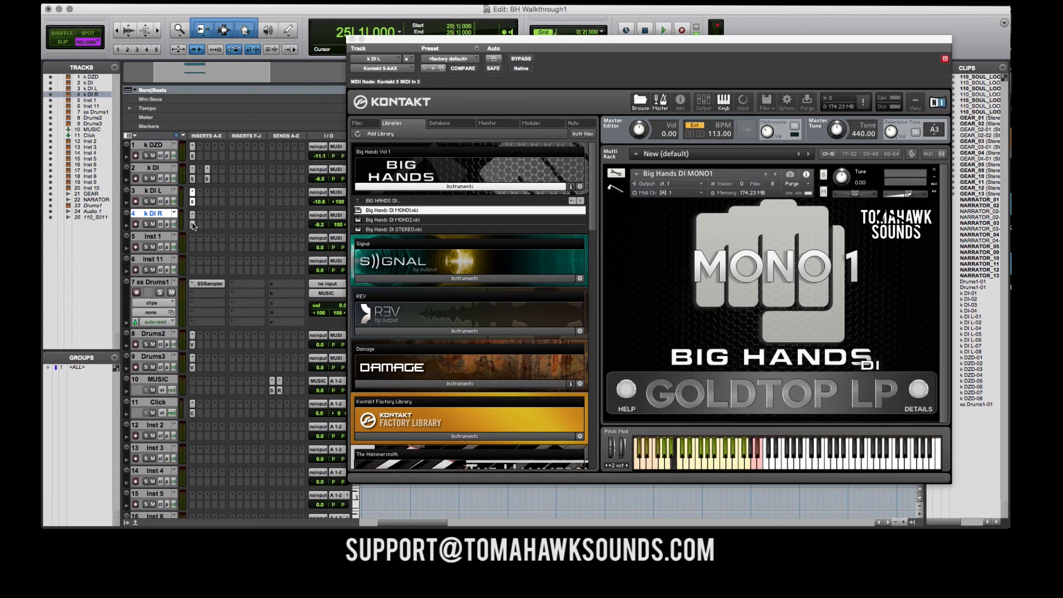
pyautogui.click(193, 224)
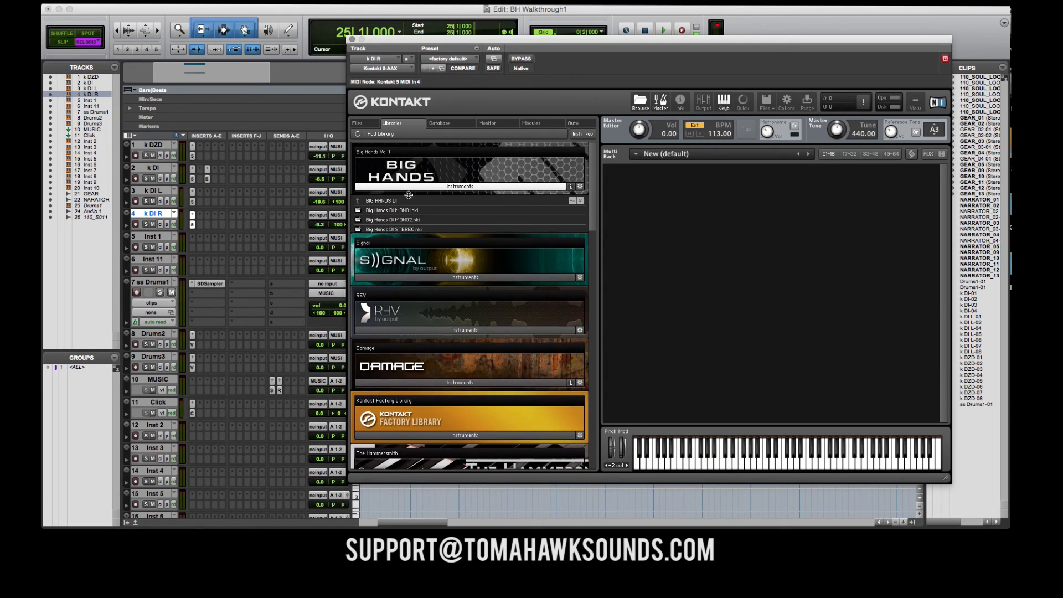
pyautogui.doubleClick(432, 219)
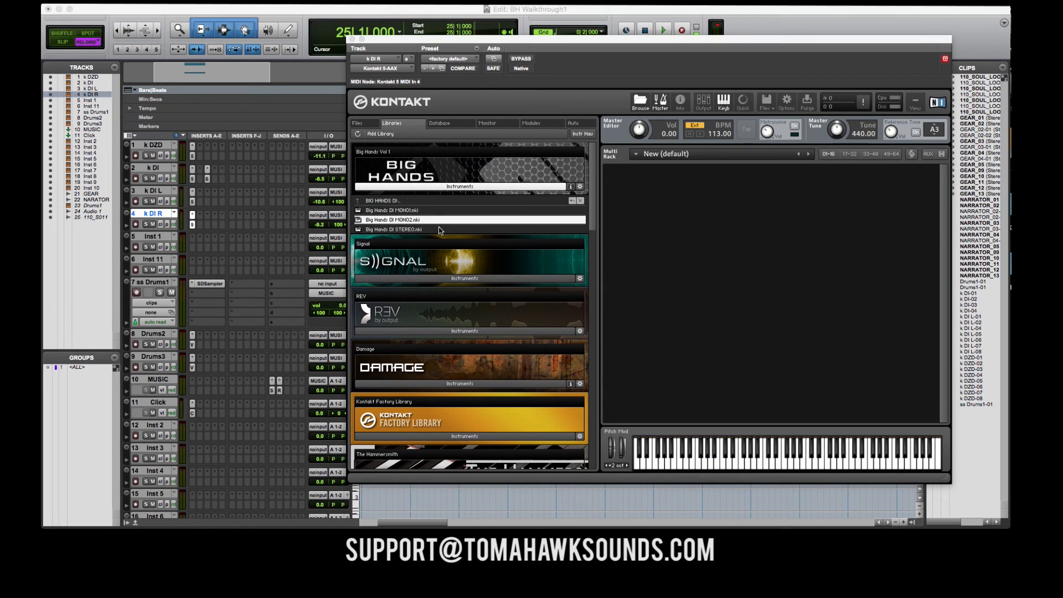
pyautogui.moveTo(330, 227)
pyautogui.mouseDown()
pyautogui.moveTo(364, 227)
pyautogui.moveTo(320, 230)
pyautogui.mouseUp()
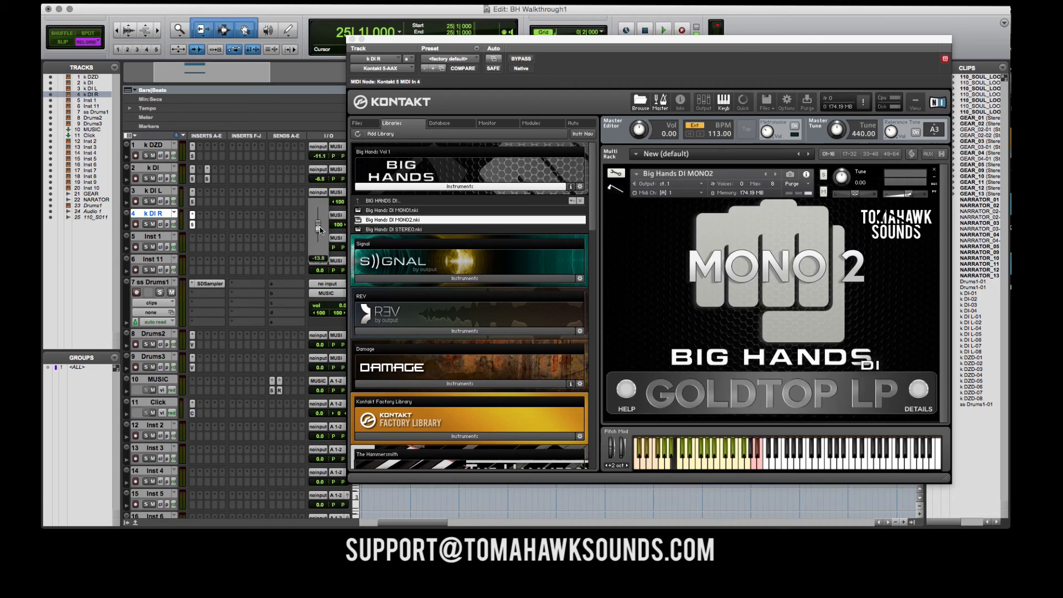
# - Insert the mono Guitar Rig 5 effect after Kontakt on the k DI L track
pyautogui.click(160, 192)
pyautogui.click(201, 192)
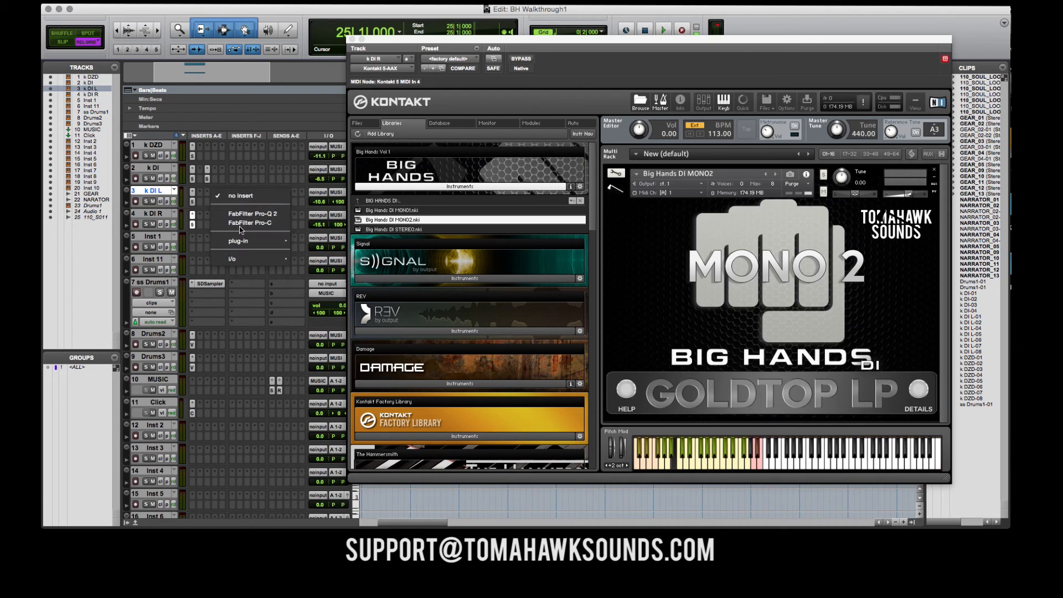
pyautogui.moveTo(243, 241)
pyautogui.moveTo(331, 353)
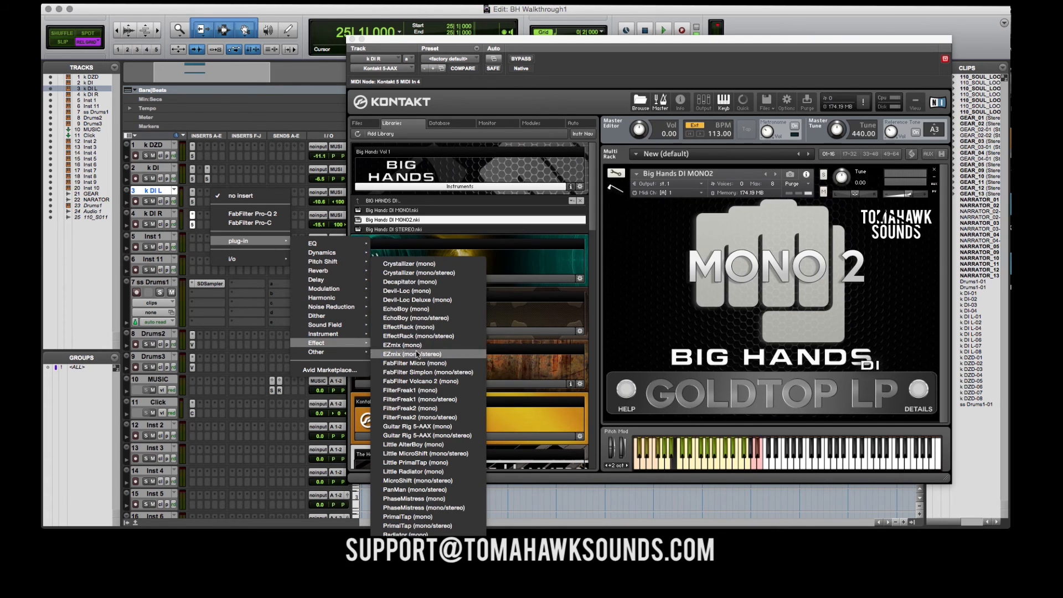
pyautogui.click(455, 428)
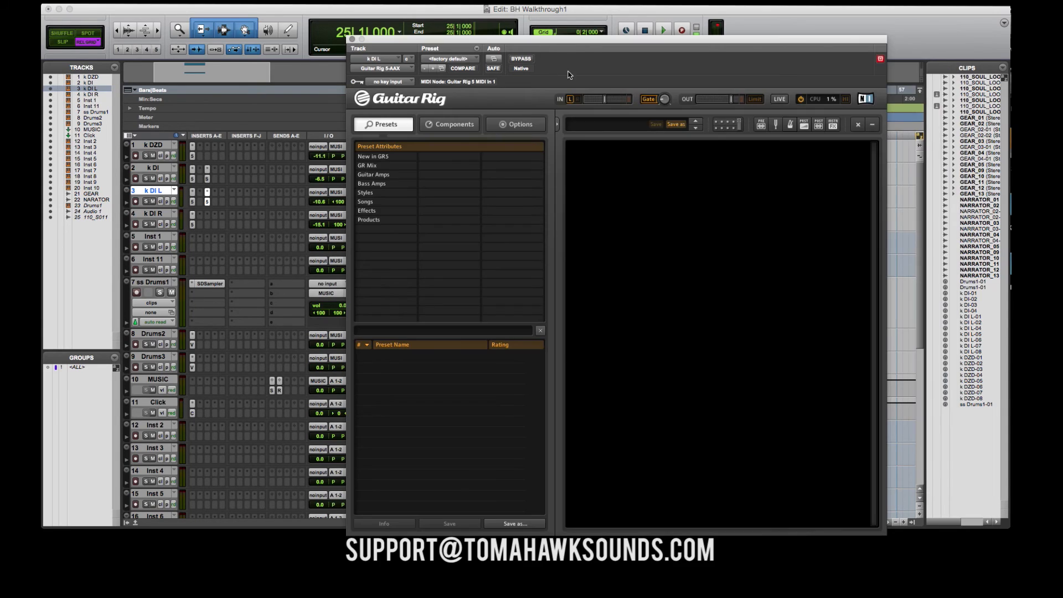
# - Add the AC Box amplifier with its matched cabinet to the k DI L track's Guitar Rig rack
pyautogui.click(455, 125)
pyautogui.click(445, 170)
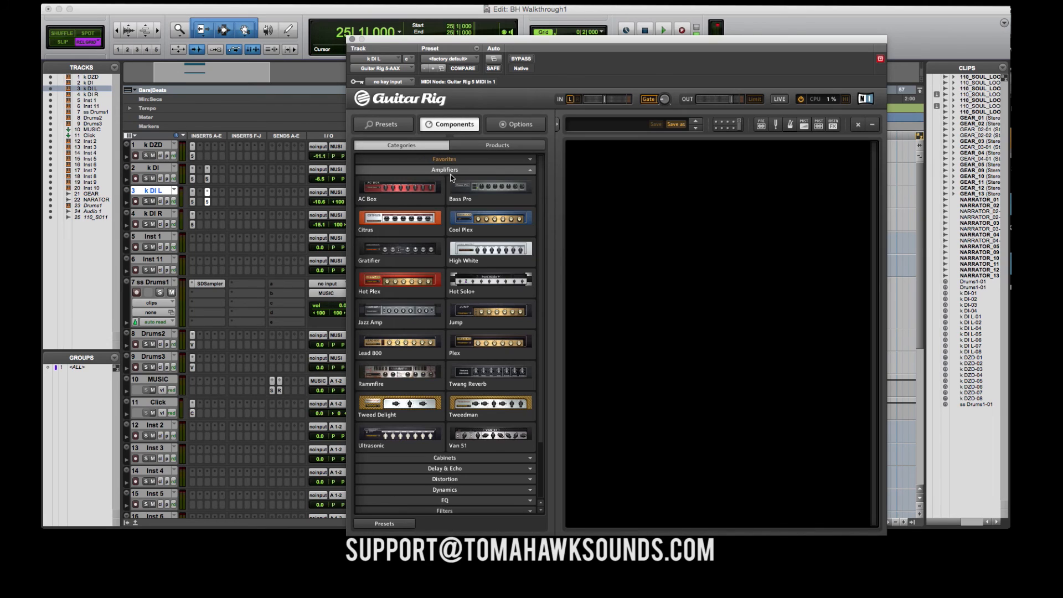
pyautogui.doubleClick(411, 198)
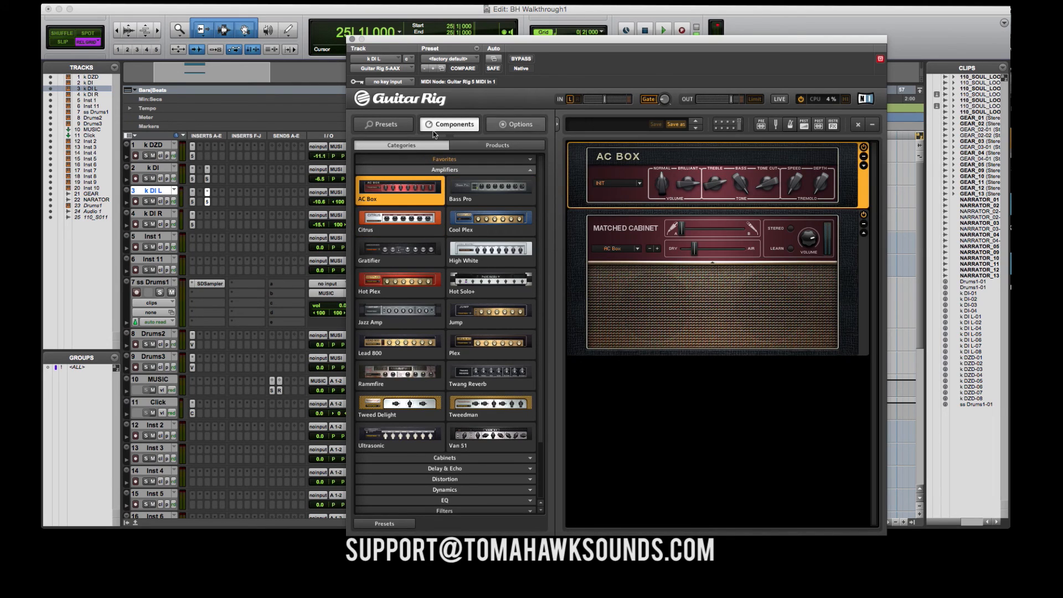
# - Solo the k DI L track and copy the first guitar clip at bar 25 from the k DI track onto it
pyautogui.click(146, 201)
pyautogui.moveTo(352, 81); pyautogui.dragTo(682, 79)
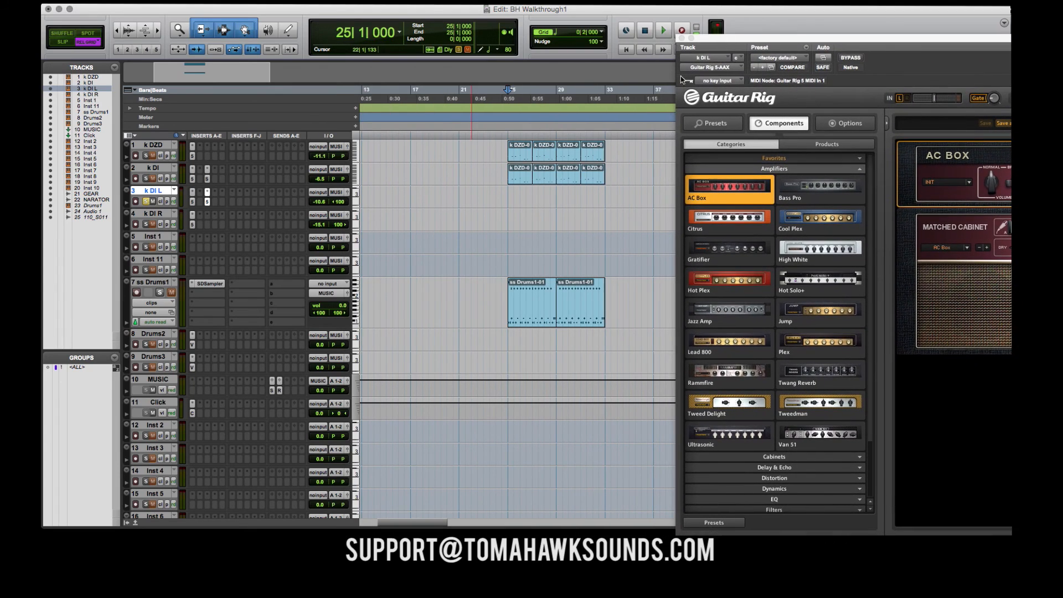
pyautogui.click(520, 178)
pyautogui.moveTo(522, 195); pyautogui.dragTo(522, 198)
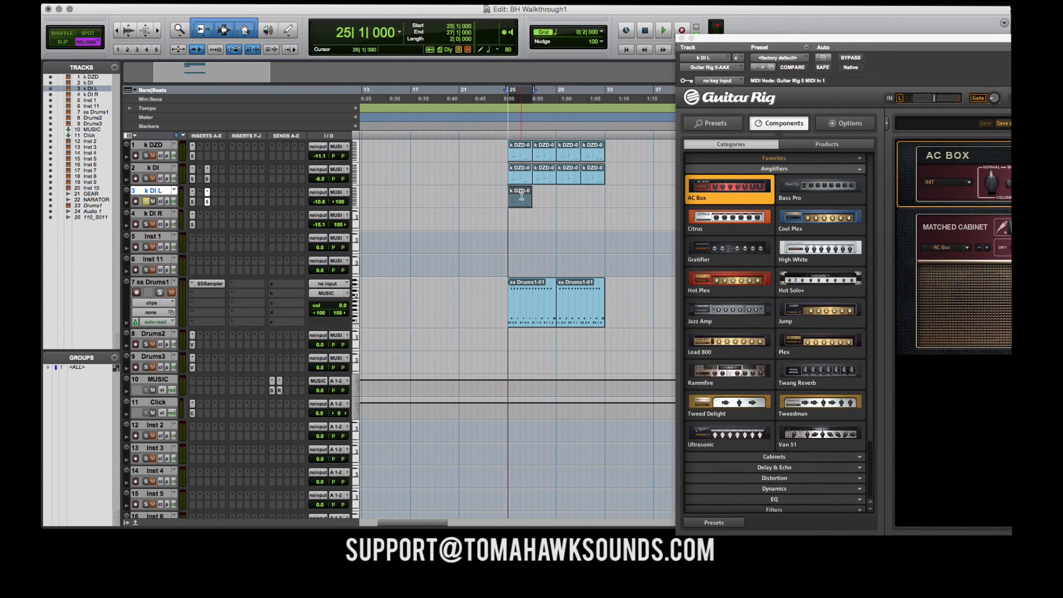
# - Play the k DI L clip through the AC Box amp with the drums from bar 25
pyautogui.press('space')
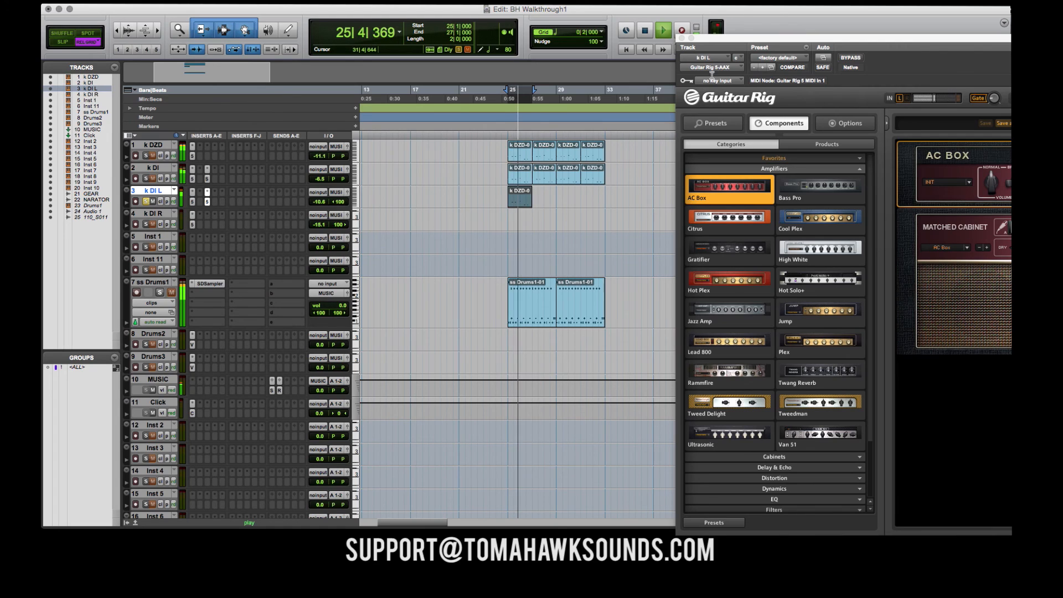
pyautogui.moveTo(733, 39); pyautogui.dragTo(672, 7)
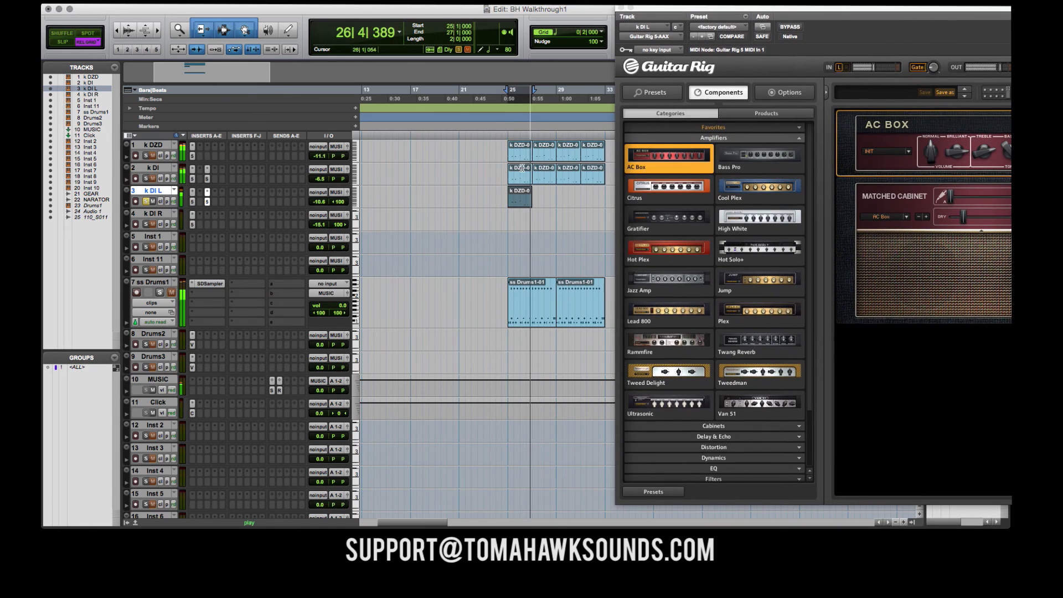
pyautogui.press('space')
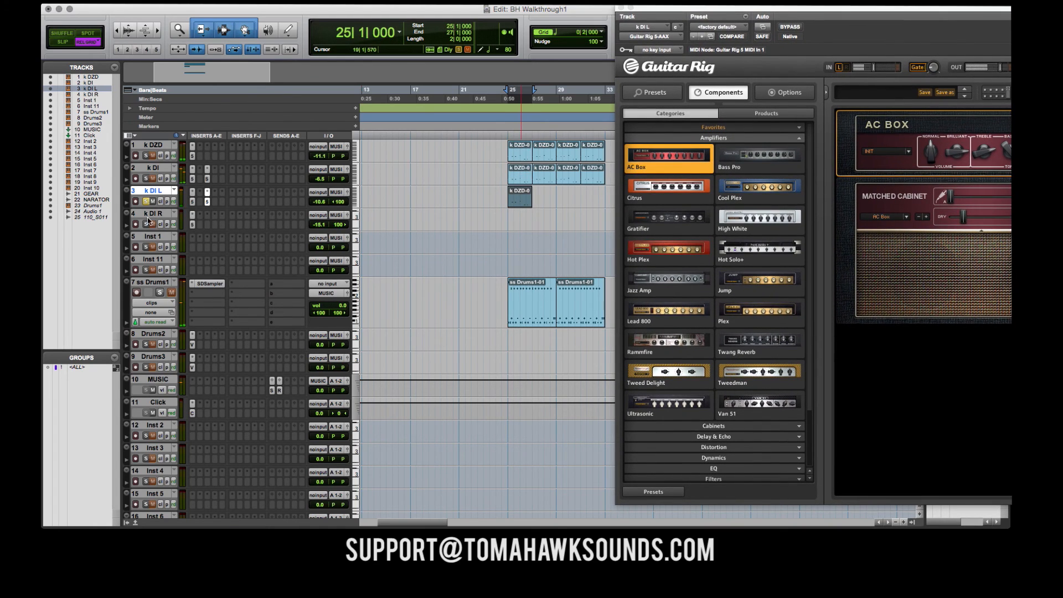
# - Insert the mono Guitar Rig 5 effect after Kontakt on the k DI R track
pyautogui.click(149, 214)
pyautogui.click(206, 219)
pyautogui.moveTo(252, 263)
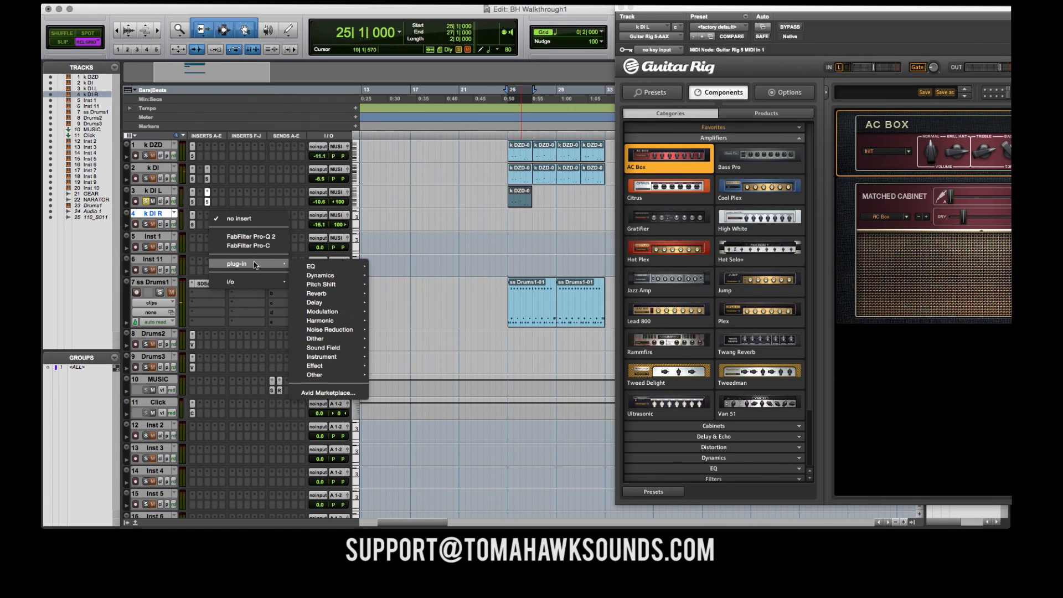
pyautogui.moveTo(350, 358)
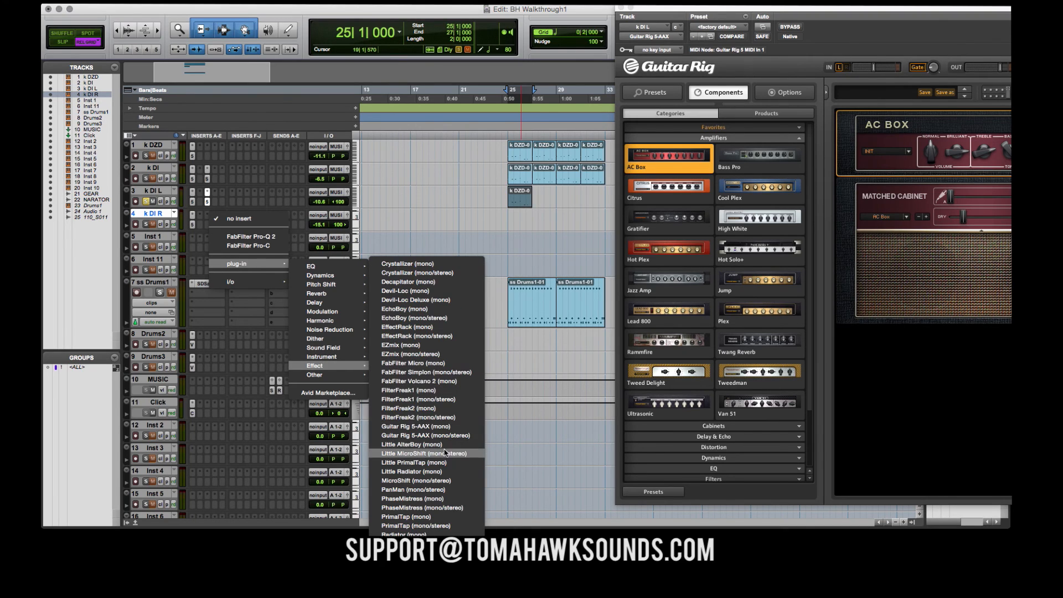
pyautogui.click(443, 427)
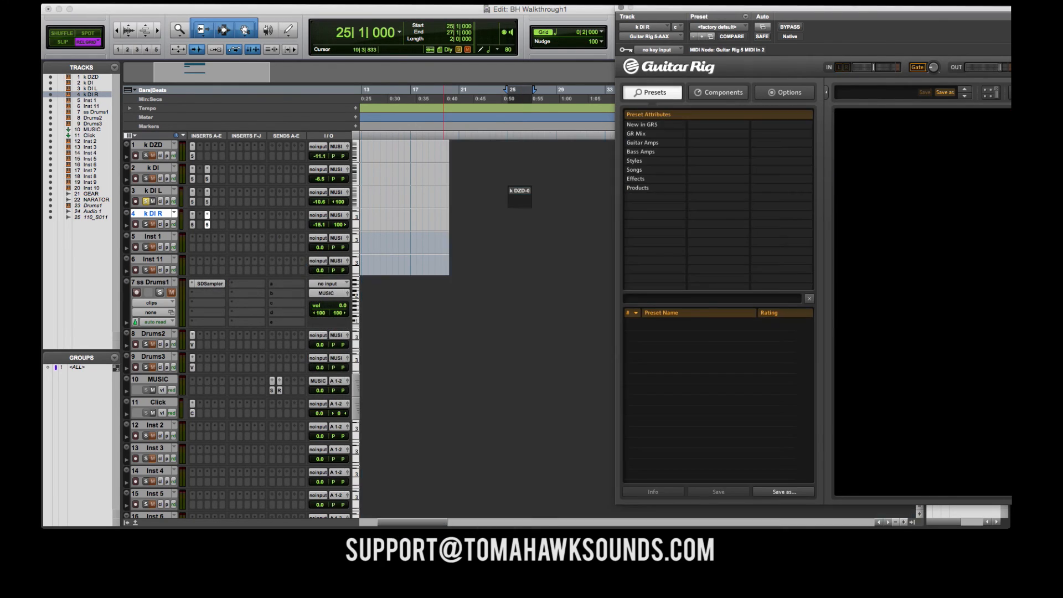
# - Add the High White amplifier with its matched cabinet to the k DI R track's Guitar Rig rack
pyautogui.click(631, 92)
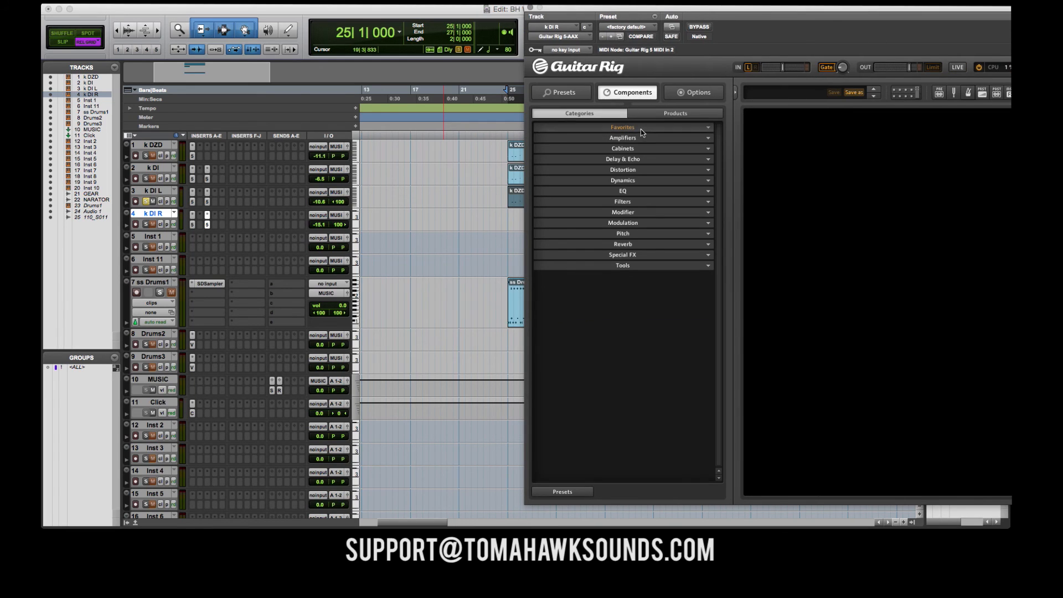
pyautogui.click(635, 128)
pyautogui.click(634, 128)
pyautogui.click(631, 137)
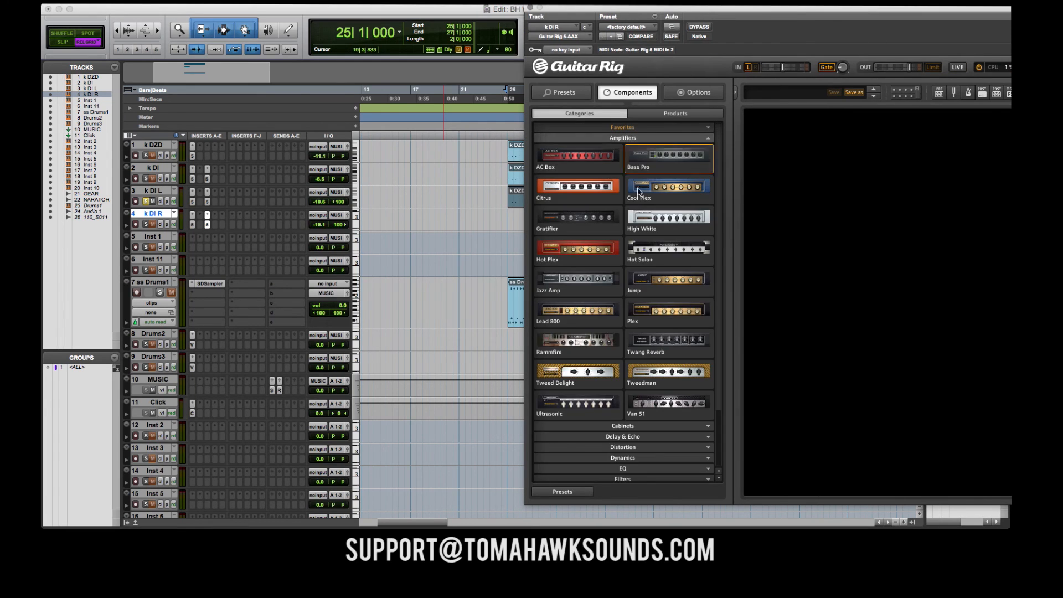
pyautogui.doubleClick(665, 228)
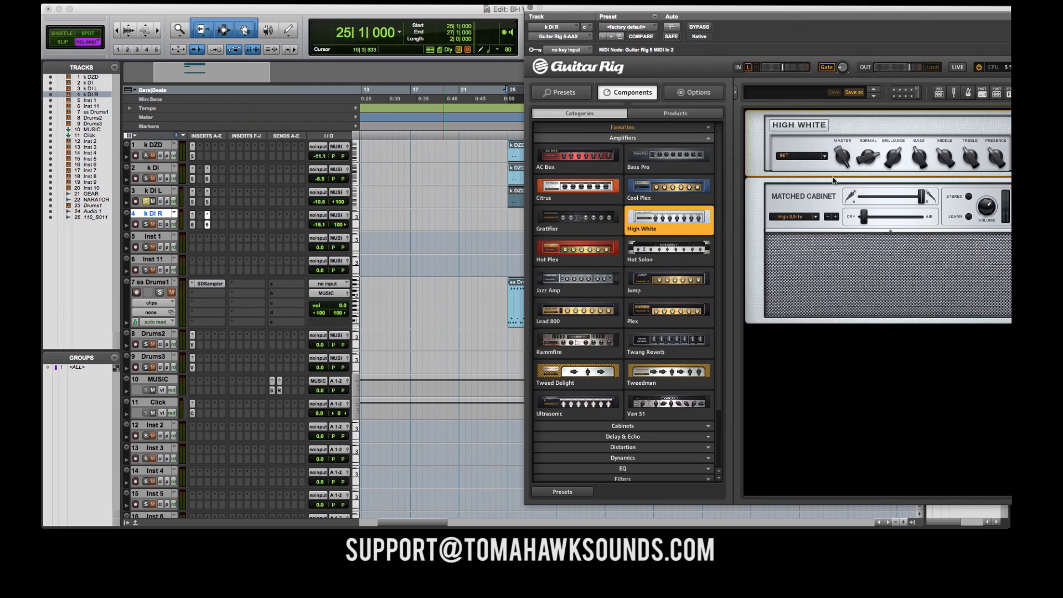
# - Solo the k DI R track and play its guitar clip with the drums from bar 25
pyautogui.click(148, 211)
pyautogui.click(146, 224)
pyautogui.press('space')
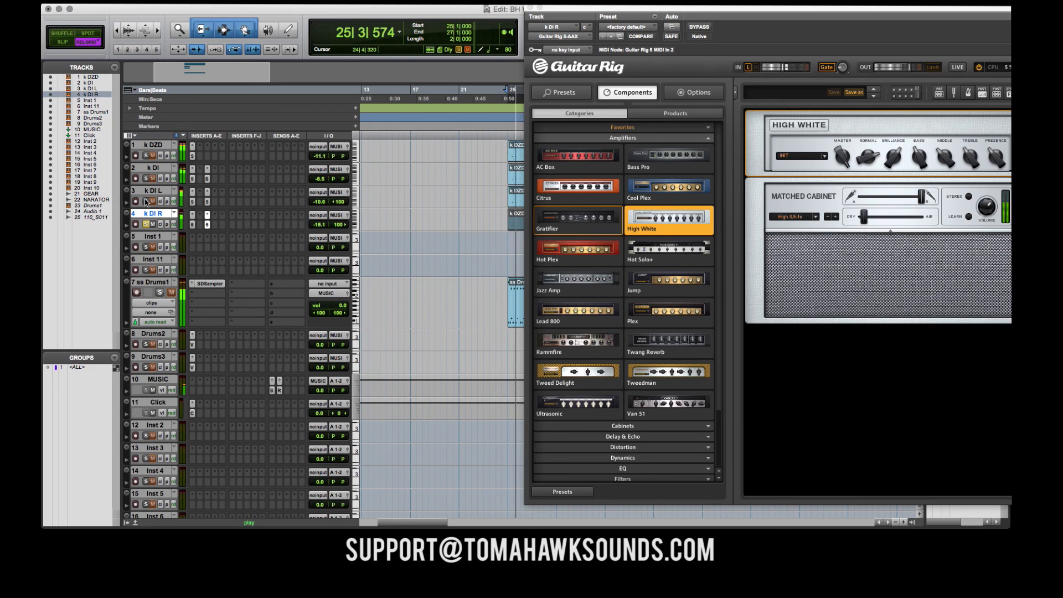
# - Solo the k DI L track as well and raise the k DI R volume to -13.1 dB during playback
pyautogui.click(146, 202)
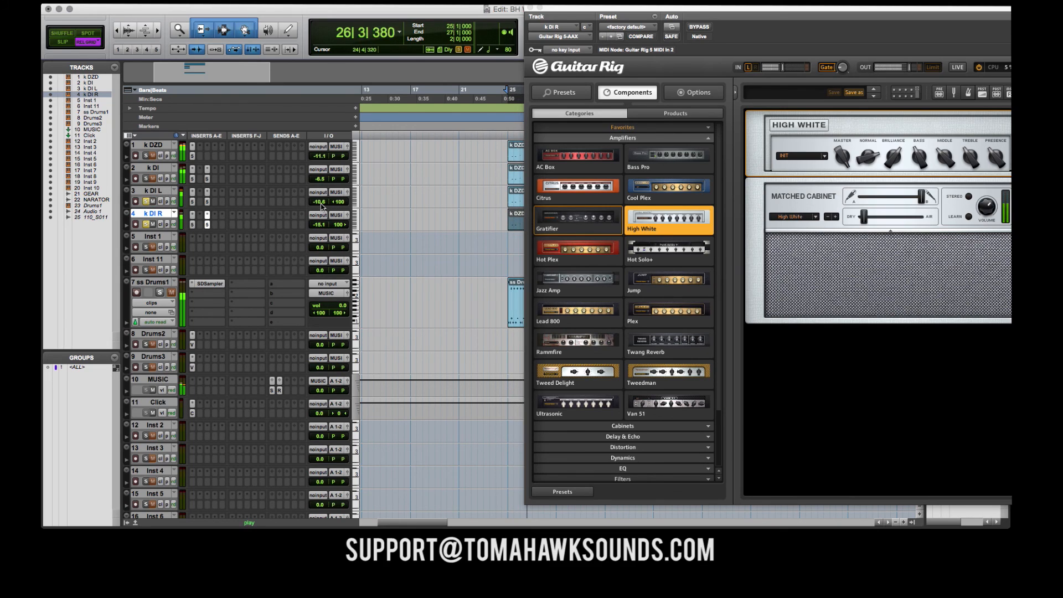
pyautogui.moveTo(319, 201); pyautogui.dragTo(316, 224)
pyautogui.press('space')
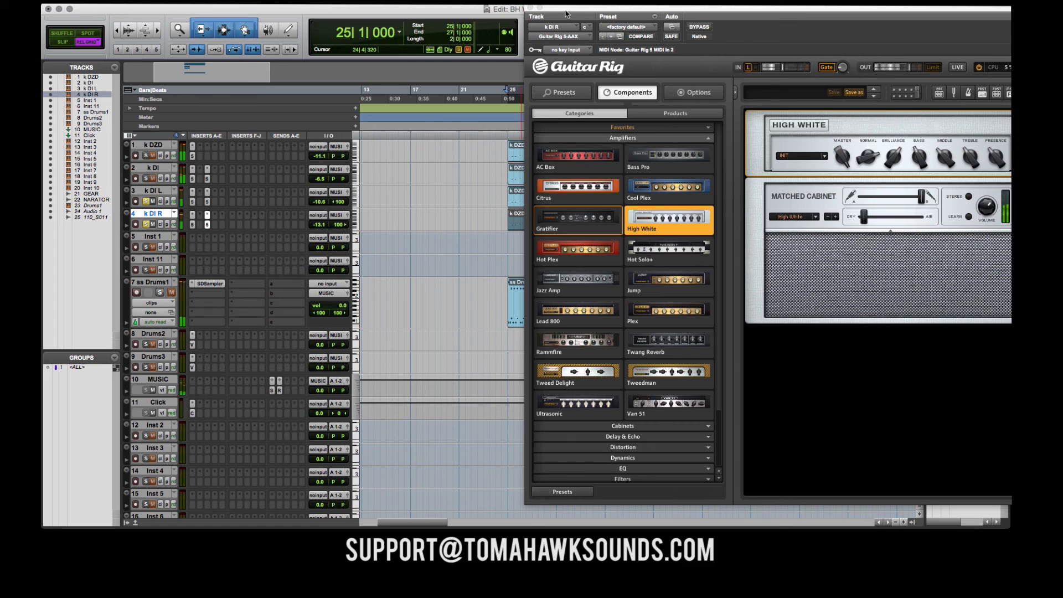
# - Duplicate the k DI L and k DI R clips once so that both parts run from bar 25 to bar 29
pyautogui.moveTo(568, 8); pyautogui.dragTo(723, 52)
pyautogui.click(501, 201)
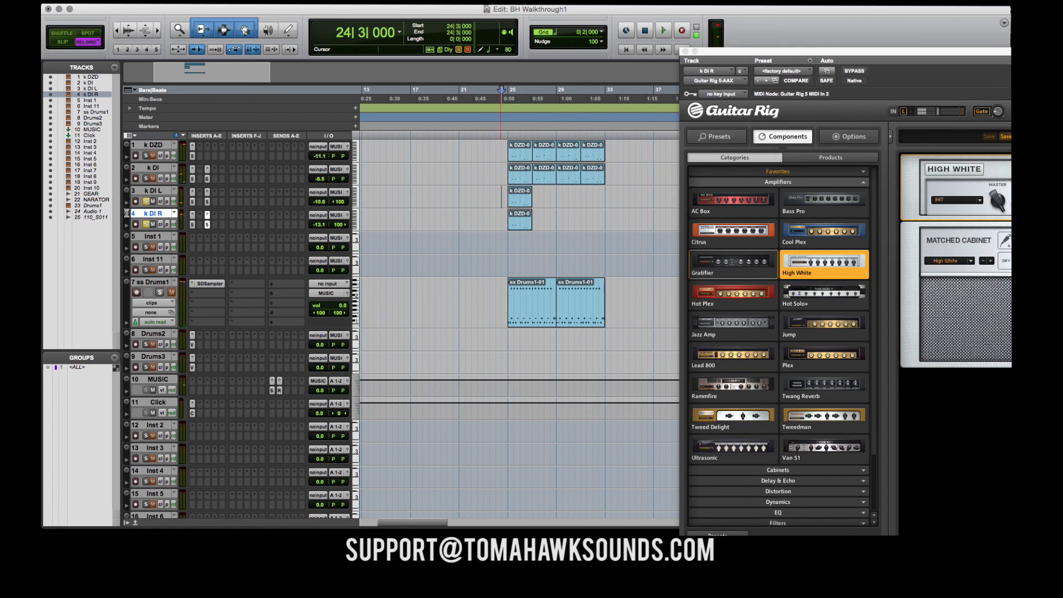
pyautogui.click(518, 203)
pyautogui.keyDown('shift'); pyautogui.click(521, 221); pyautogui.keyUp('shift')
pyautogui.moveTo(546, 203); pyautogui.dragTo(545, 203)
pyautogui.keyDown('shift'); pyautogui.click(523, 205); pyautogui.keyUp('shift')
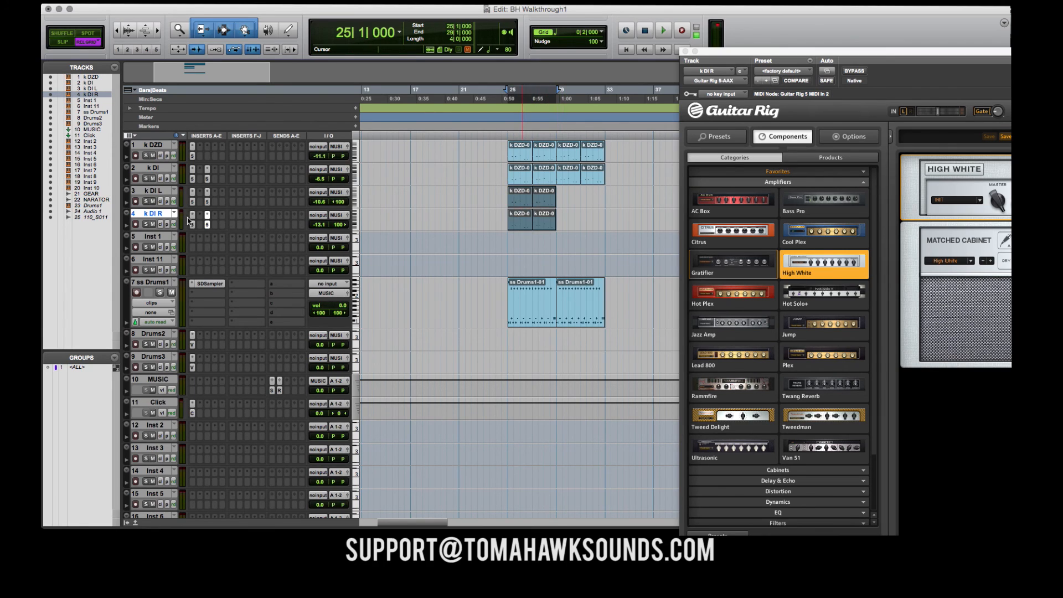
# - Play both mono guitars from bar 25 while raising the k DI L volume and setting the k DI R volume to -6.5 dB
pyautogui.press('space')
pyautogui.click(319, 203)
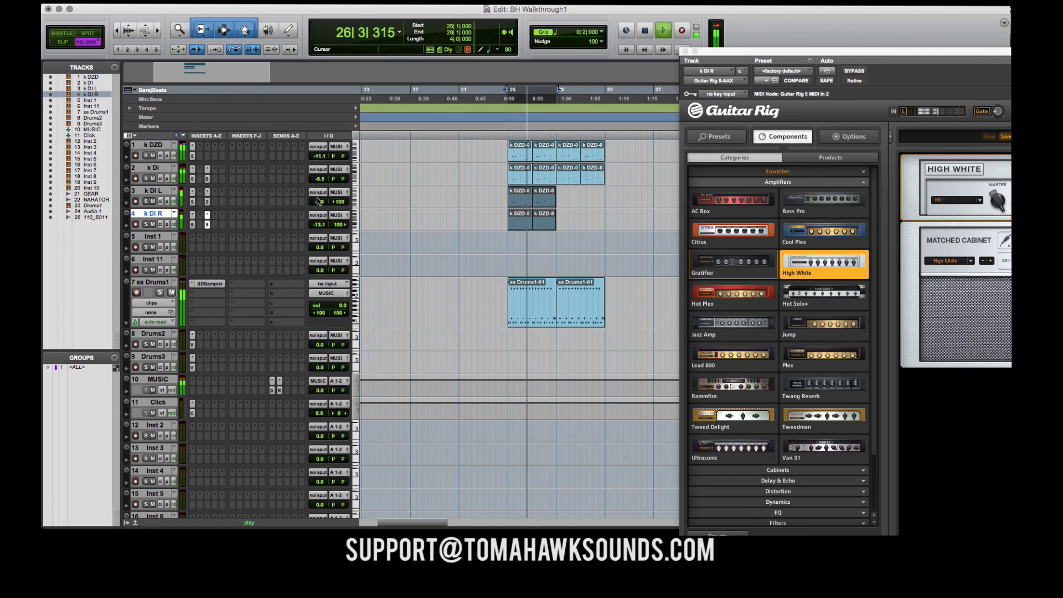
pyautogui.moveTo(319, 228); pyautogui.dragTo(320, 223)
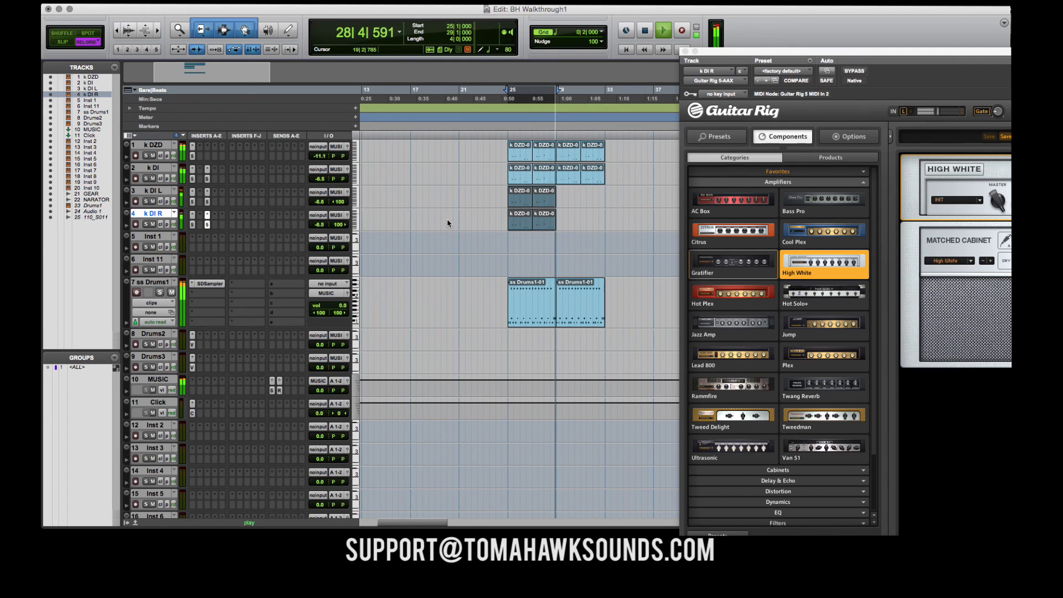
pyautogui.press('space')
# - Open Kontakt on the k DI track to check its loaded Big Hands DI instrument, and close the plug-in window
pyautogui.click(495, 221)
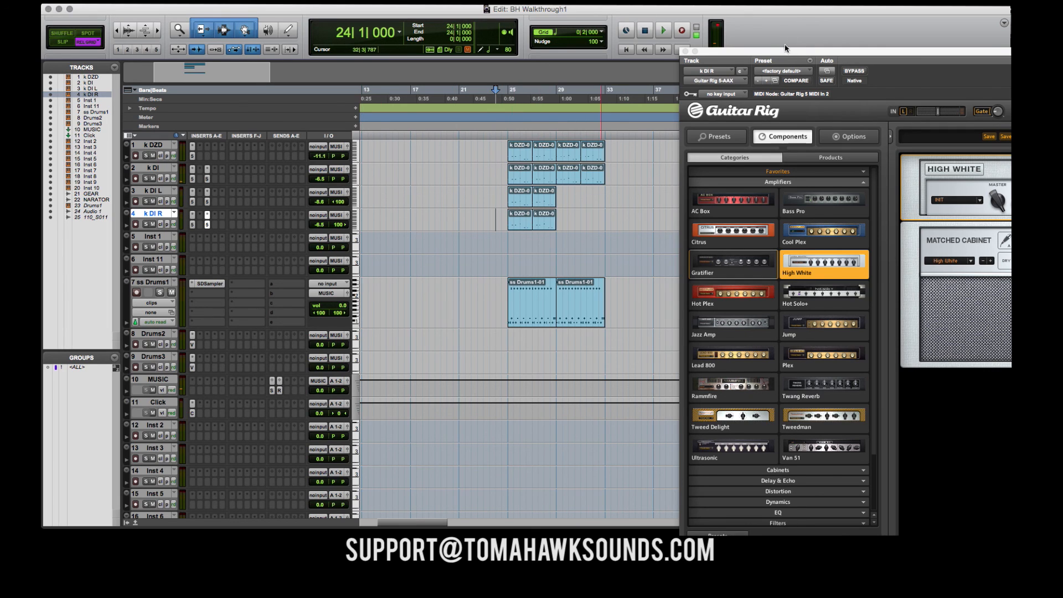
pyautogui.moveTo(795, 55); pyautogui.dragTo(732, 40)
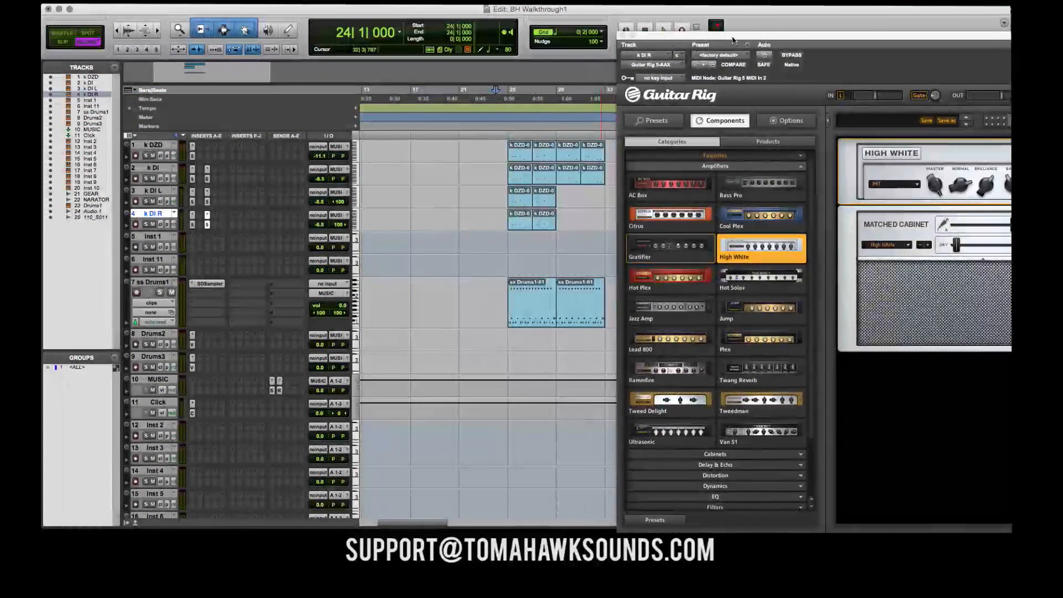
pyautogui.click(149, 167)
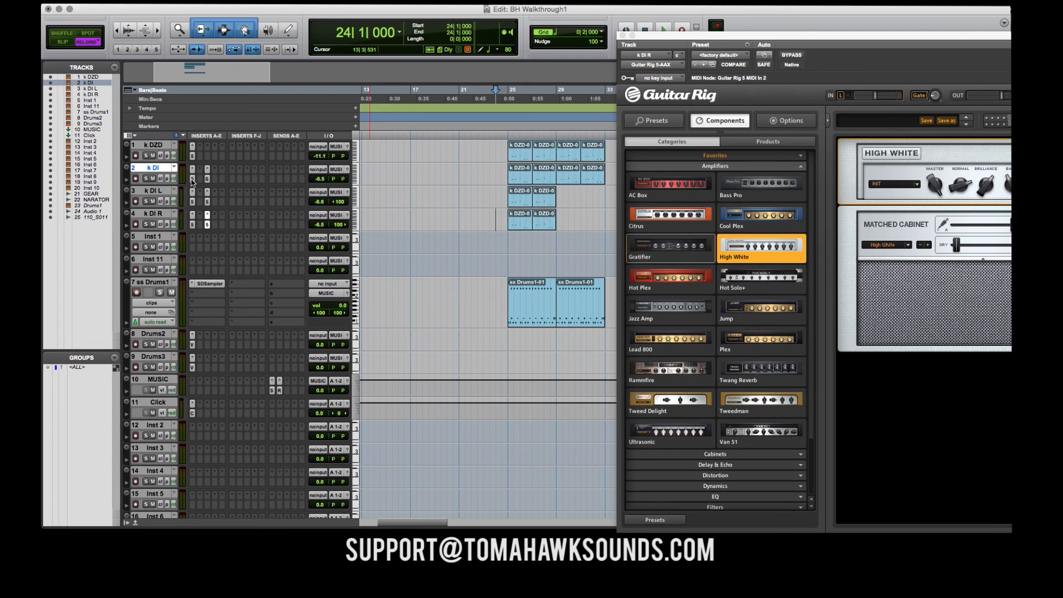
pyautogui.click(193, 180)
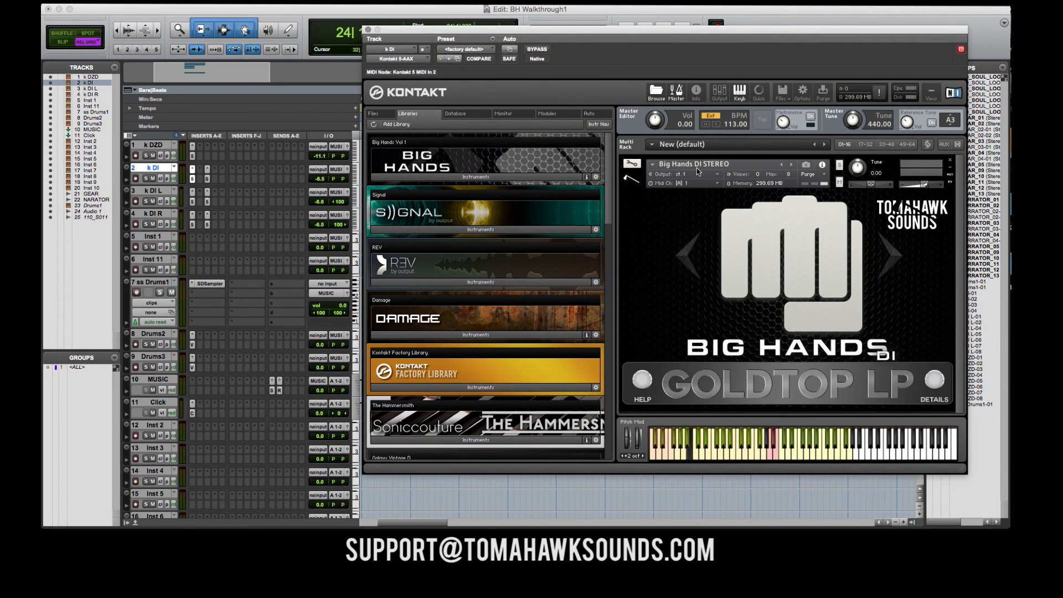
pyautogui.click(368, 30)
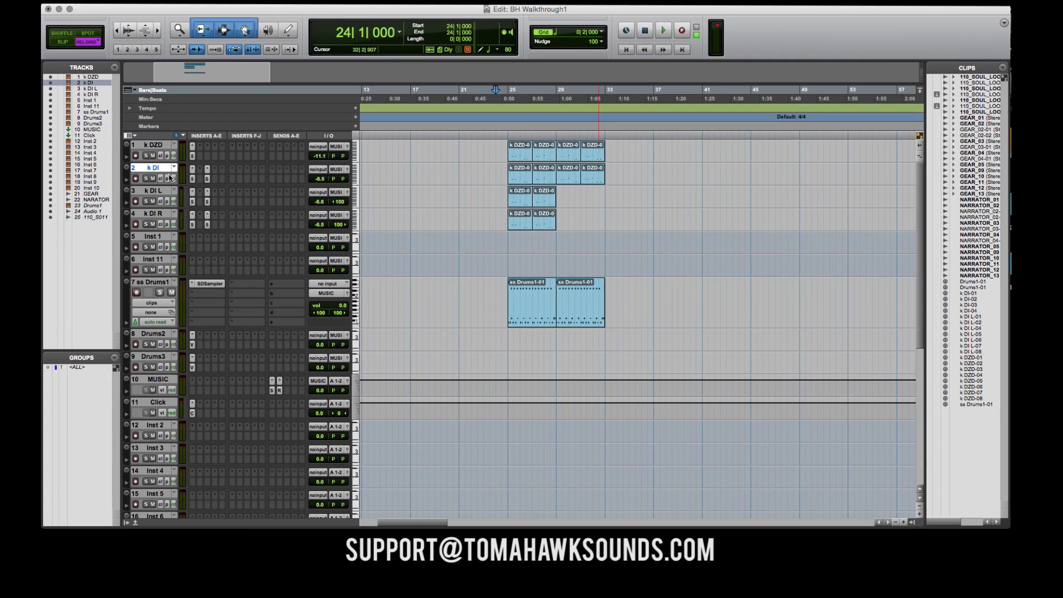
# - Replace the k DI track's second insert with the multi-mono S-Gear amp plug-in from the Harmonic category
pyautogui.click(207, 172)
pyautogui.moveTo(220, 173)
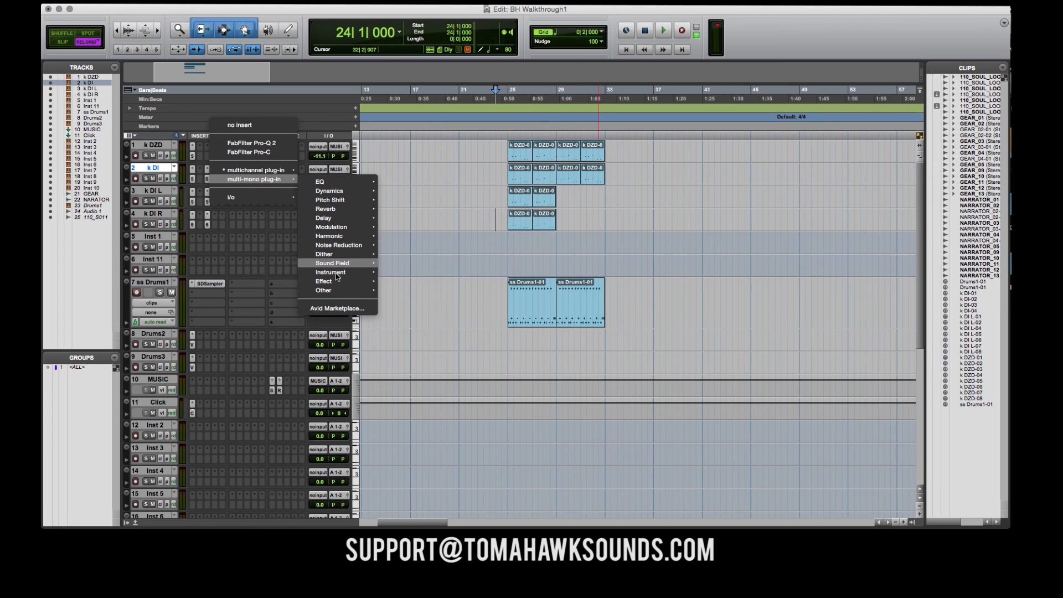
pyautogui.moveTo(278, 182)
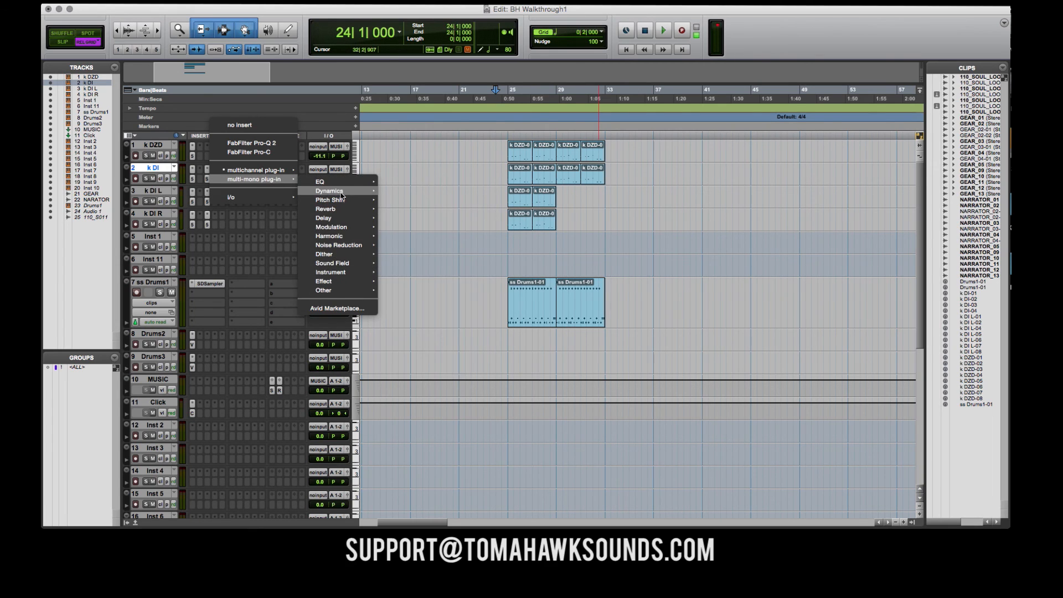
pyautogui.moveTo(346, 284)
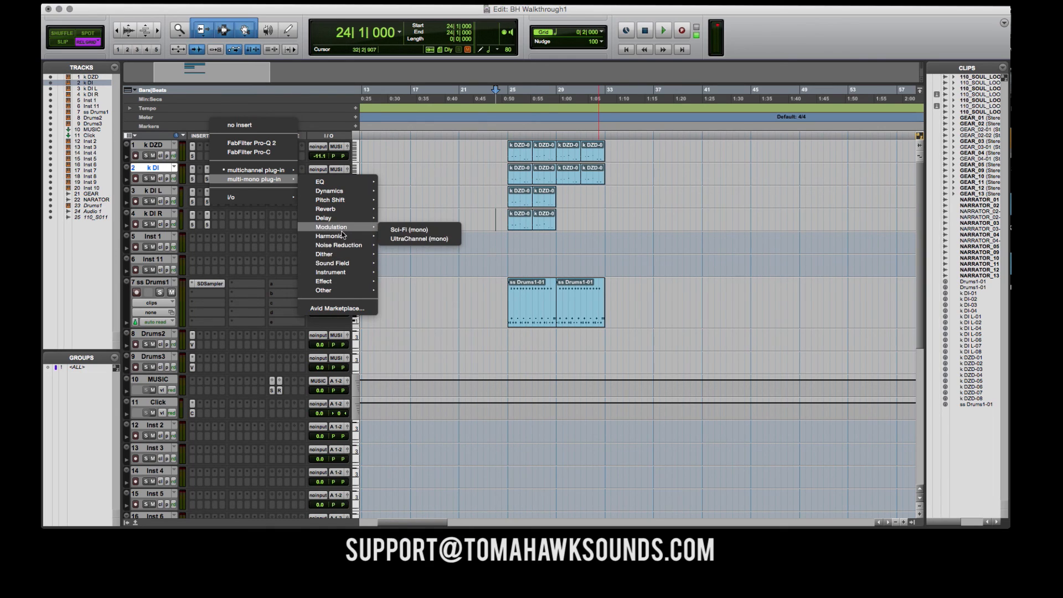
pyautogui.moveTo(355, 236)
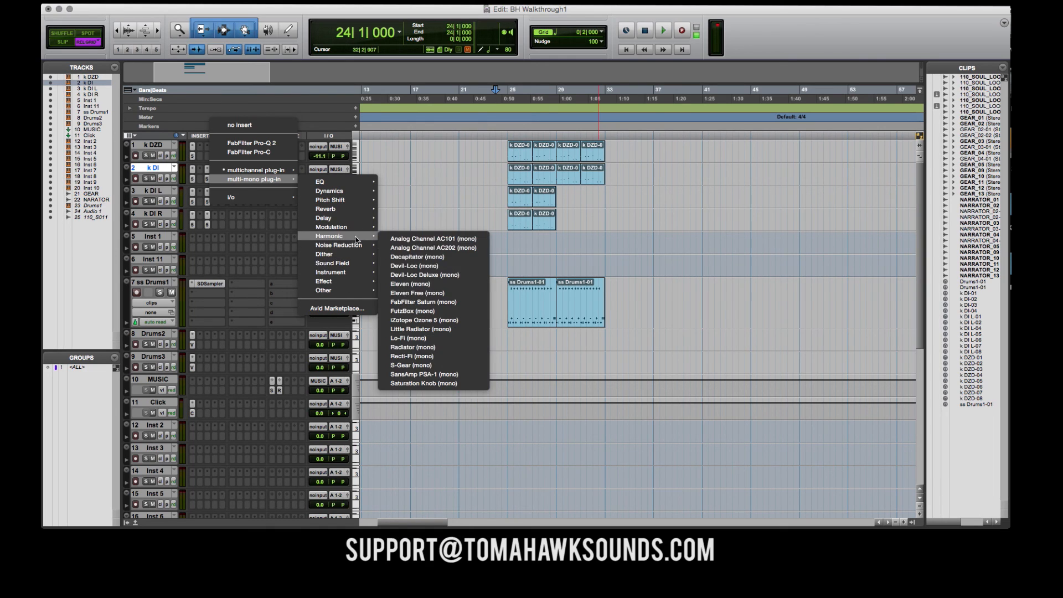
pyautogui.click(443, 365)
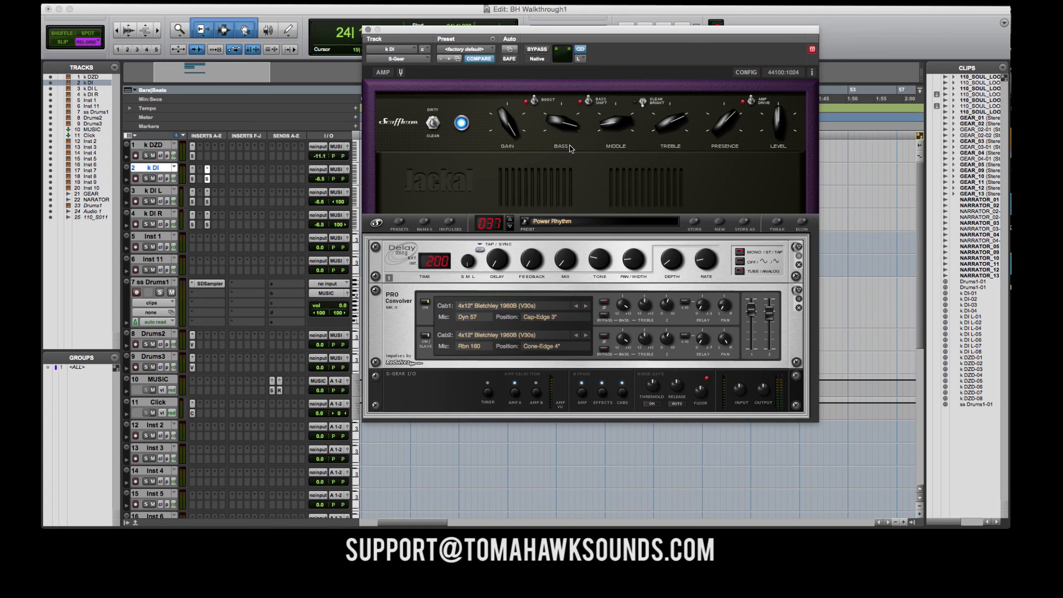
# - Review the multi-mono plug-in categories for the k DI track's second insert, dismiss the list, and reselect the k DI track
pyautogui.click(208, 170)
pyautogui.moveTo(247, 171)
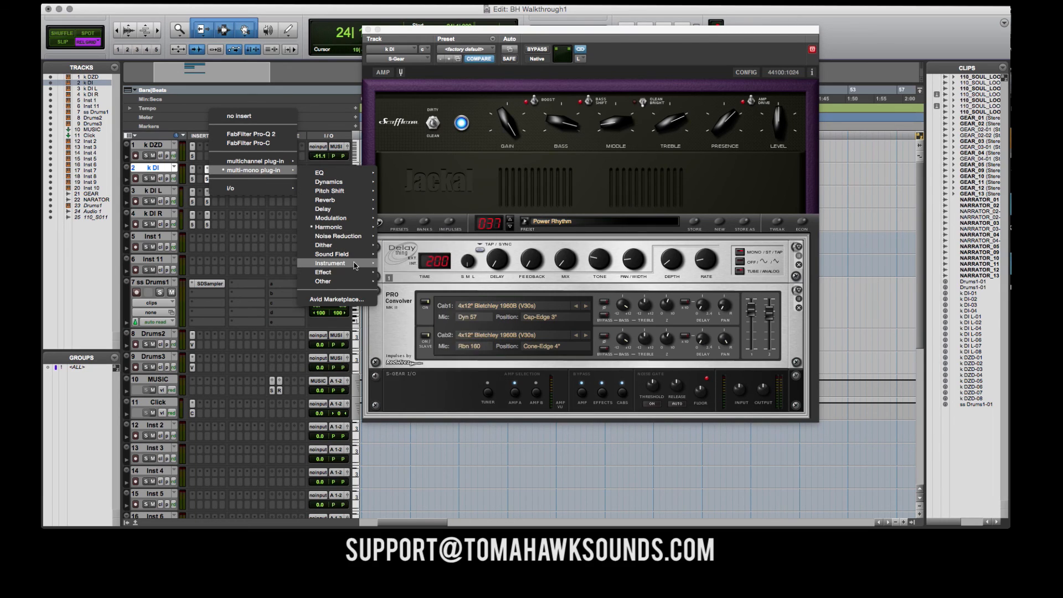
pyautogui.moveTo(354, 227)
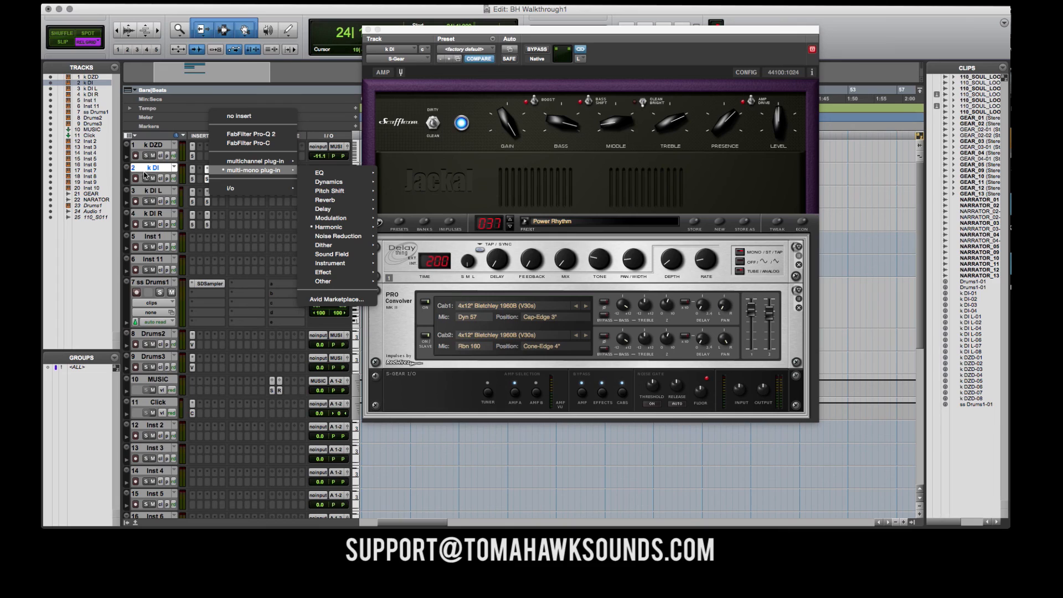
pyautogui.click(156, 197)
pyautogui.click(160, 213)
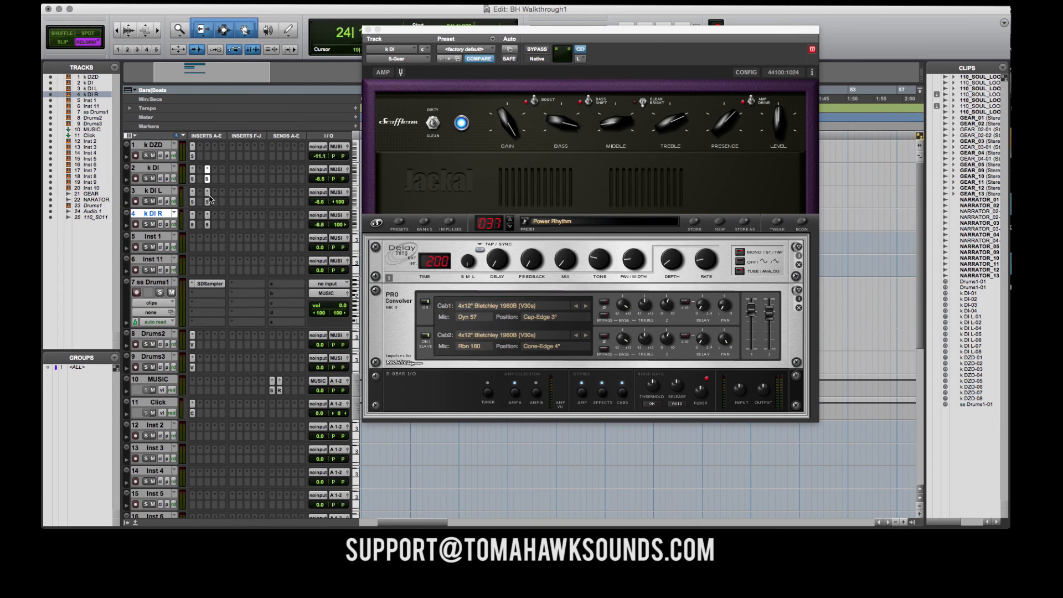
pyautogui.click(160, 169)
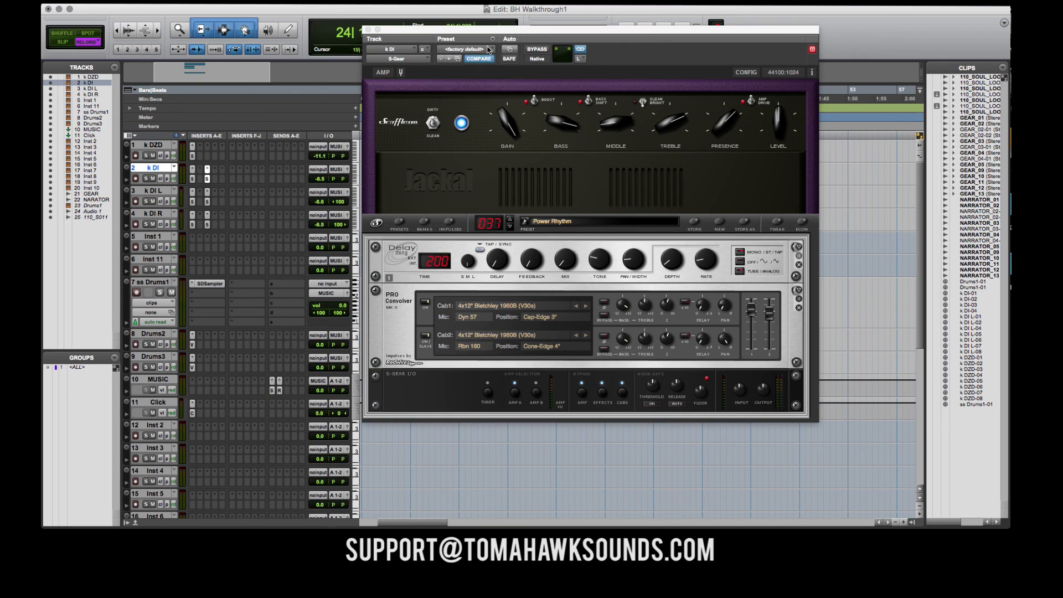
# - Open Kontakt on the k DZD track and hide the details controls of the Big Hands DZD STEREO instrument
pyautogui.click(192, 156)
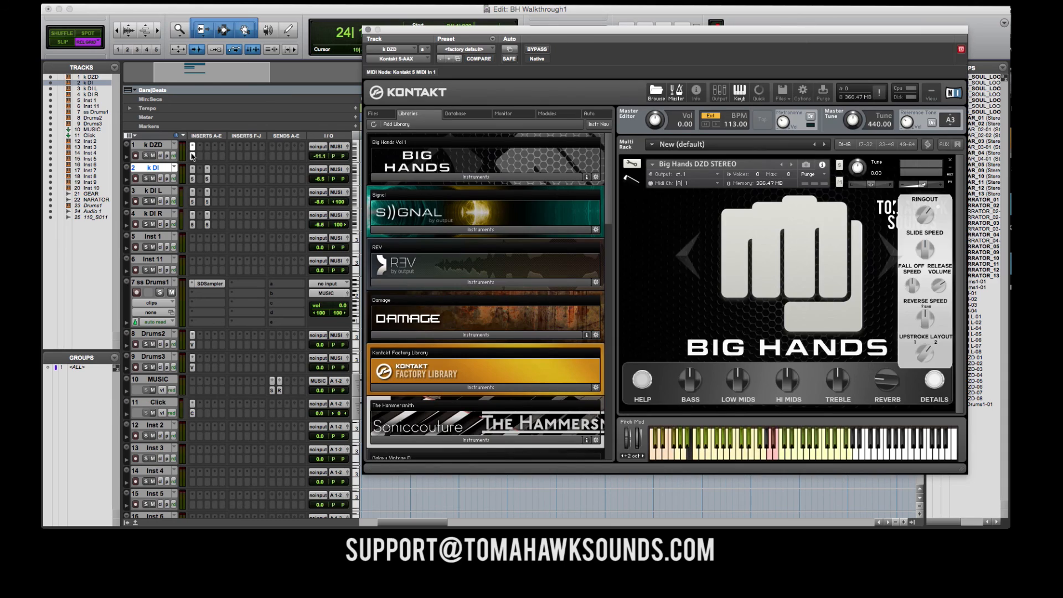
pyautogui.click(932, 385)
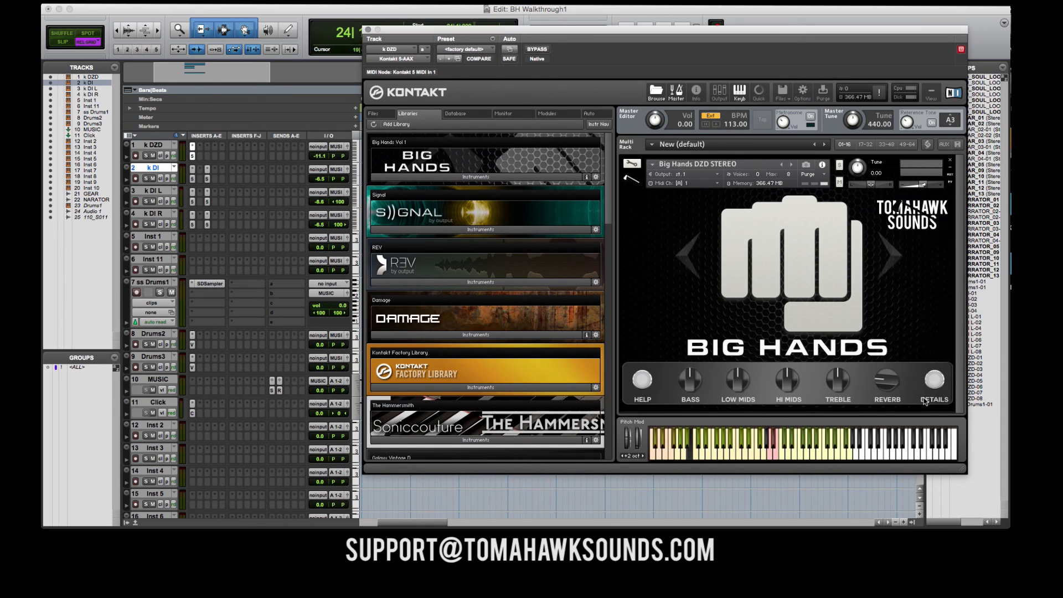